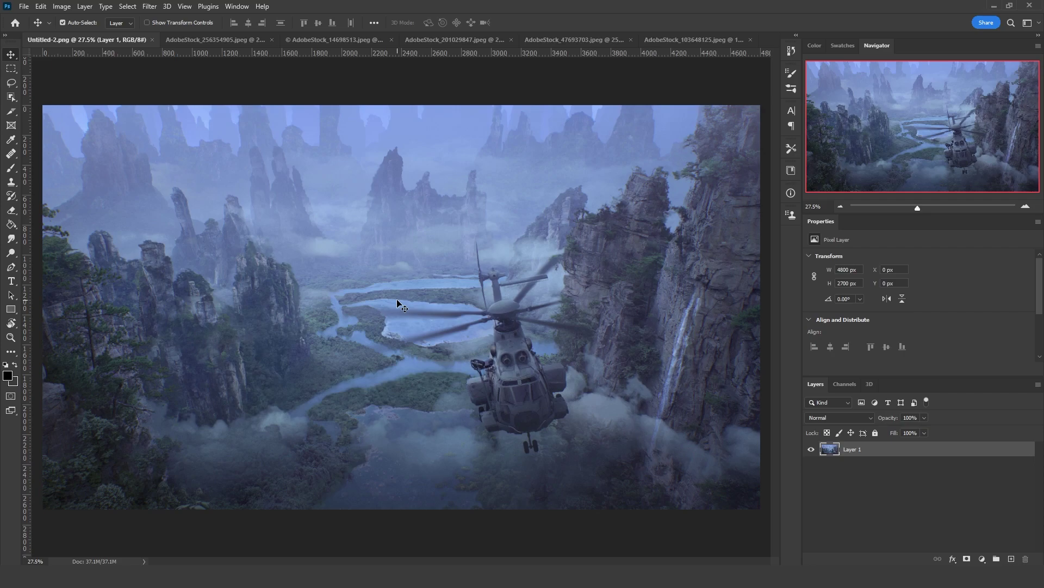
Step: Hide Layer 1 and open the Transparency & Gamut preferences, also checking the Interface color theme settings
click(811, 449)
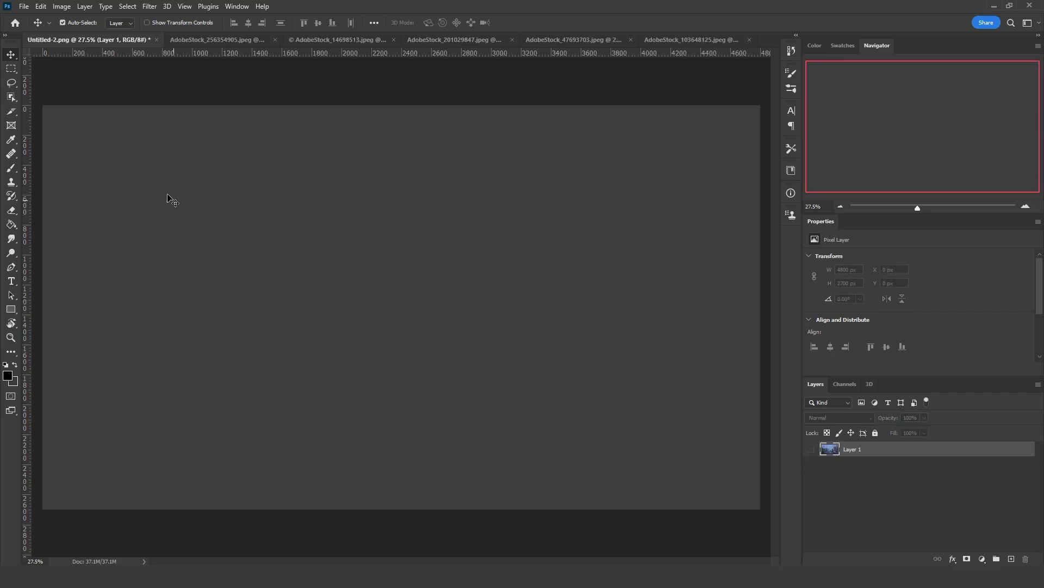
click(41, 7)
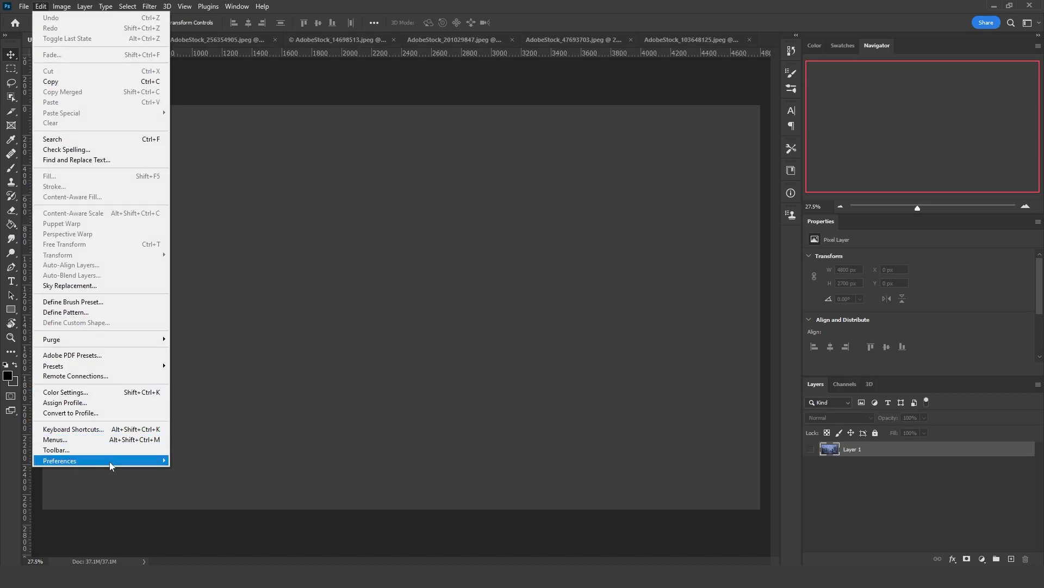
mouse_move(110, 461)
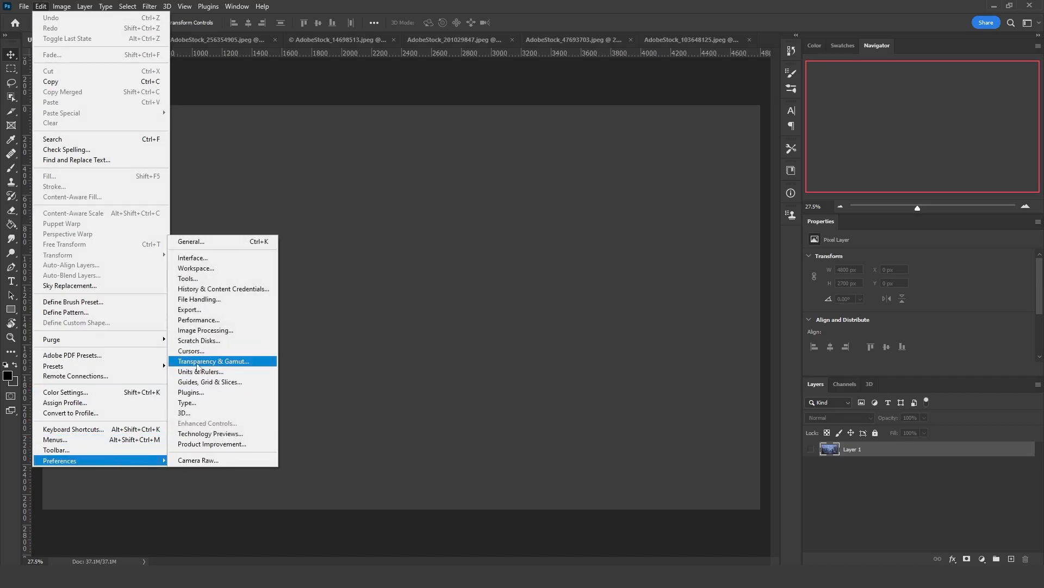
click(223, 361)
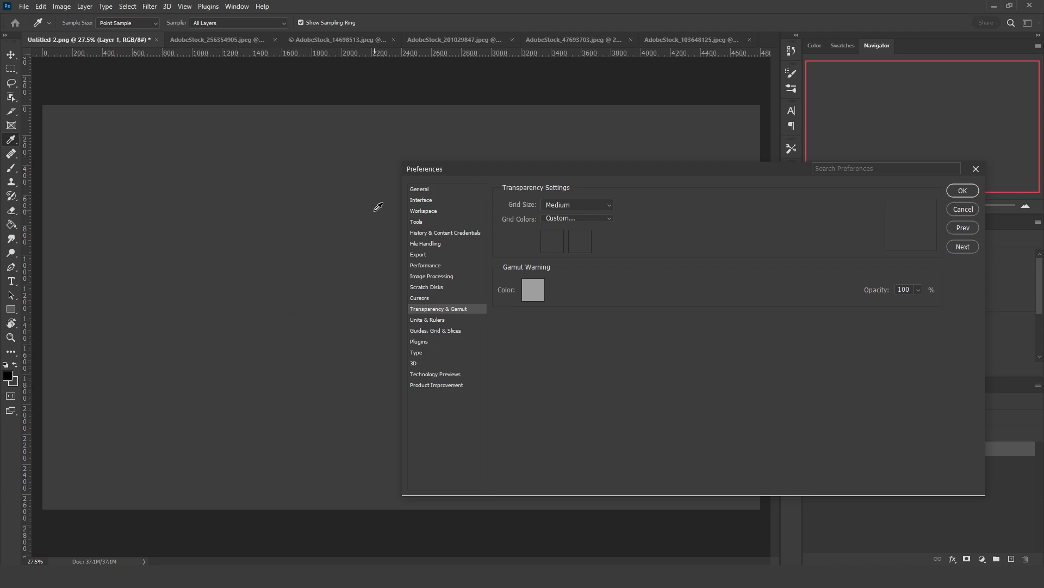
click(424, 200)
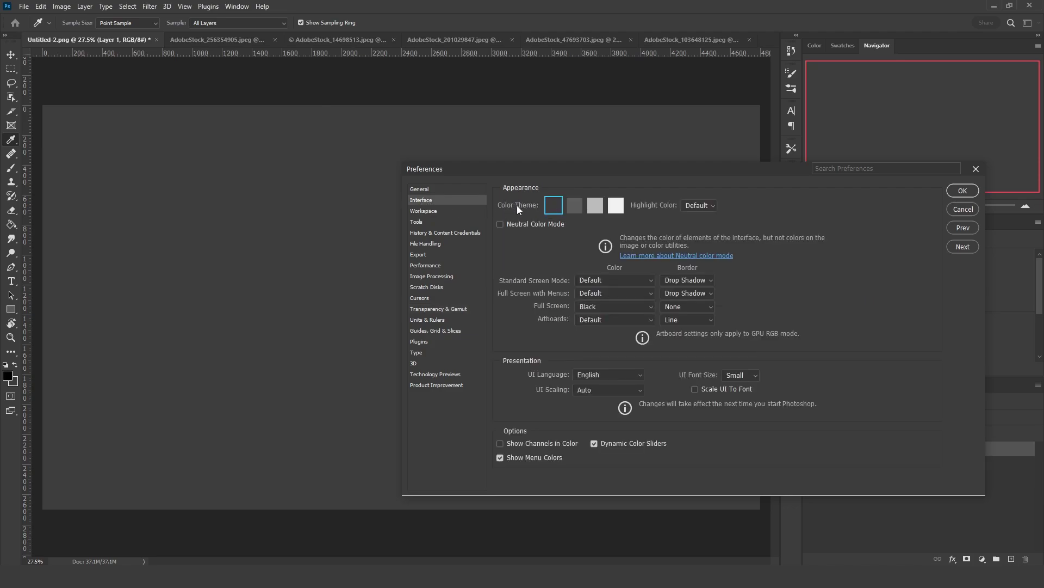
click(426, 309)
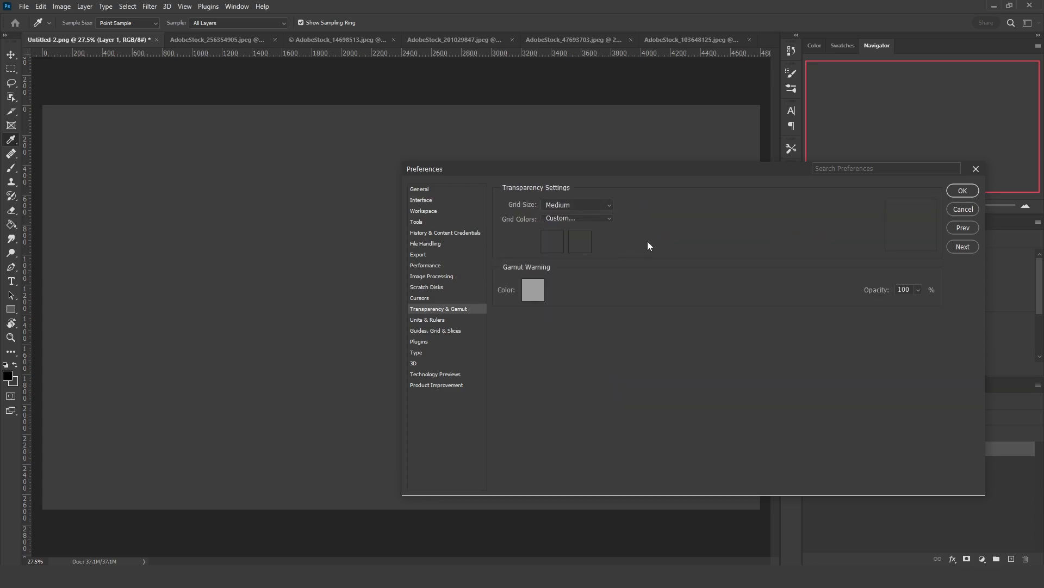
Step: Set the two transparency grid colors to light greys #c4c4c4 and #afafaf and apply the preferences
key(alt)
click(551, 245)
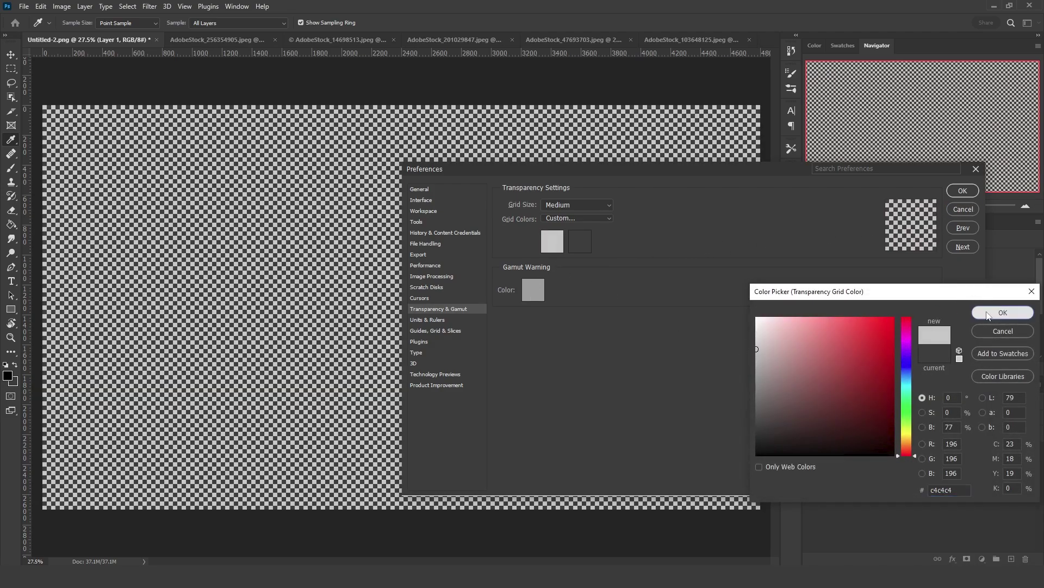
click(1003, 312)
click(580, 241)
click(757, 360)
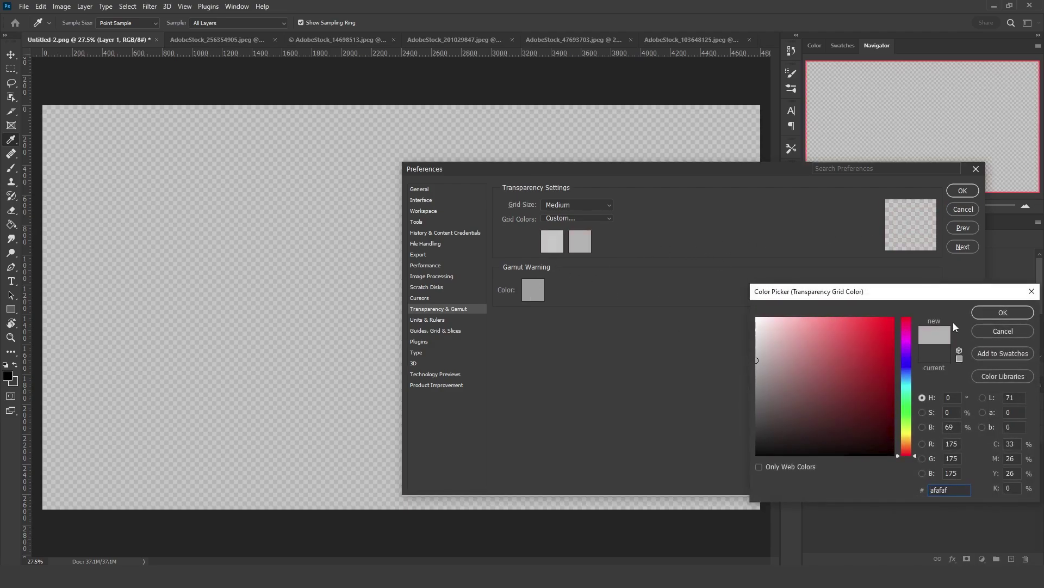
click(1003, 312)
click(962, 191)
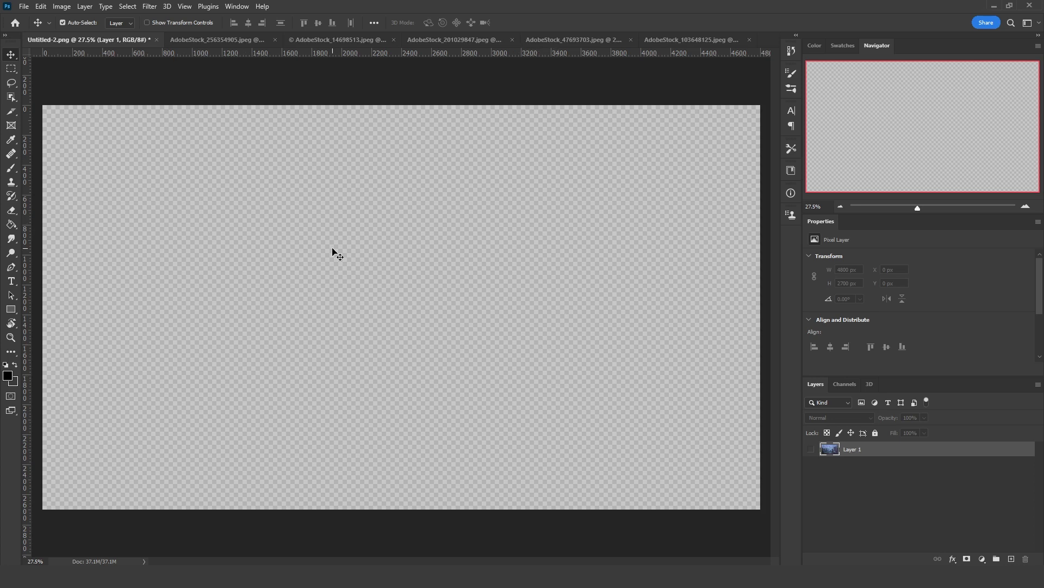
Step: Reopen the Transparency & Gamut preferences and set the first grid color to a neutral dark grey with 20% brightness
click(41, 6)
mouse_move(136, 460)
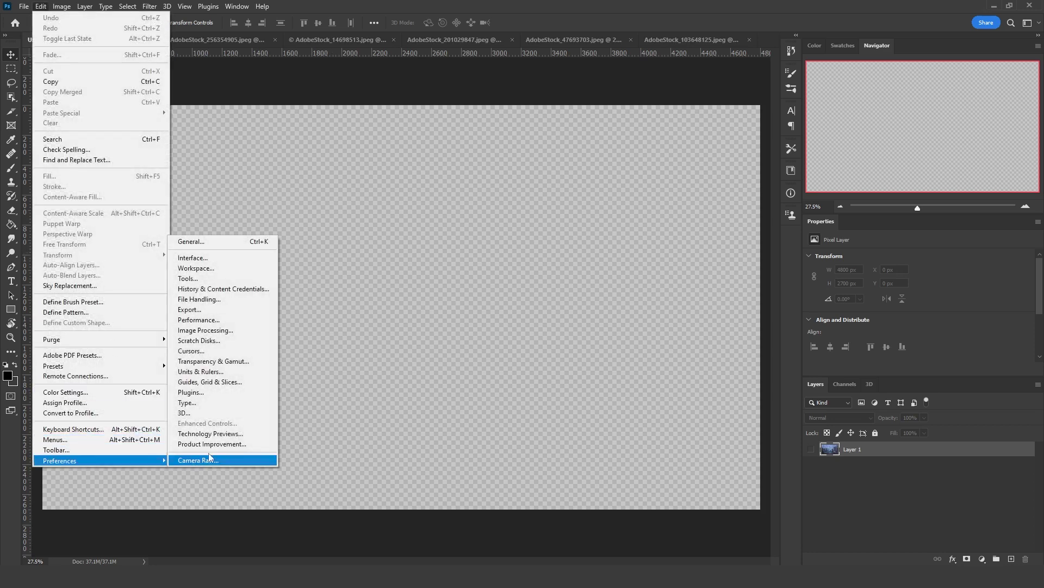
click(226, 361)
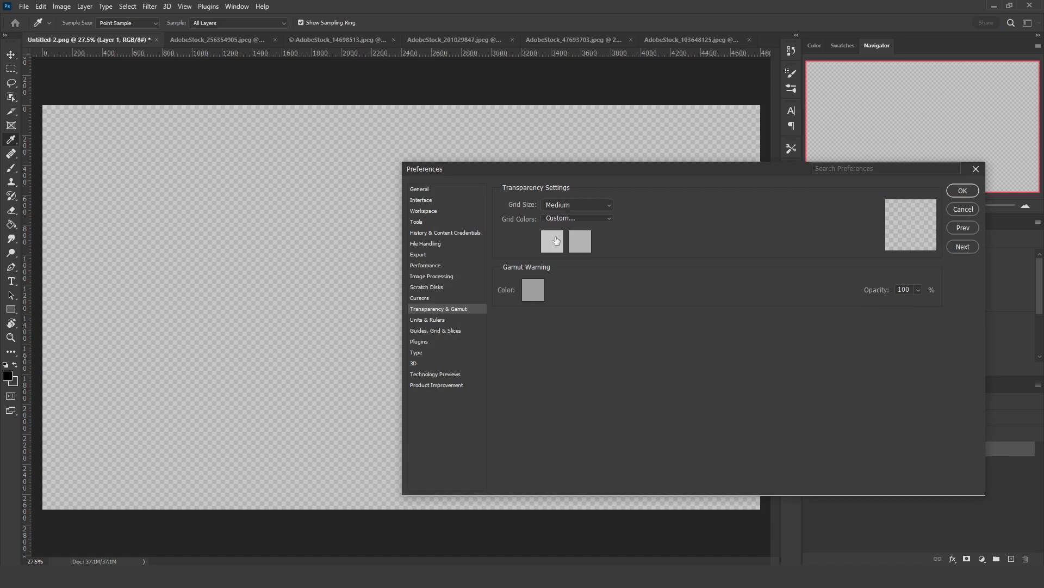
click(553, 242)
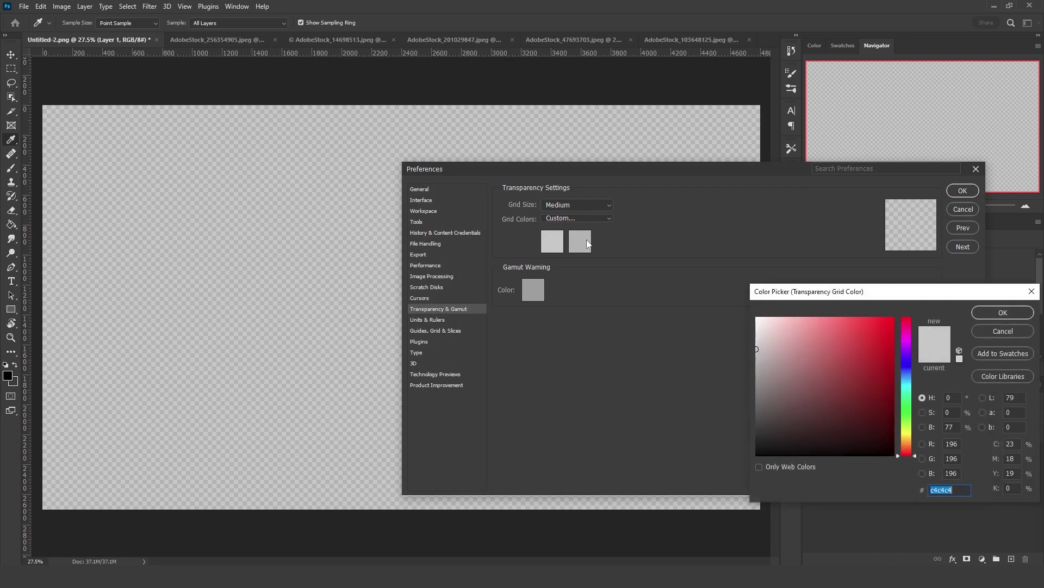
click(234, 87)
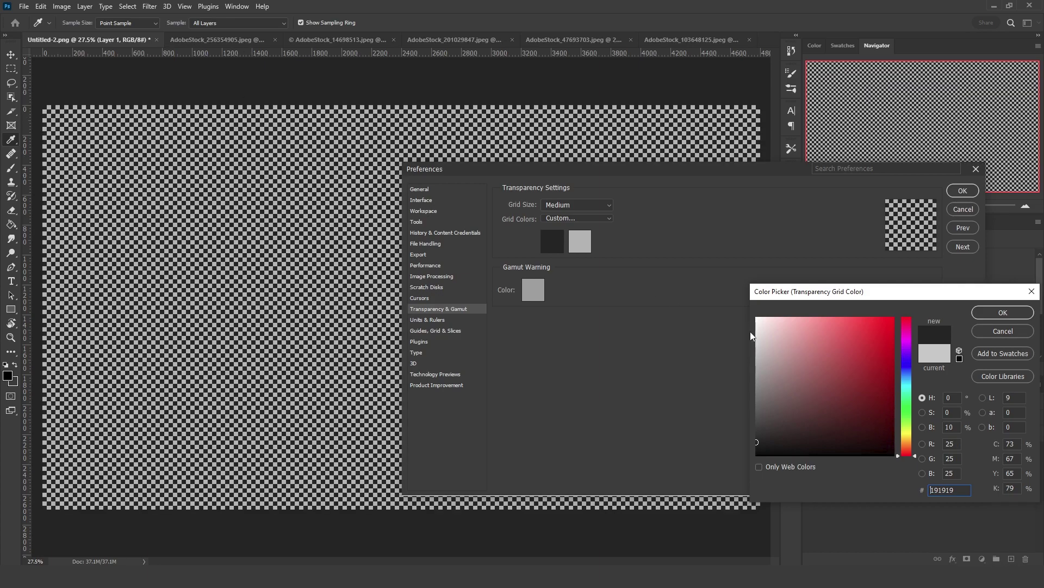
double_click(947, 426)
text(15)
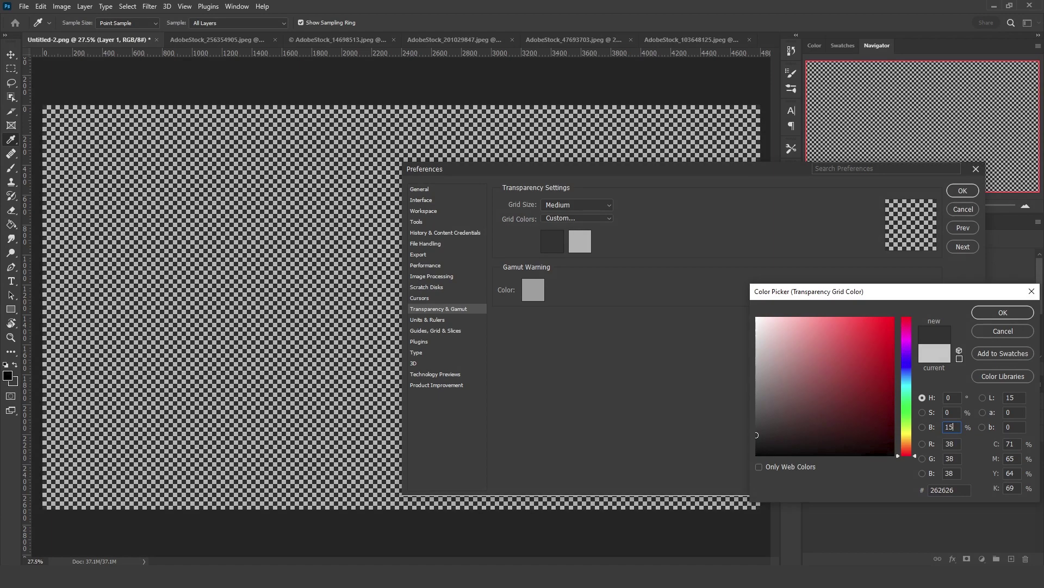
key(BackSpace)
key(BackSpace)
text(20)
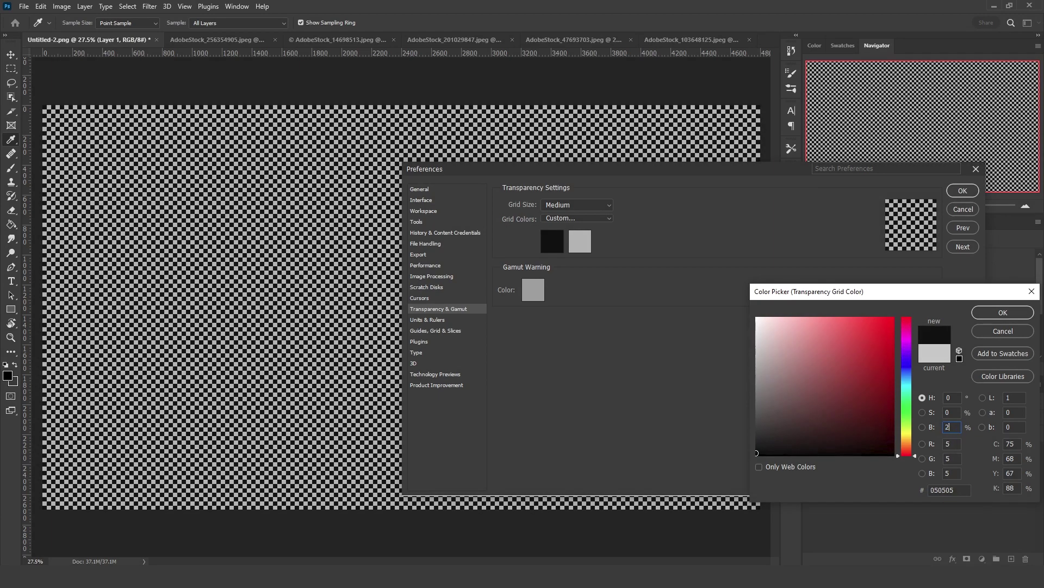
click(1003, 312)
Step: Set the second transparency grid color to dark grey #333333 with 20% brightness, apply the preferences and show Layer 1 again
click(576, 242)
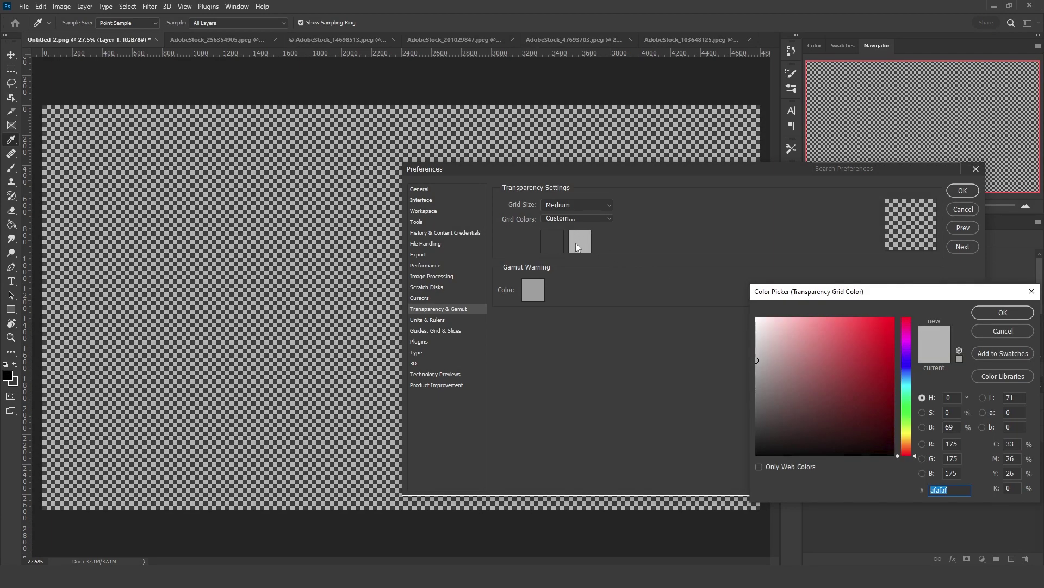
click(242, 77)
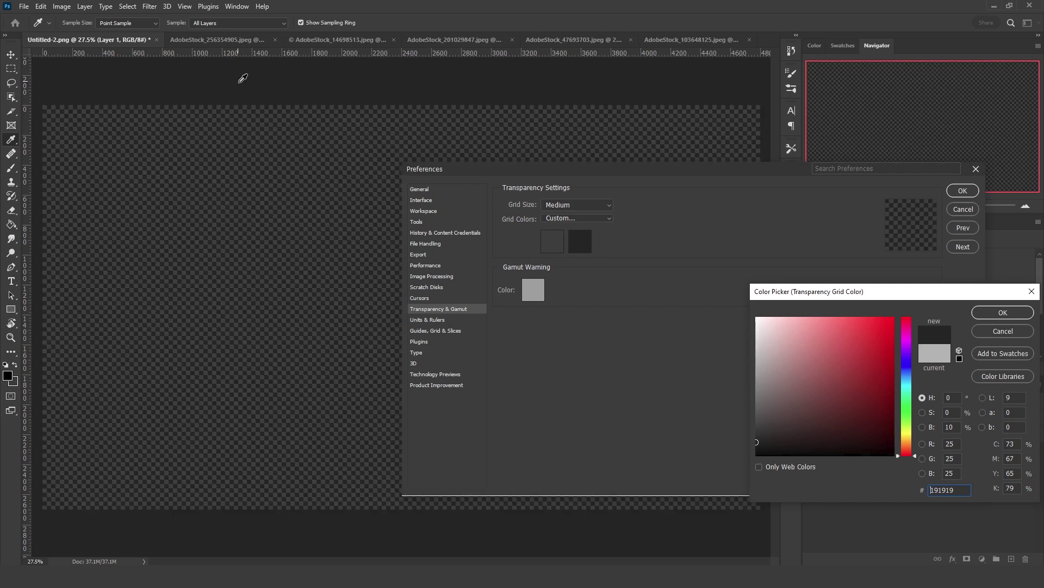
click(951, 427)
text(20)
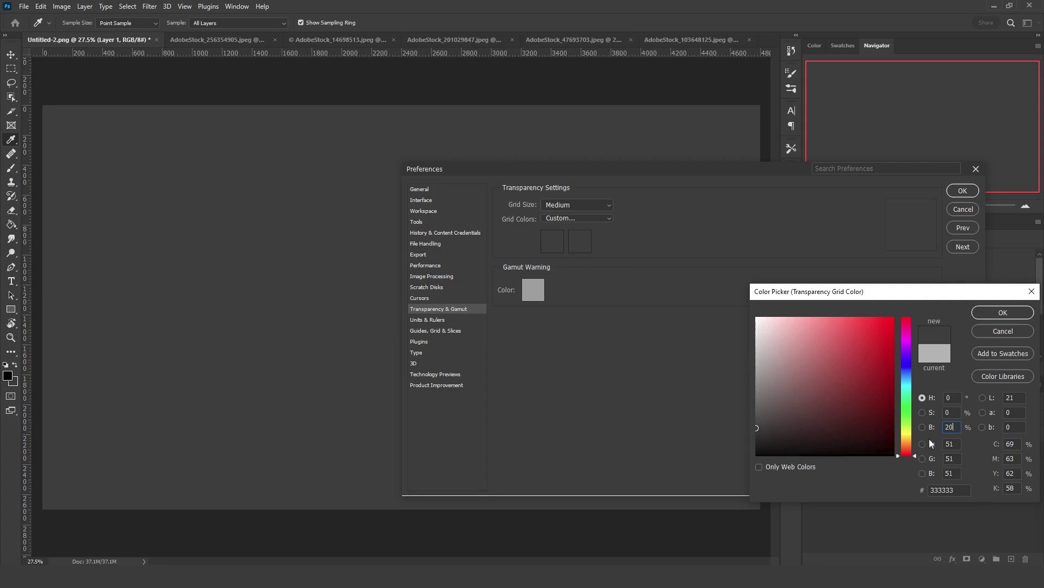
click(1002, 313)
click(962, 190)
key(v)
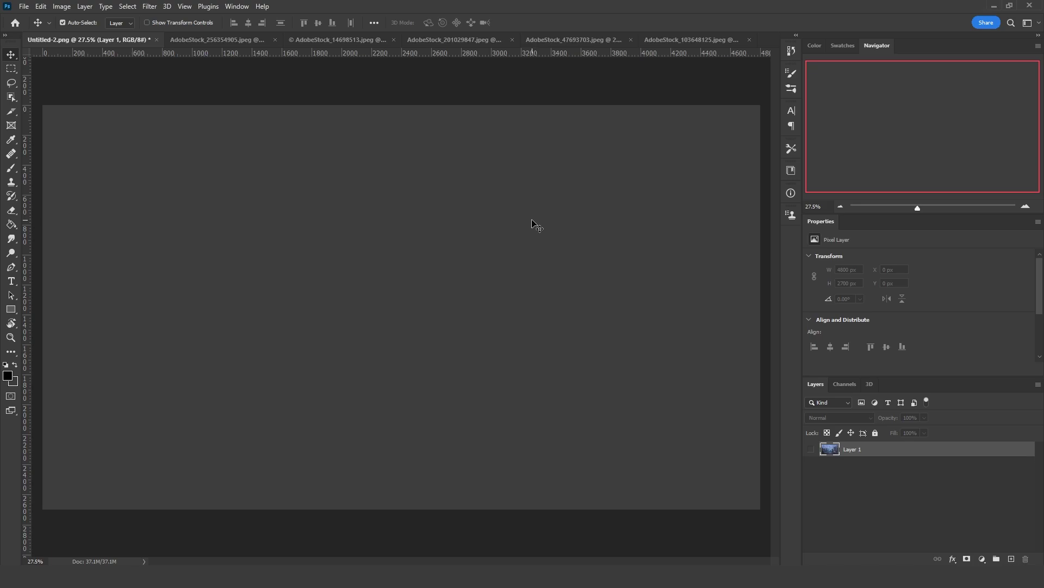
key(ctrl+comma)
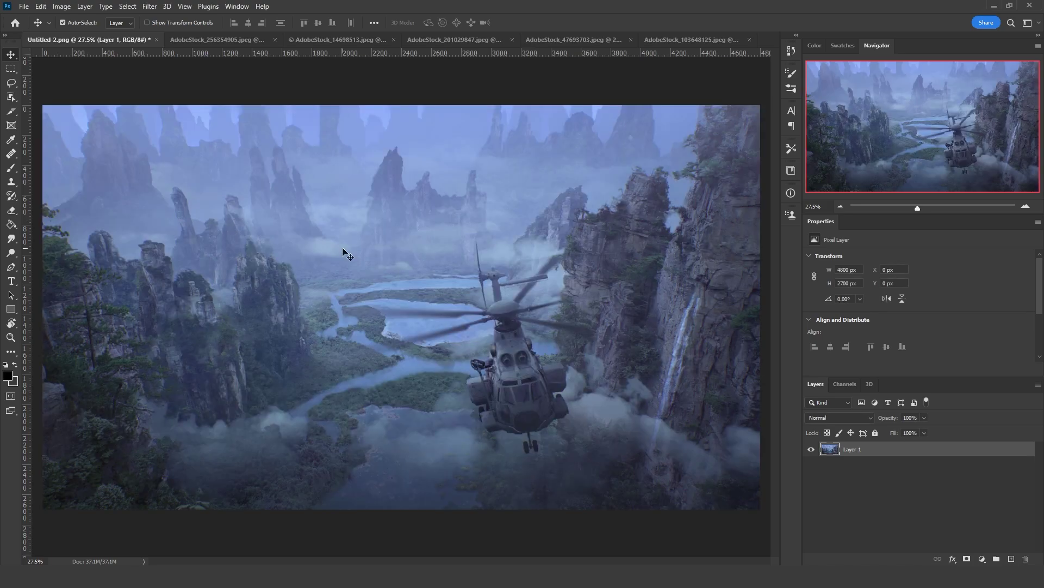
Step: Switch to the AdobeStock_256354905.jpeg cloud photo and compare the contrast of its Red, Green and Blue channels
click(217, 39)
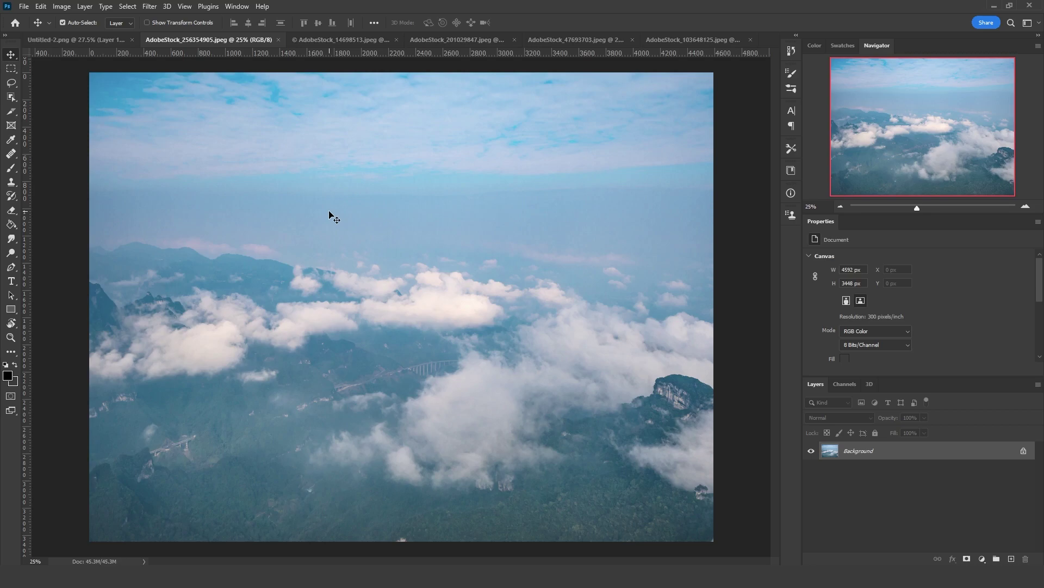
click(842, 383)
click(847, 419)
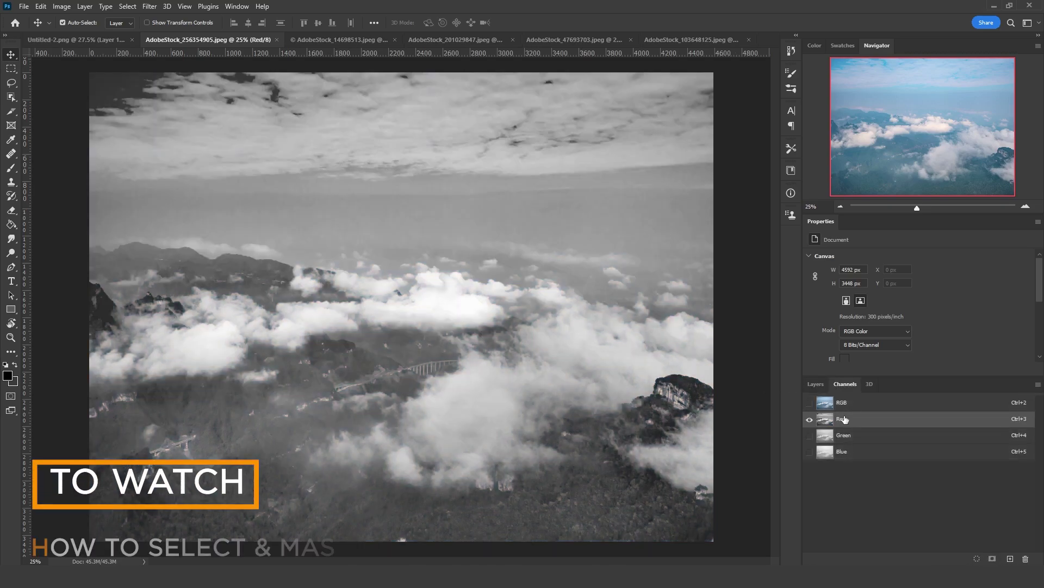
click(850, 438)
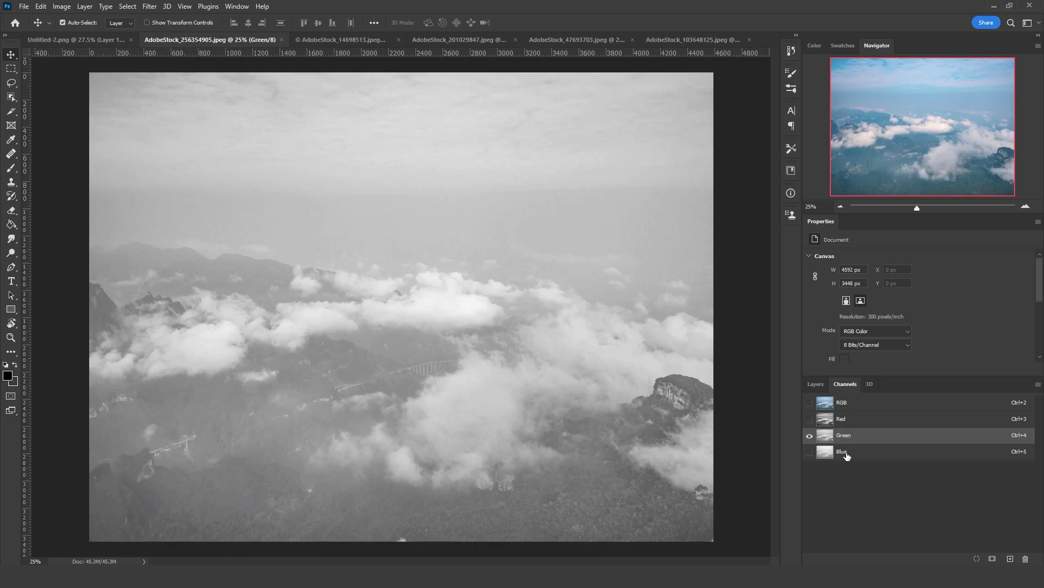
click(846, 454)
click(848, 405)
click(816, 384)
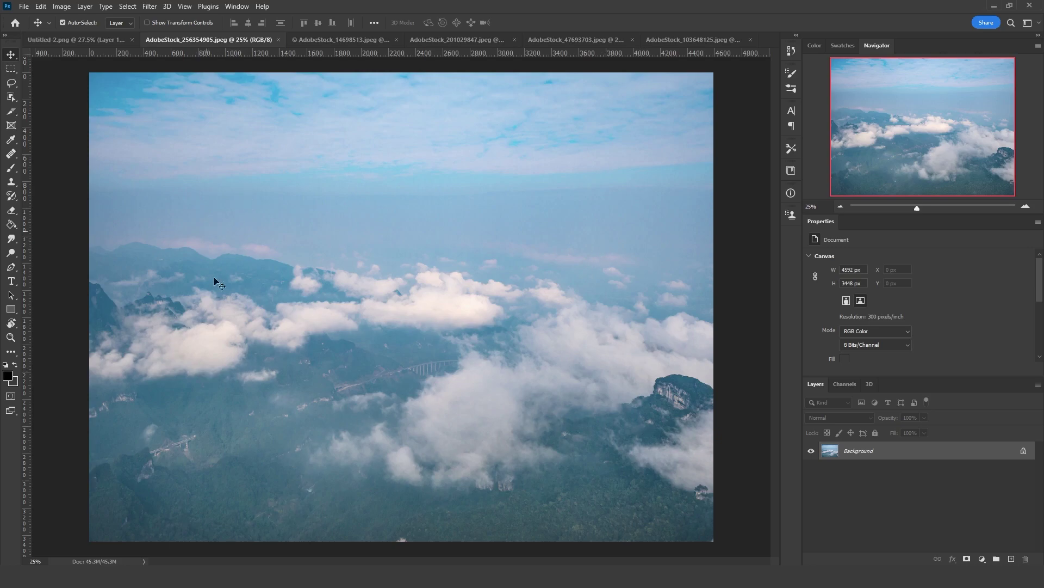
Step: Desaturate the cloud photo's layer and darken it with Levels, using input values of 67, about 0.50 and 244
click(462, 218)
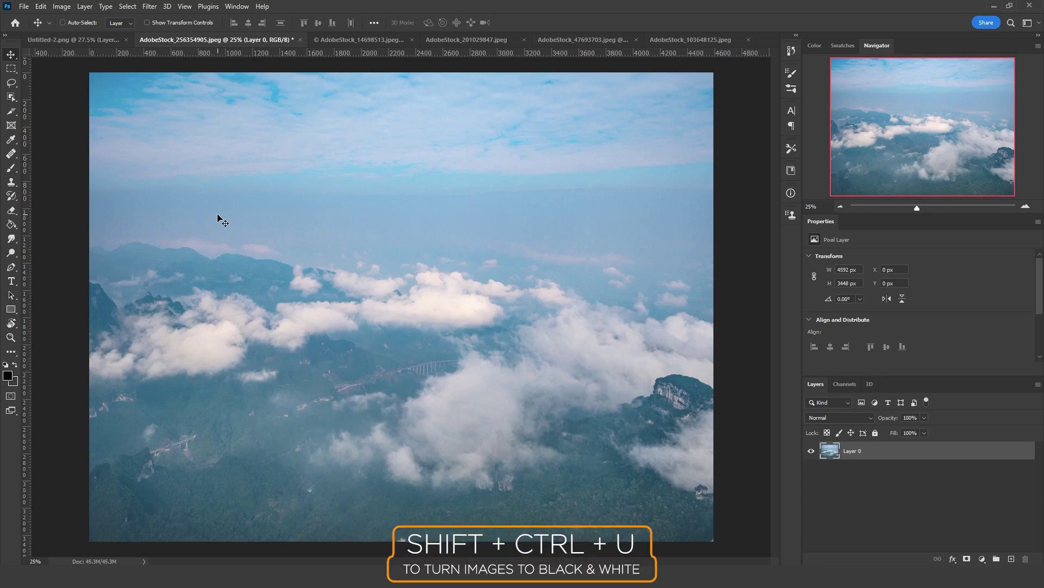
key(shift+ctrl+u)
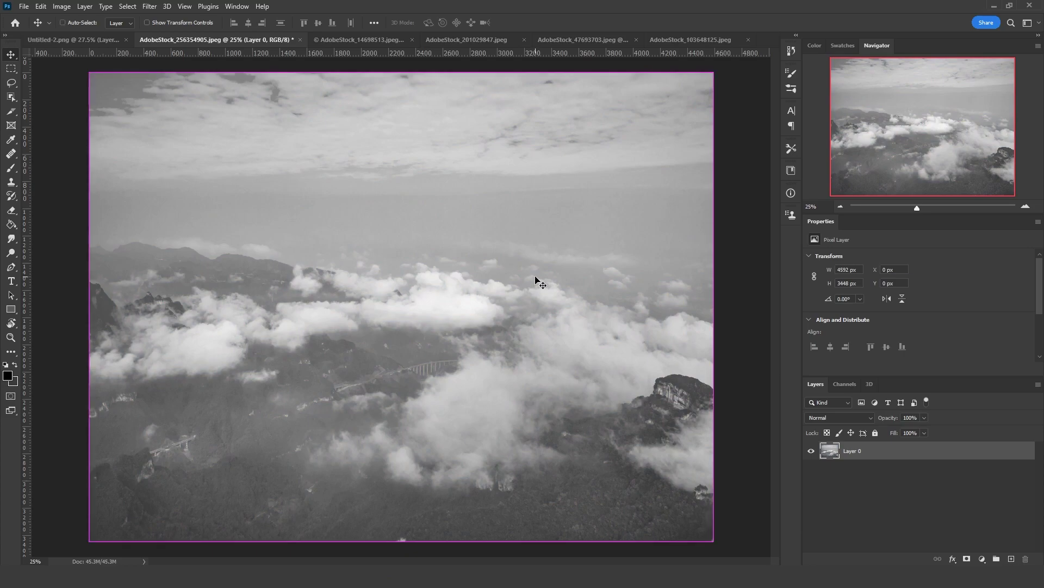
key(ctrl+l)
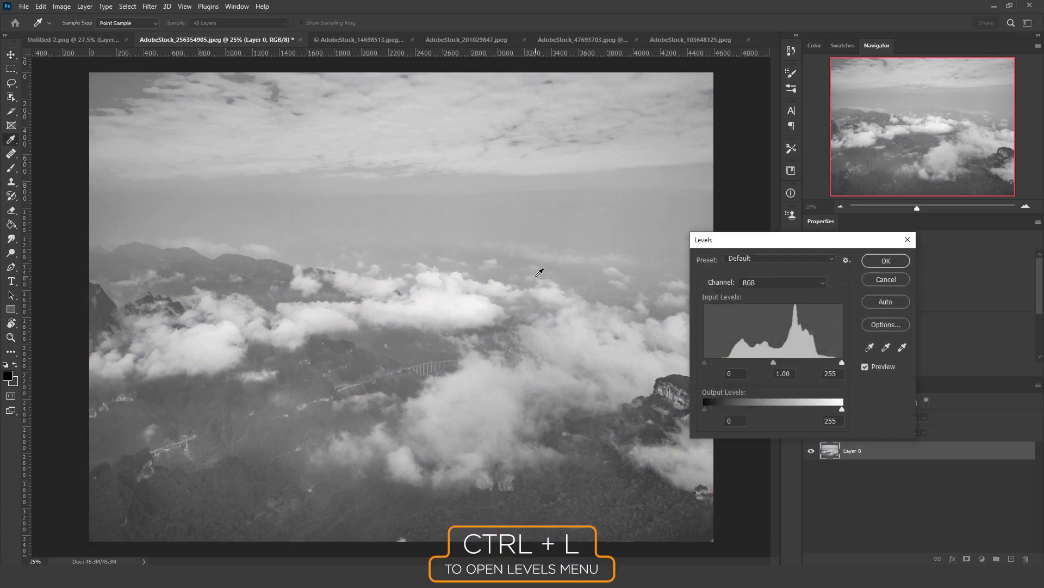
drag(725, 240, 469, 185)
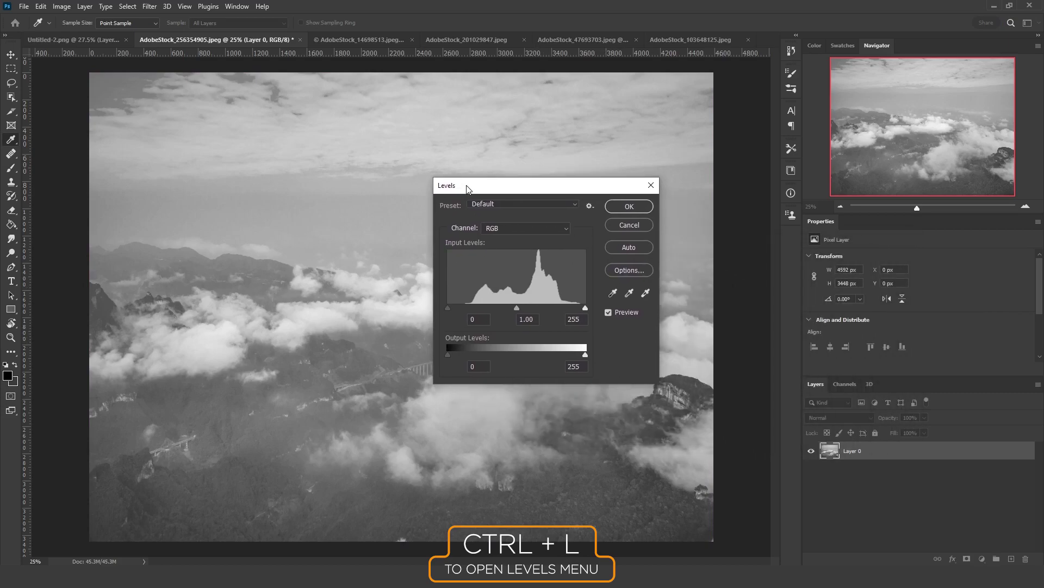
drag(447, 306, 471, 307)
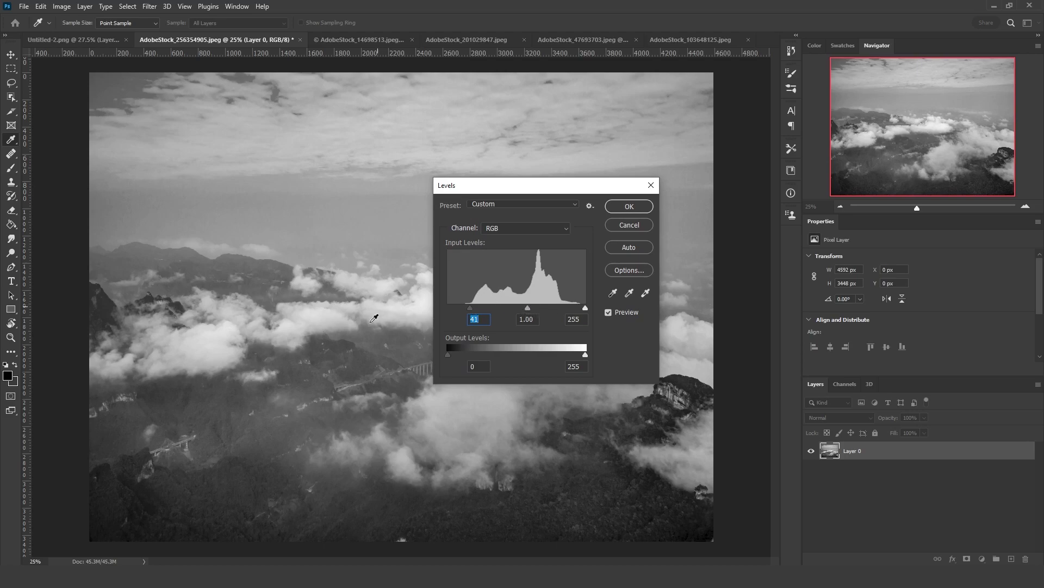
drag(534, 308, 551, 308)
drag(560, 187, 773, 166)
drag(684, 287, 700, 288)
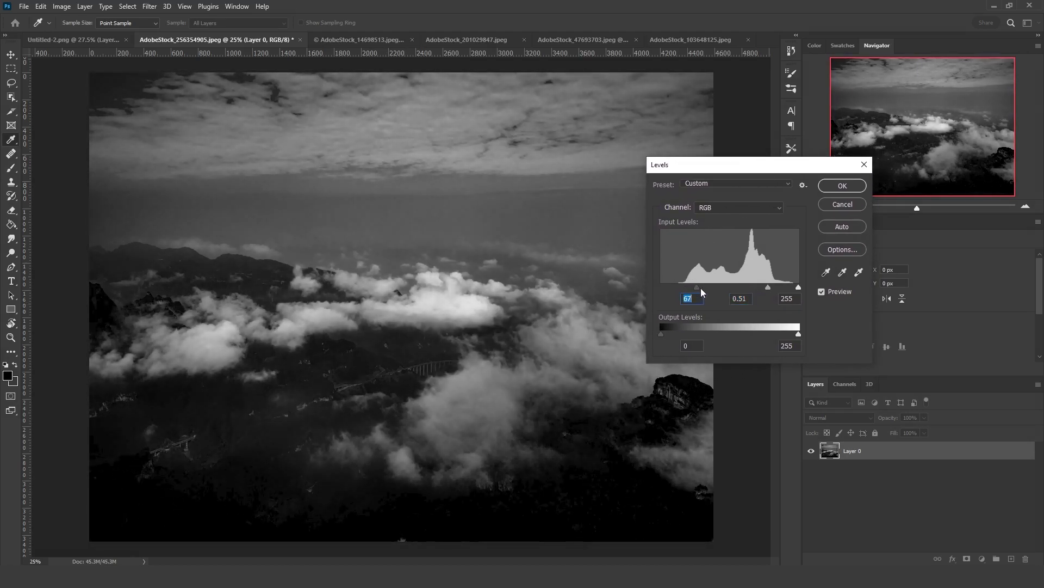
drag(798, 287, 792, 287)
click(765, 287)
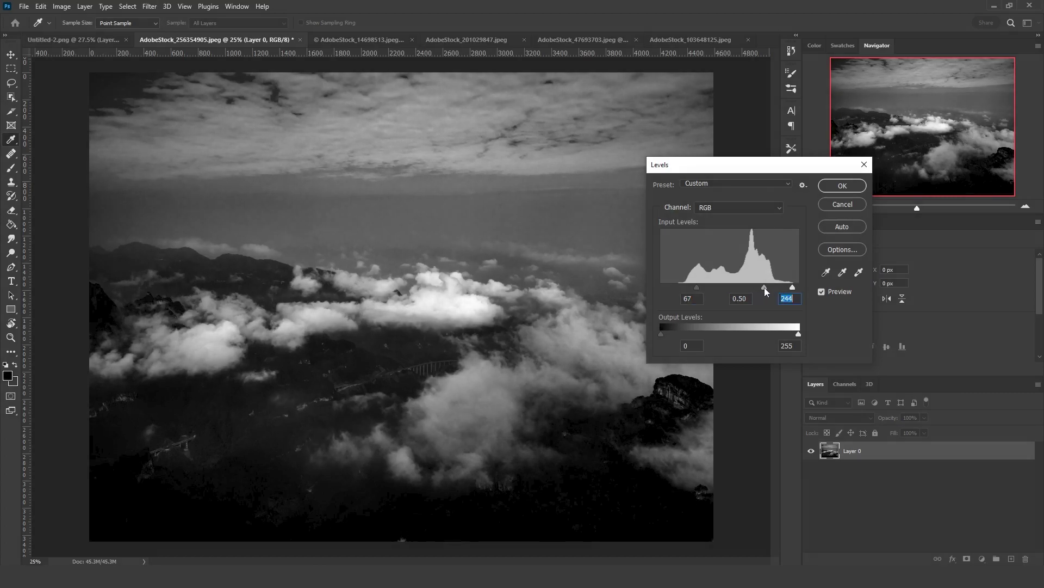
click(852, 188)
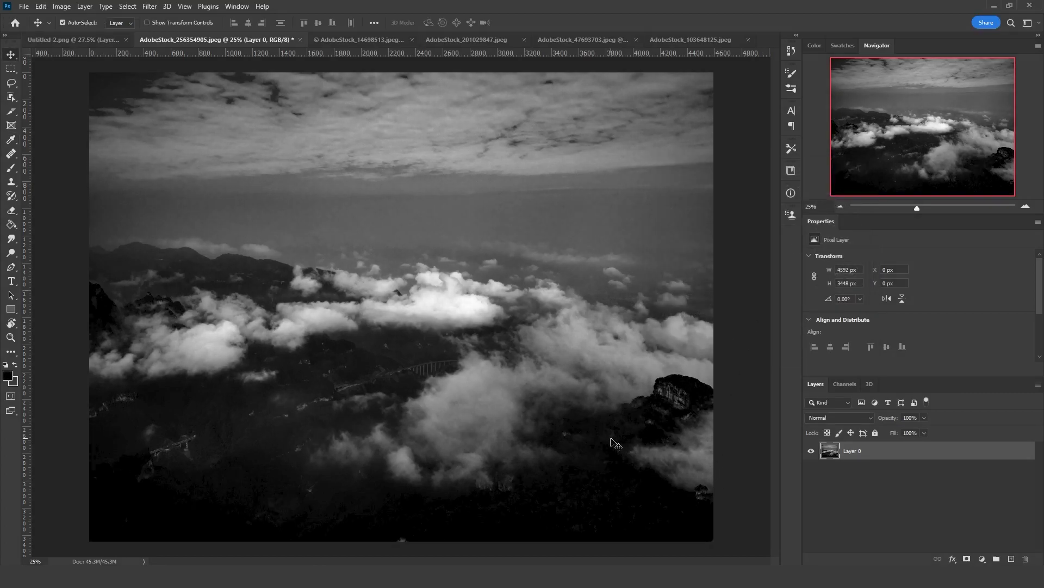
Step: In Layer 0's Blend If Gray settings, split the dark limit of This Layer to 89/130 and apply the layer style
double_click(883, 453)
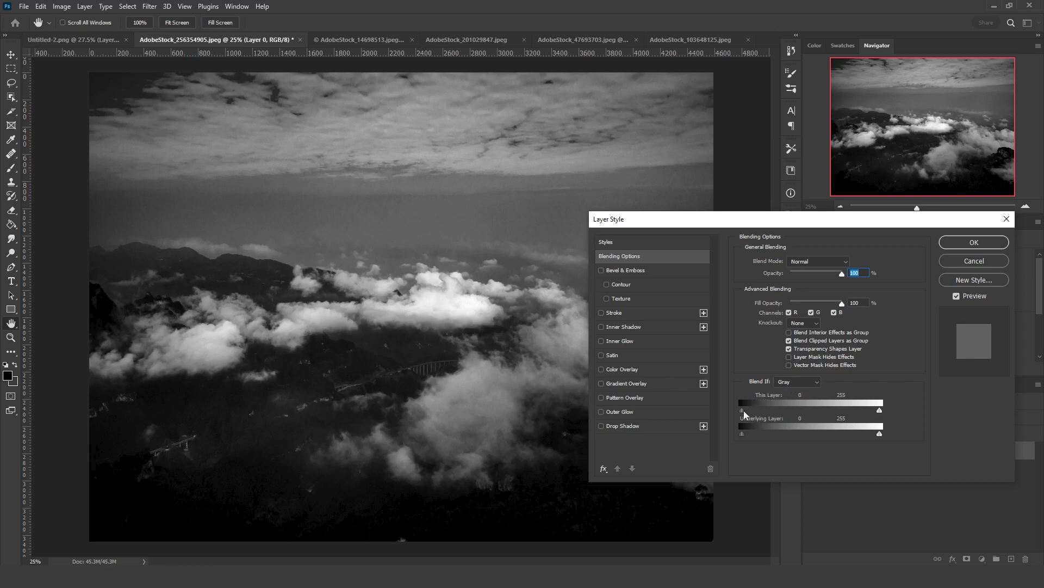
drag(743, 410, 750, 410)
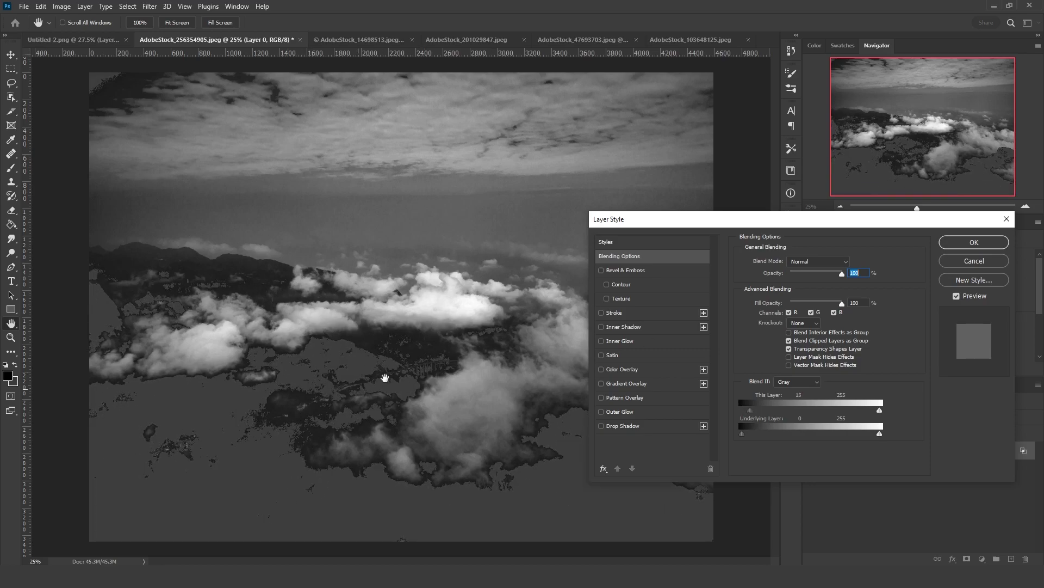
drag(657, 223, 697, 211)
drag(797, 398, 814, 400)
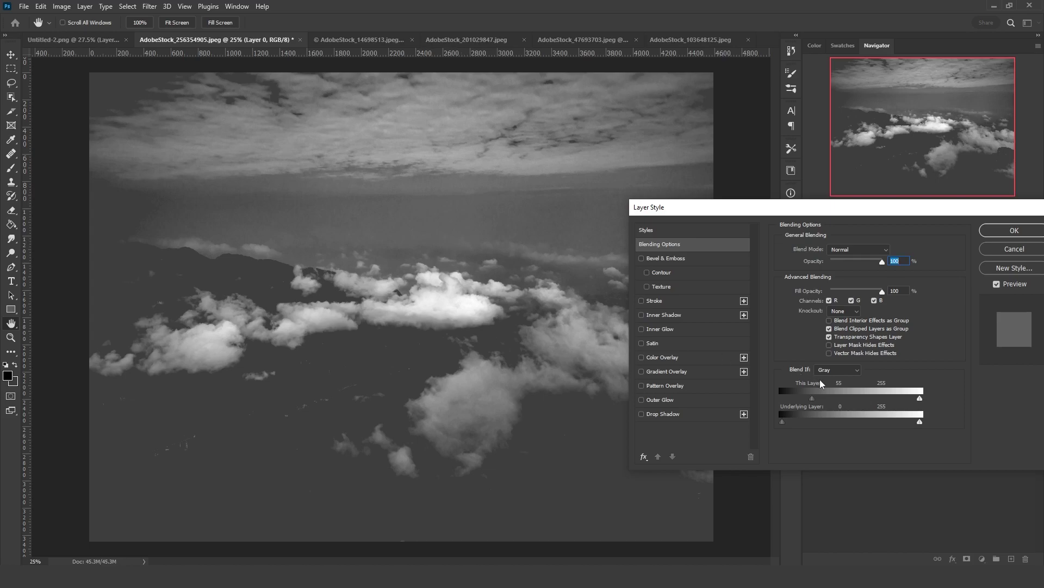
drag(820, 399, 831, 401)
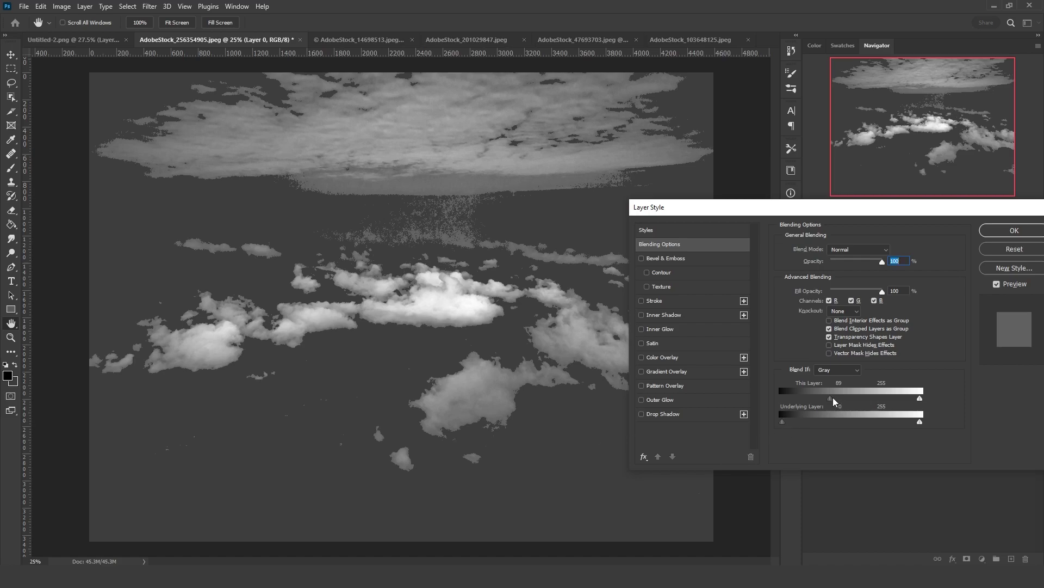
drag(833, 398, 854, 401)
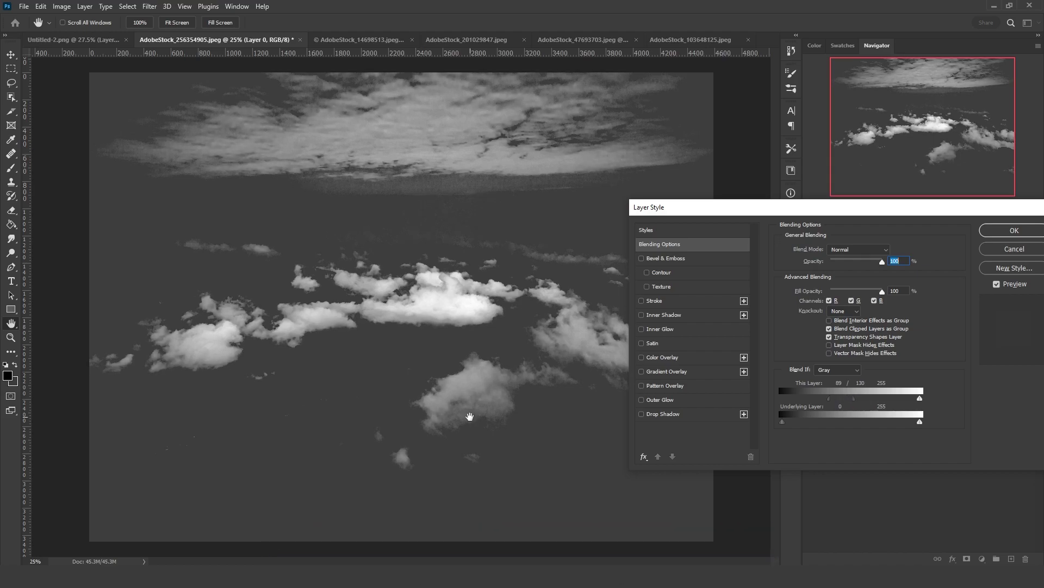
click(1012, 230)
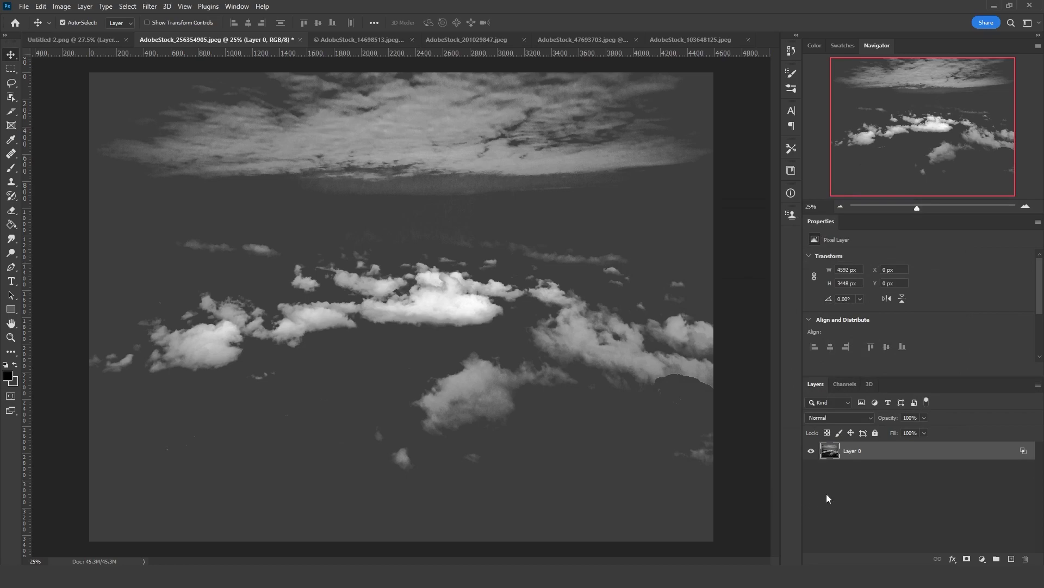
Step: Convert Layer 0 to a smart object and rasterize it to bake in the Blend If transparency
right_click(873, 451)
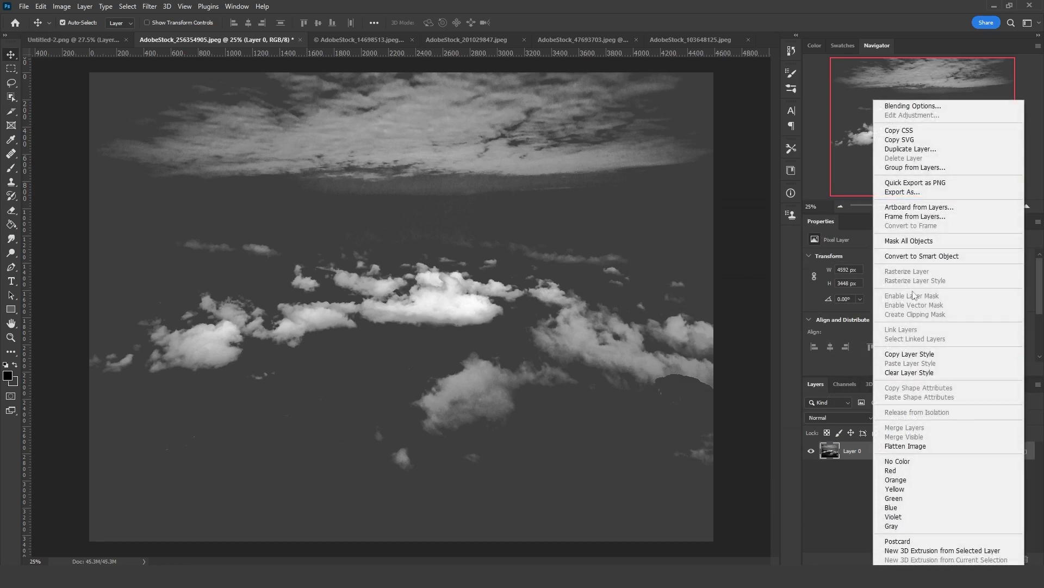
click(922, 256)
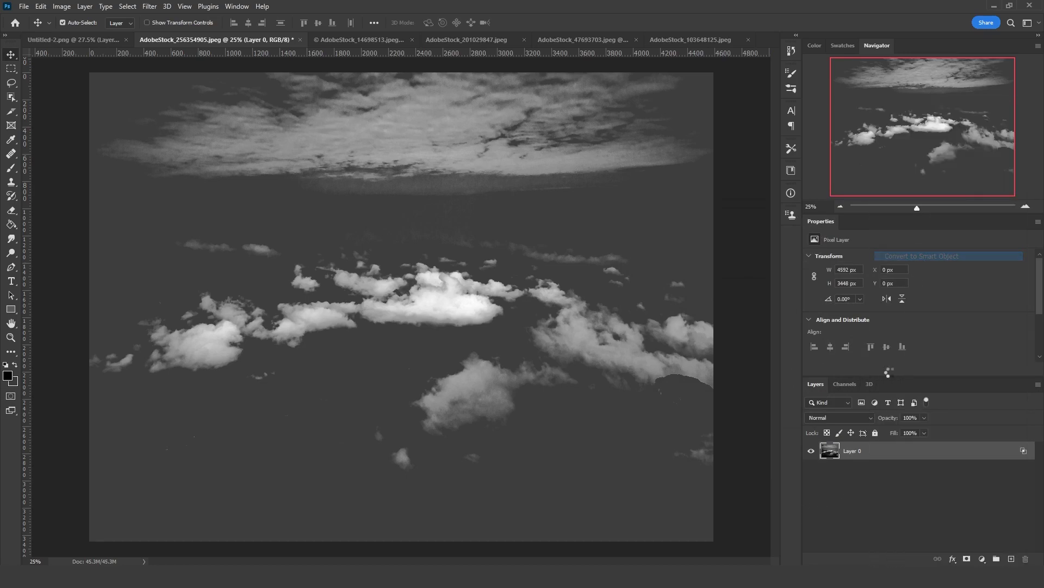
right_click(875, 450)
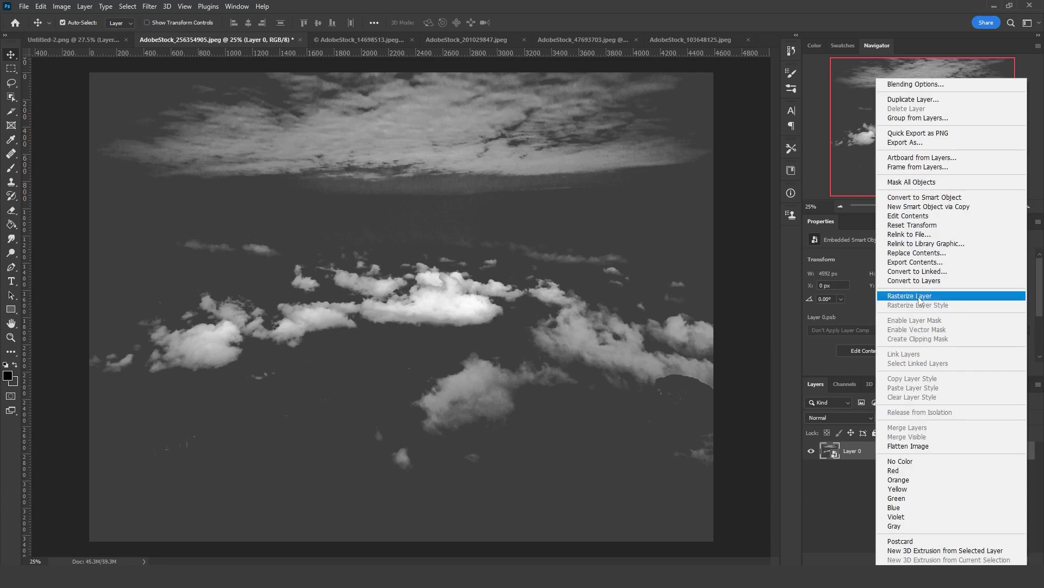
click(921, 298)
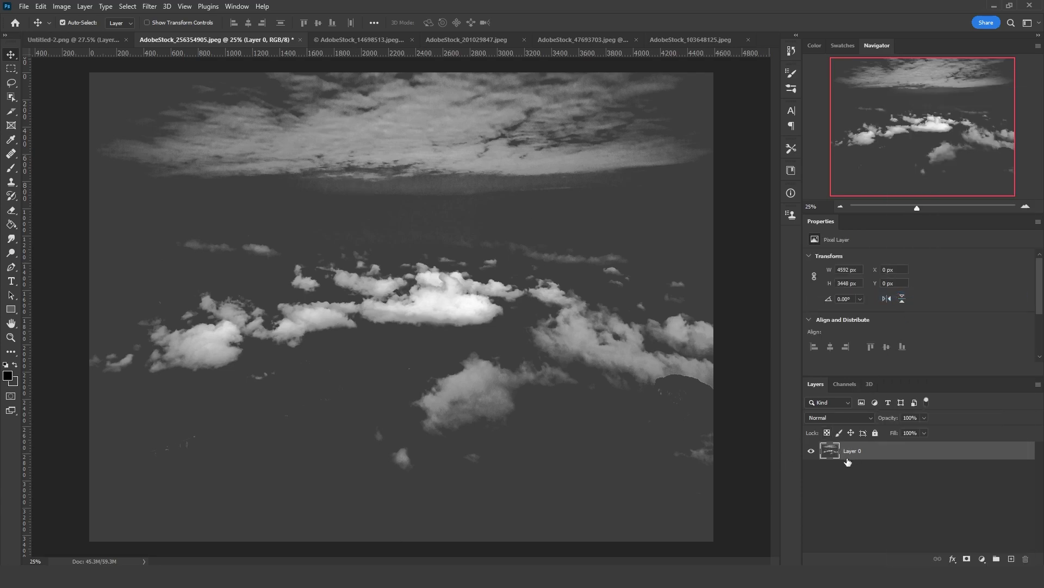
Step: Strengthen the clouds by duplicating Layer 0 twice and merging all three layers into one
click(12, 84)
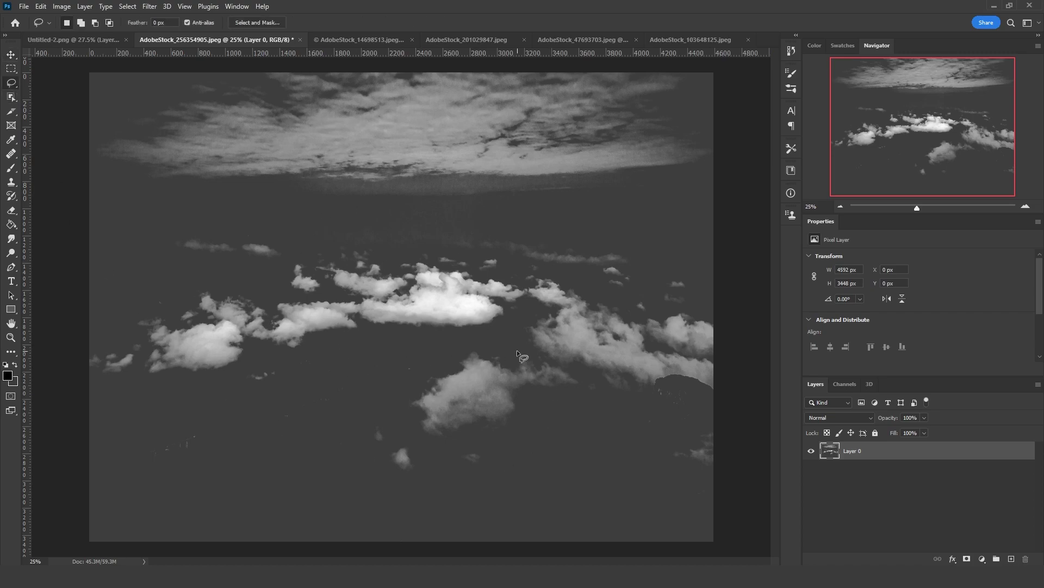
key(ctrl+j)
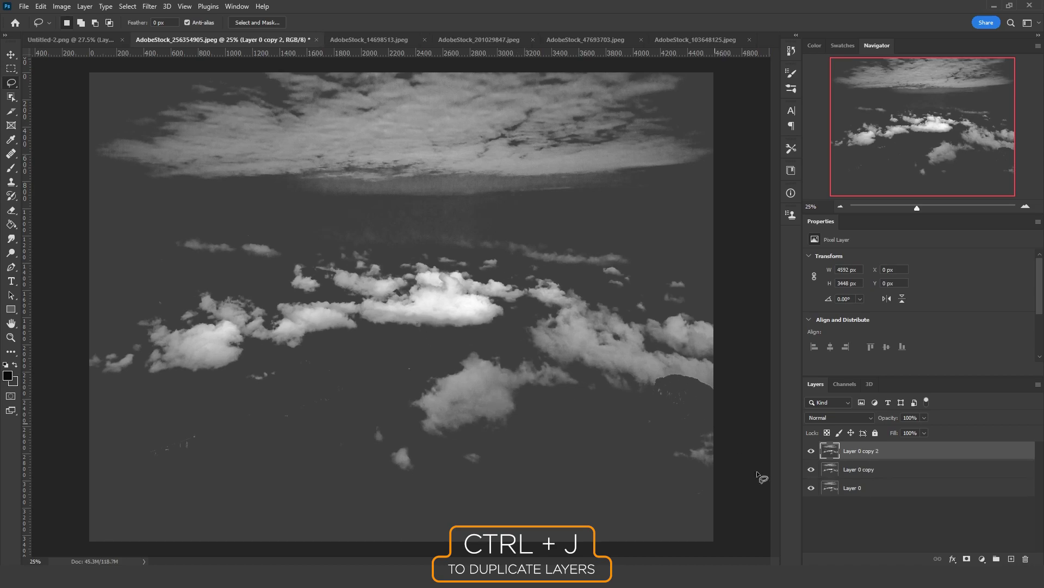
key(ctrl+j)
shift+click(858, 488)
key(ctrl+e)
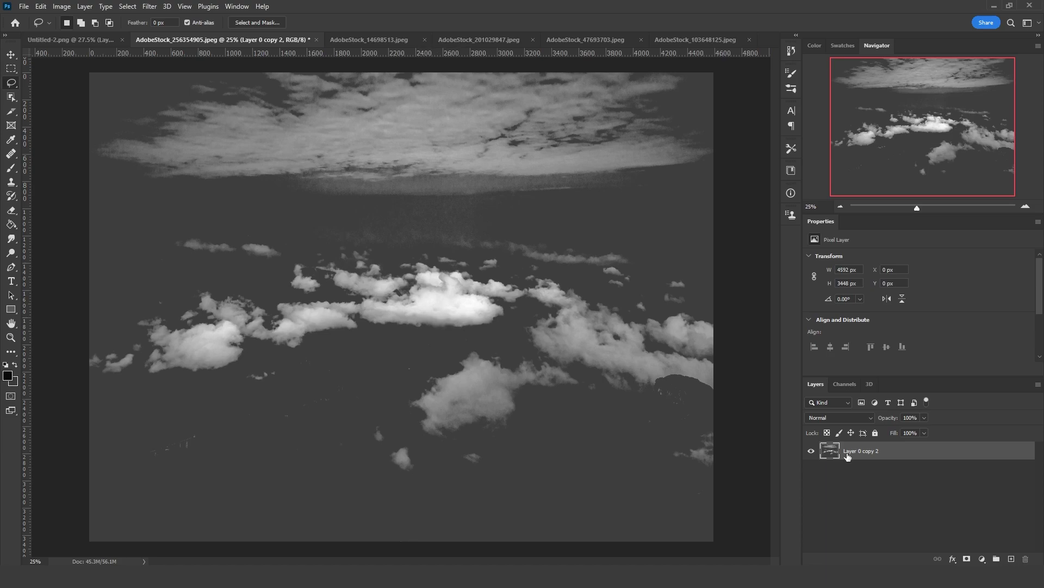
key(ctrl+j)
key(ctrl+j)
key(ctrl+z)
key(ctrl+z)
Step: Erase the upper sky cloud bank with a large soft Eraser, keeping the lower clouds
key(e)
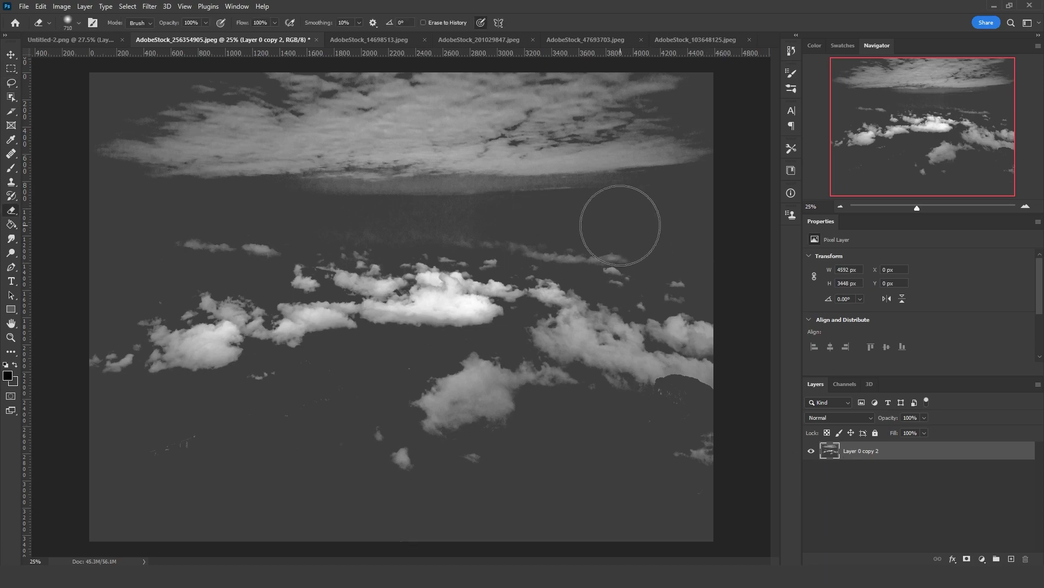
mouse_move(665, 261)
mouse_down()
mouse_move(648, 292)
mouse_move(596, 255)
mouse_move(511, 229)
mouse_move(288, 212)
mouse_up()
drag(664, 139, 250, 168)
mouse_move(719, 143)
mouse_down()
mouse_move(245, 110)
mouse_move(198, 152)
mouse_move(298, 133)
mouse_up()
Step: Select and copy the entire cloud layer and paste it into the Untitled-2.png helicopter composite
key(ctrl+a)
key(v)
key(ctrl+a)
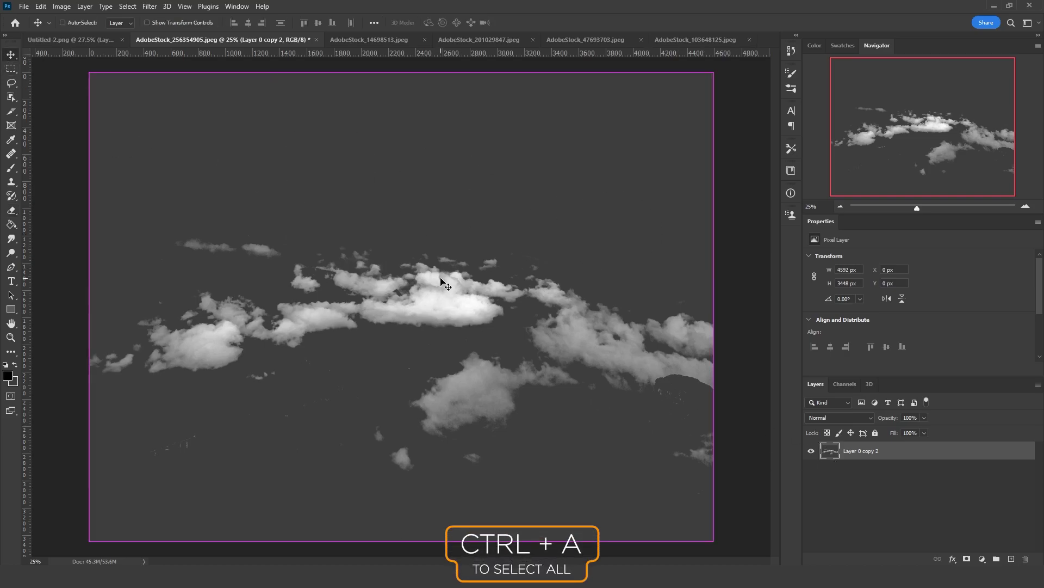
key(ctrl+c)
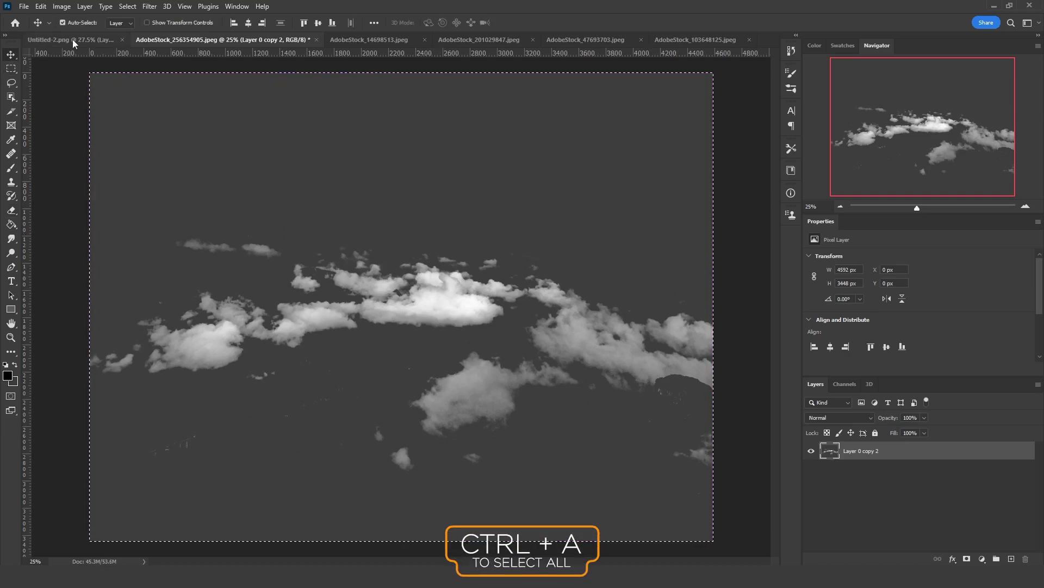
click(73, 39)
key(ctrl+v)
Step: Move the pasted clouds over the river valley and helicopter, and stretch them wider with Free Transform
key(ctrl+t)
drag(477, 386, 491, 287)
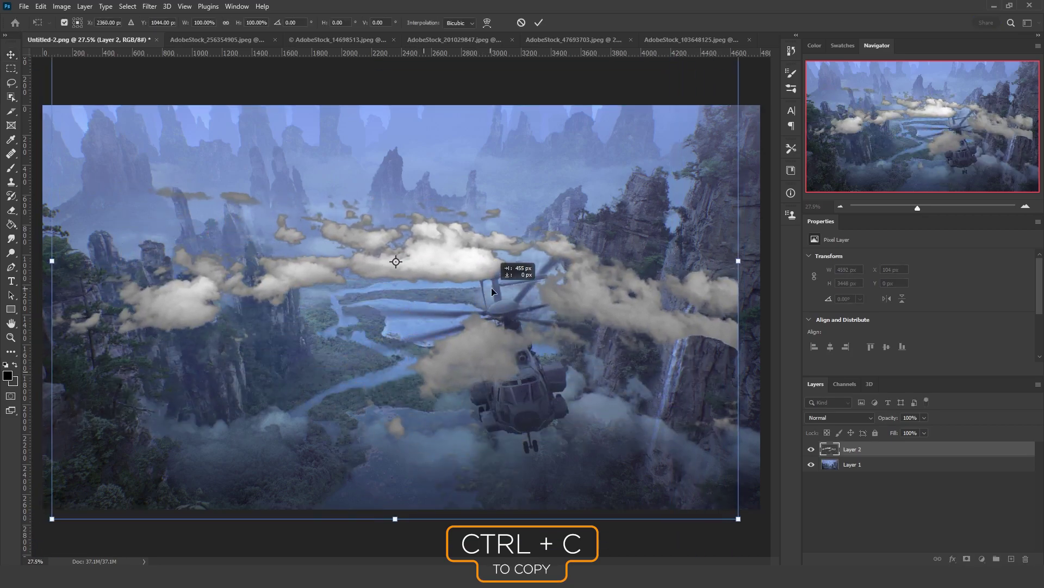
drag(738, 260, 770, 259)
key(Return)
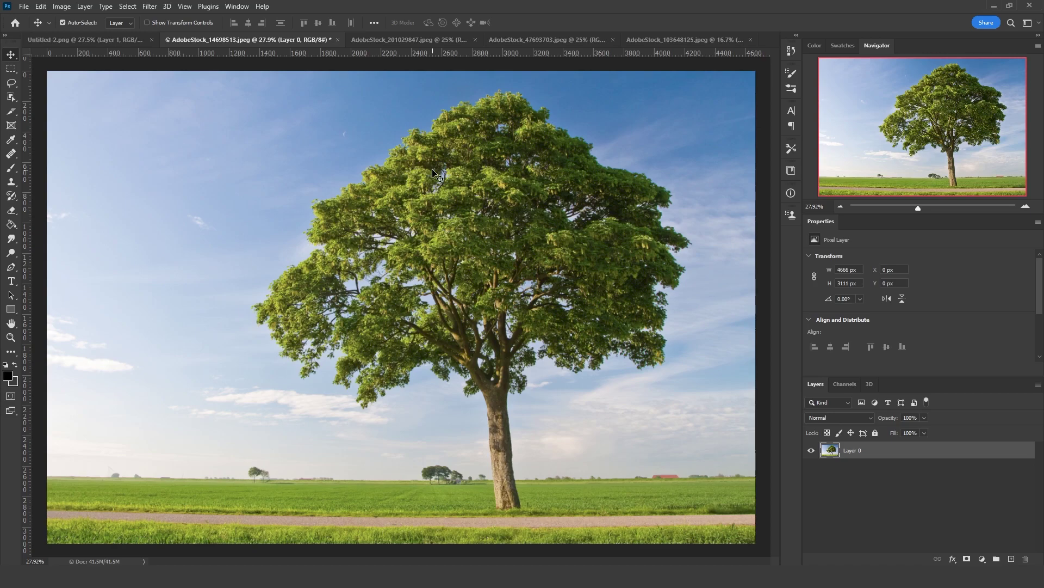
Step: Examine the Blue channel of the AdobeStock_14698513.jpeg tree photo, including the trunk up close
click(846, 385)
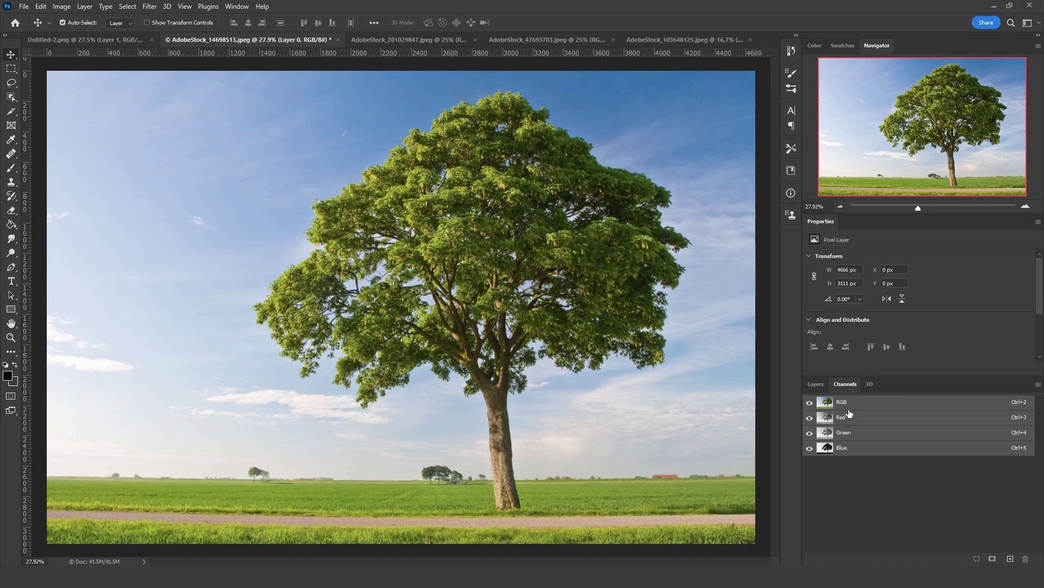
click(847, 450)
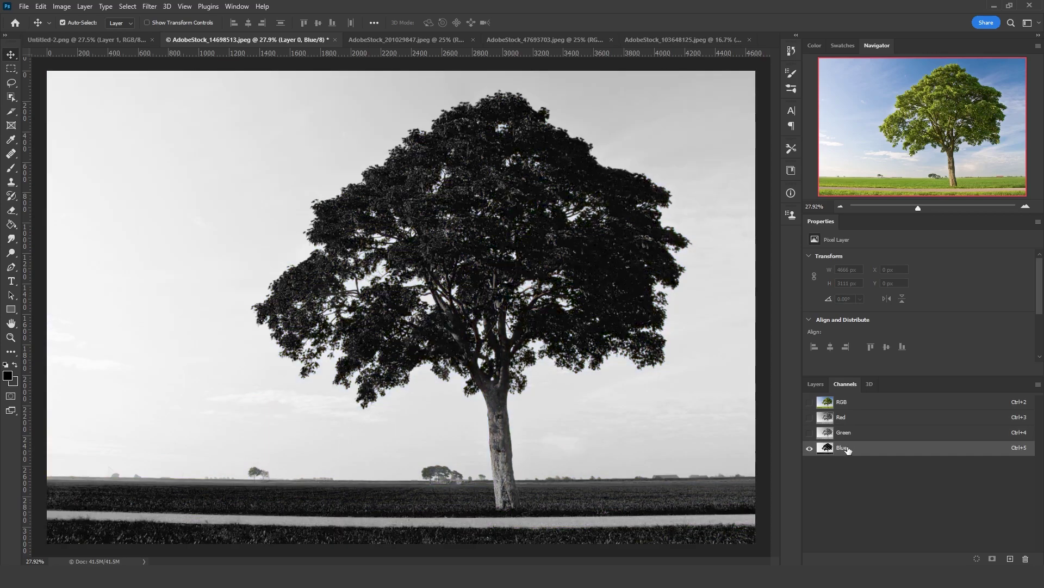
scroll(536, 483, up, 1)
scroll(536, 483, up, 4)
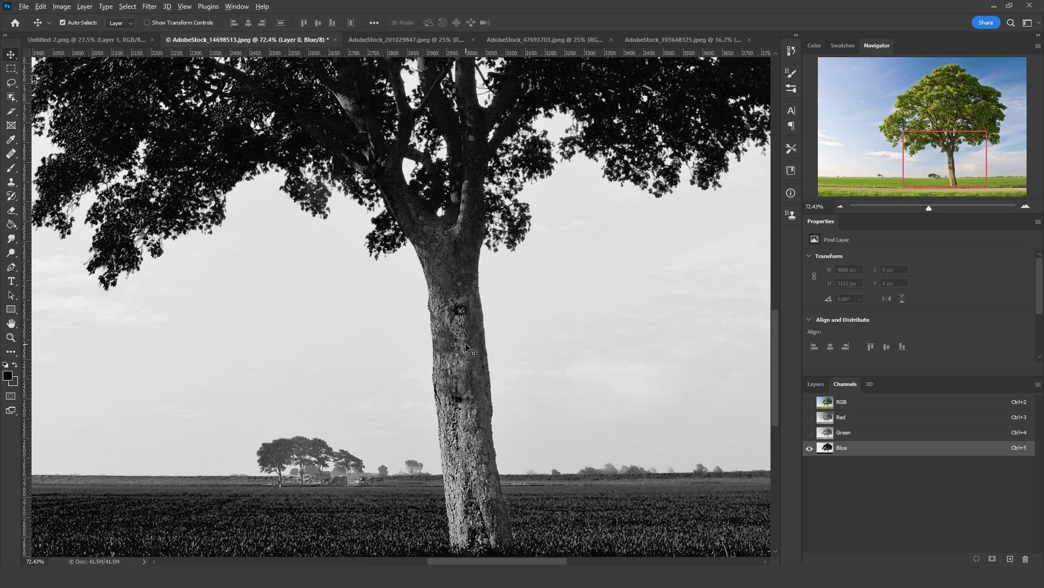
scroll(466, 346, down, 5)
scroll(525, 404, up, 1)
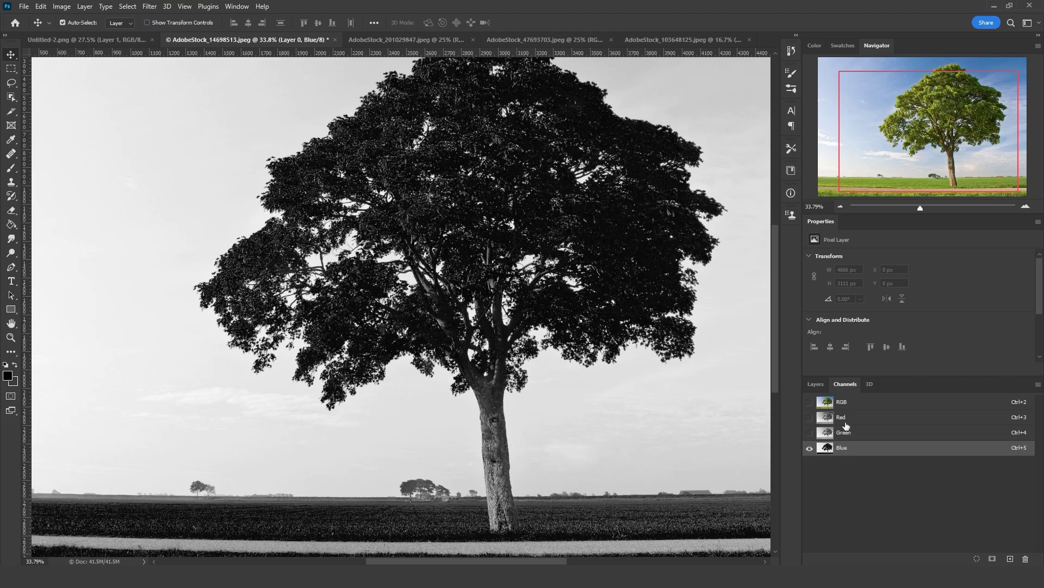
Step: Restore the tree photo's RGB composite, duplicate Layer 0 and hide the original layer
click(844, 403)
click(822, 385)
key(ctrl+j)
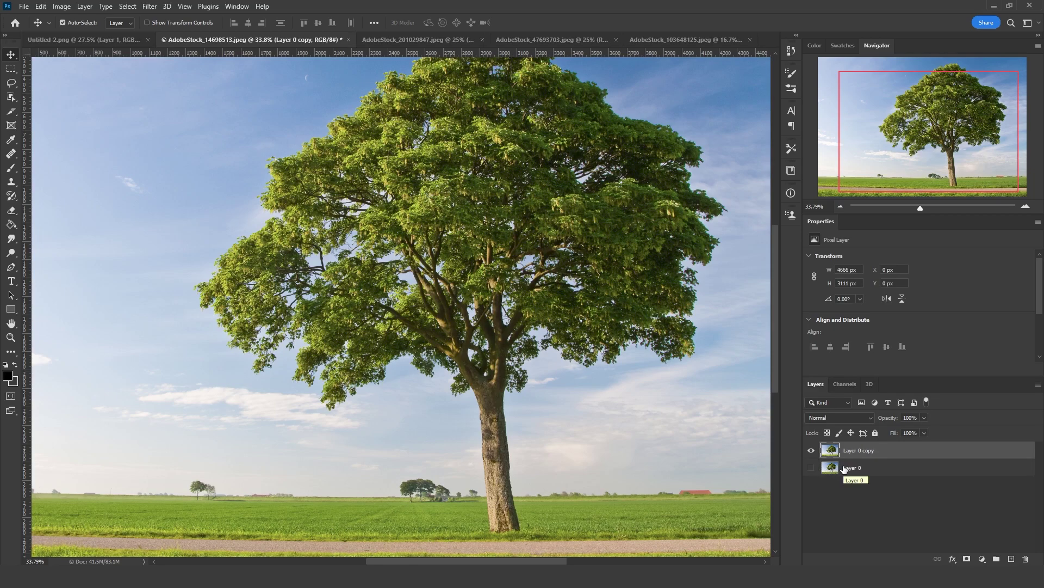
Step: Apply Levels to the Blue channel of Layer 0 copy, pushing the tree to black and the sky to near white
click(844, 384)
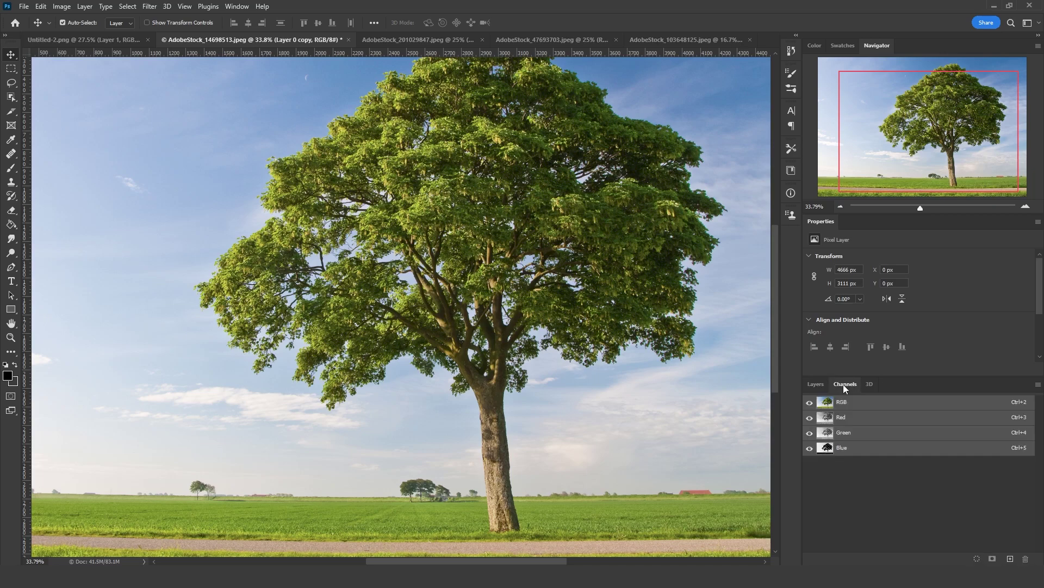
click(847, 449)
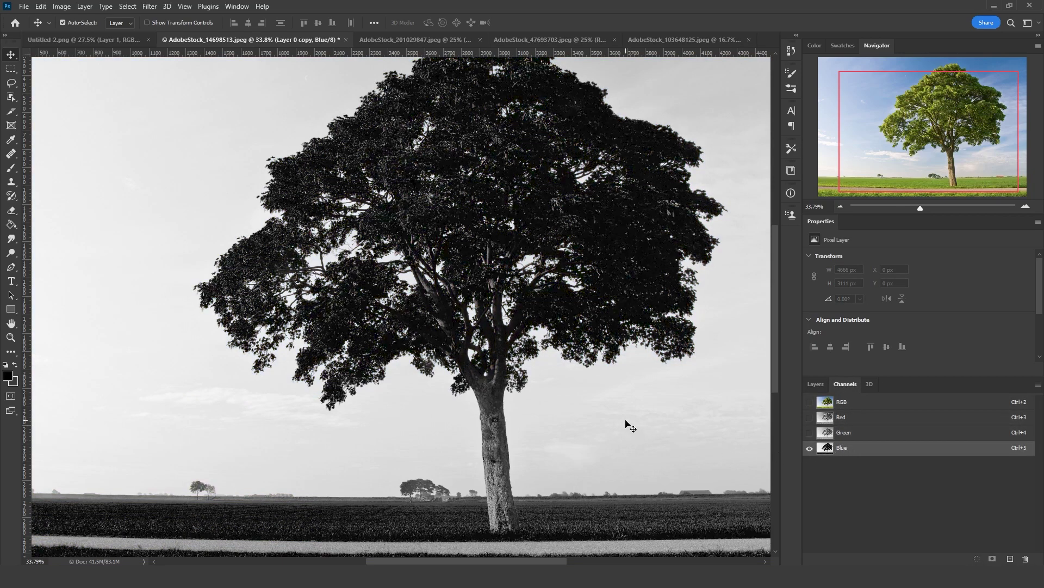
key(ctrl+l)
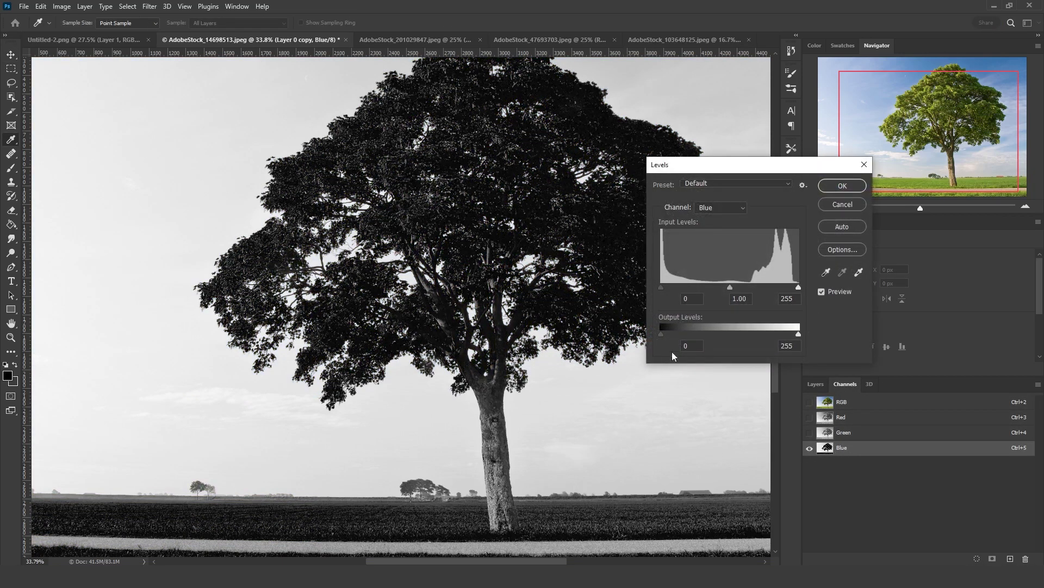
drag(661, 285, 733, 286)
drag(797, 288, 773, 288)
click(842, 185)
Step: Paint black over the light specks on the tree trunk in the Blue channel with the Brush tool
key(v)
scroll(467, 403, up, 10)
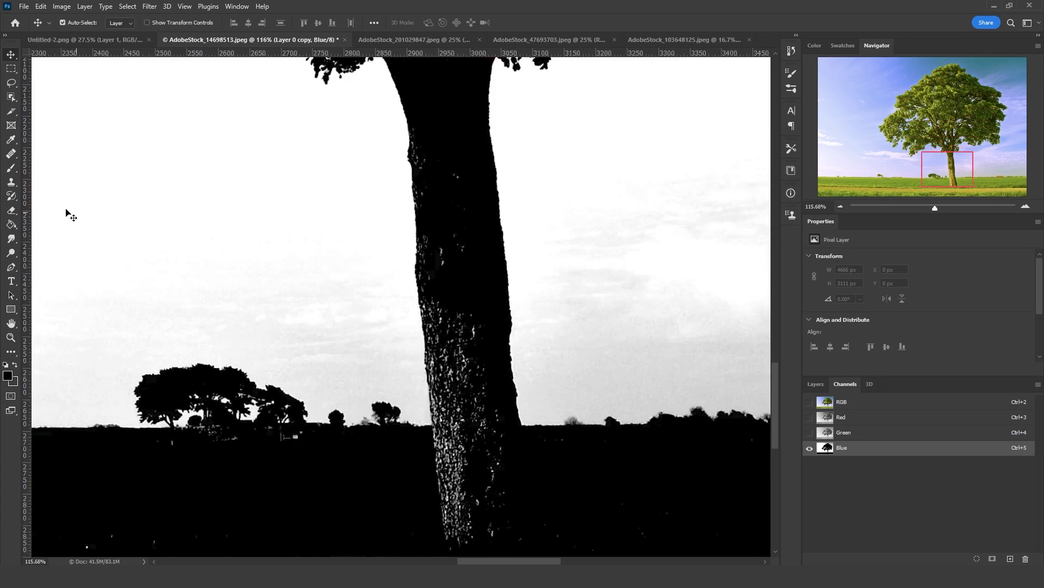
click(12, 168)
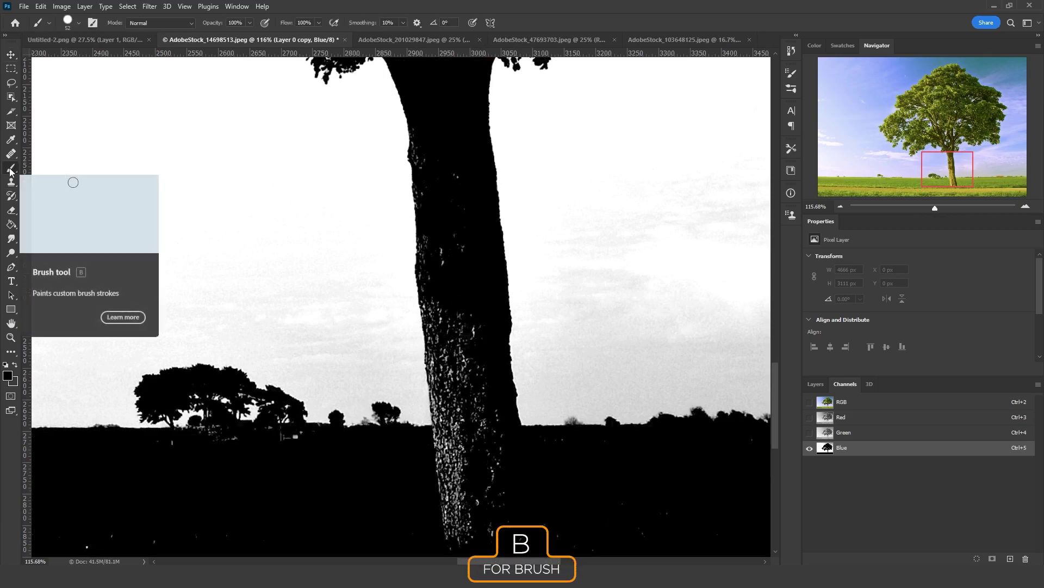
drag(471, 412, 477, 417)
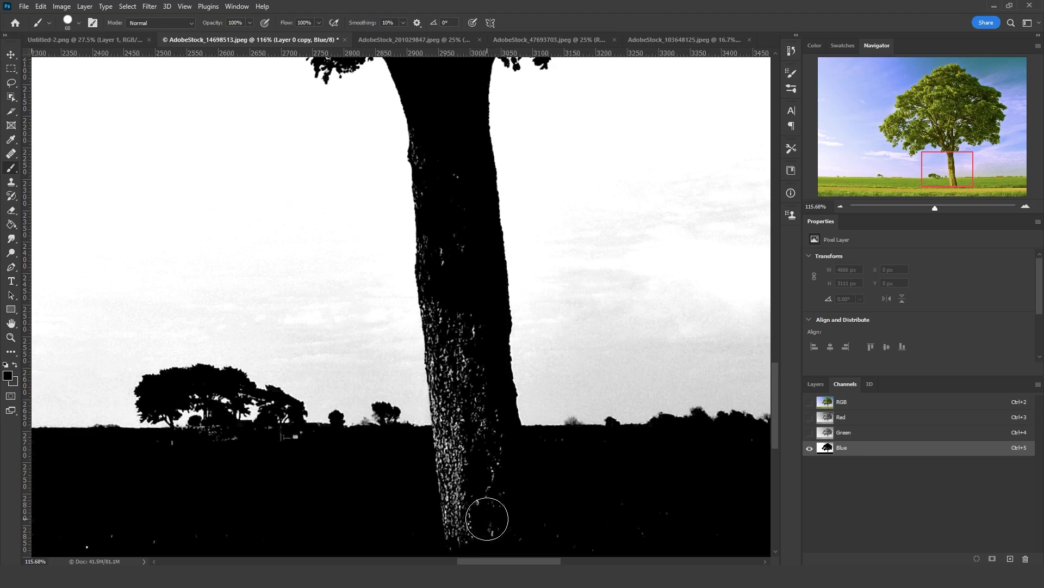
mouse_move(496, 513)
mouse_down()
mouse_move(446, 518)
mouse_move(476, 446)
mouse_move(489, 496)
mouse_move(484, 391)
mouse_move(475, 370)
mouse_move(473, 449)
mouse_move(459, 310)
mouse_up()
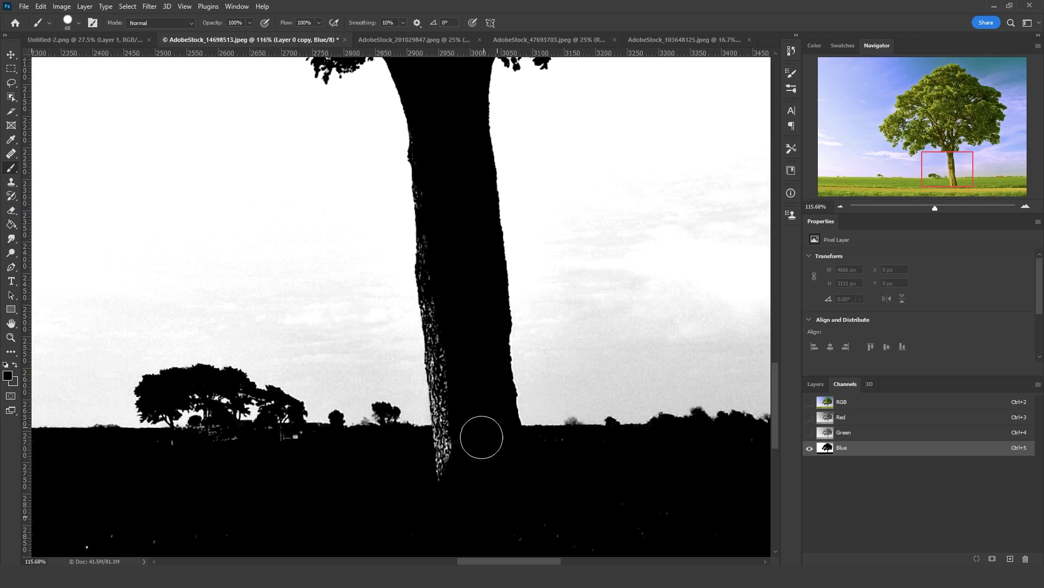
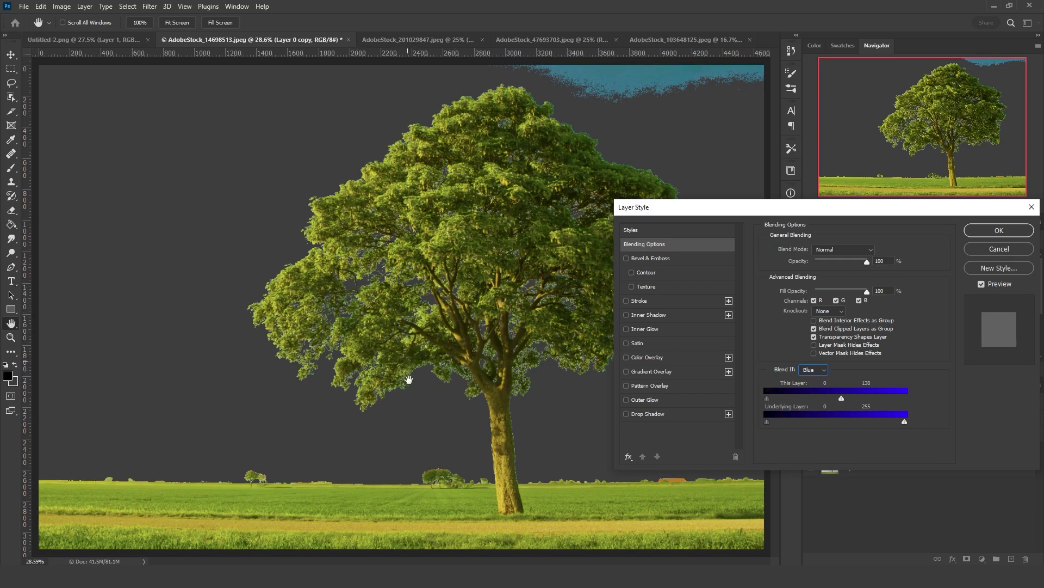
Step: Lower the bright limit of This Layer in Blend If Blue to below 81 and apply the layer style
drag(841, 398, 828, 398)
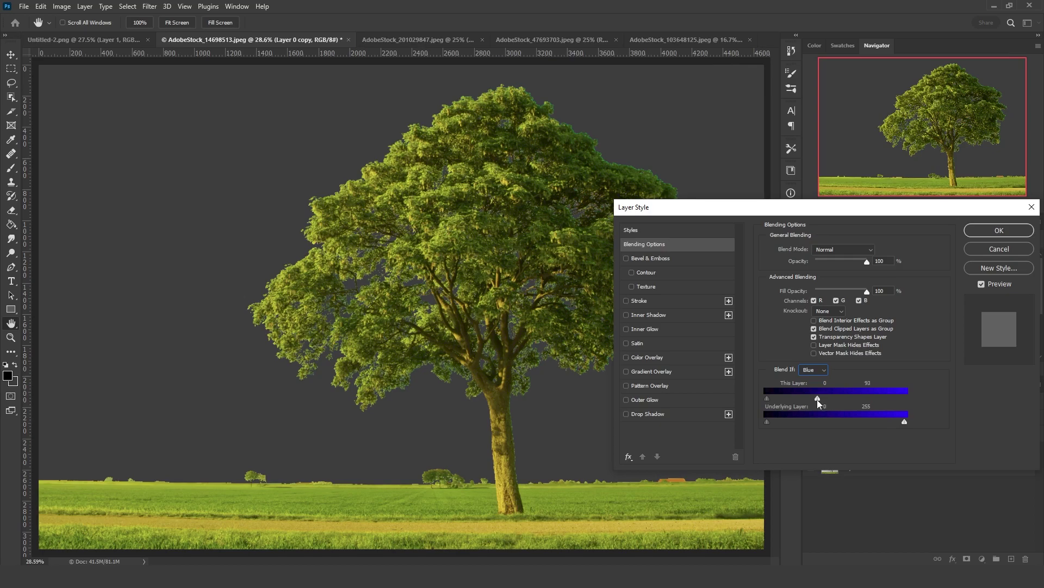
drag(815, 399, 811, 400)
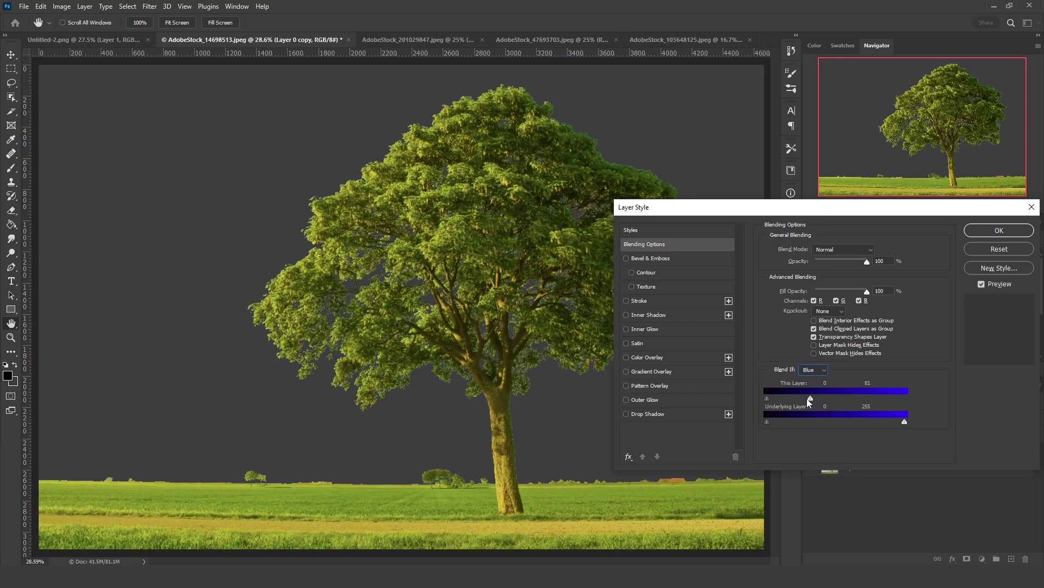
drag(801, 400, 797, 400)
click(979, 232)
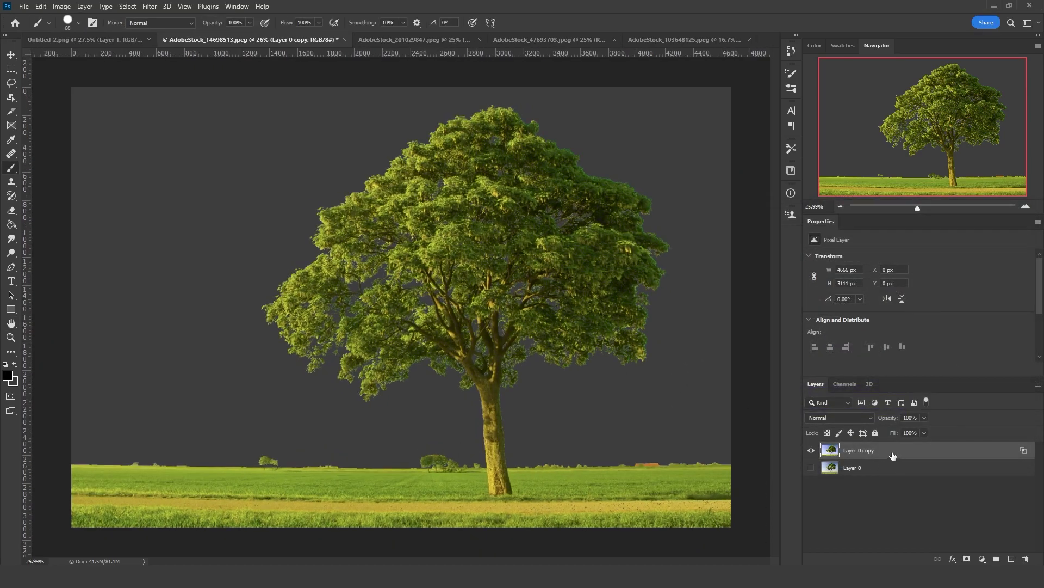
Step: Convert Layer 0 copy to a smart object and rasterize it to bake in the Blend If transparency
right_click(893, 452)
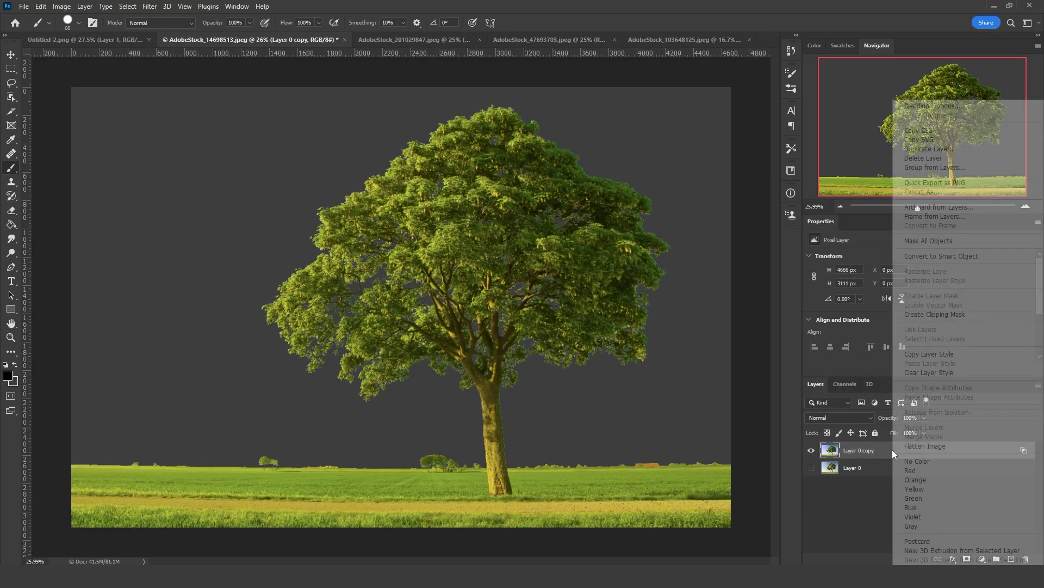
click(949, 259)
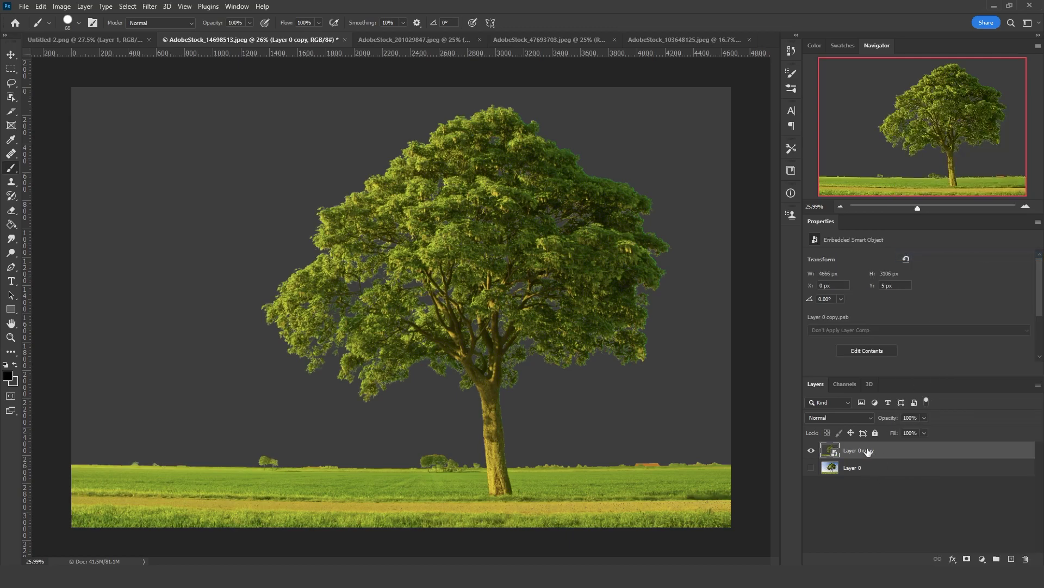
right_click(868, 452)
click(899, 296)
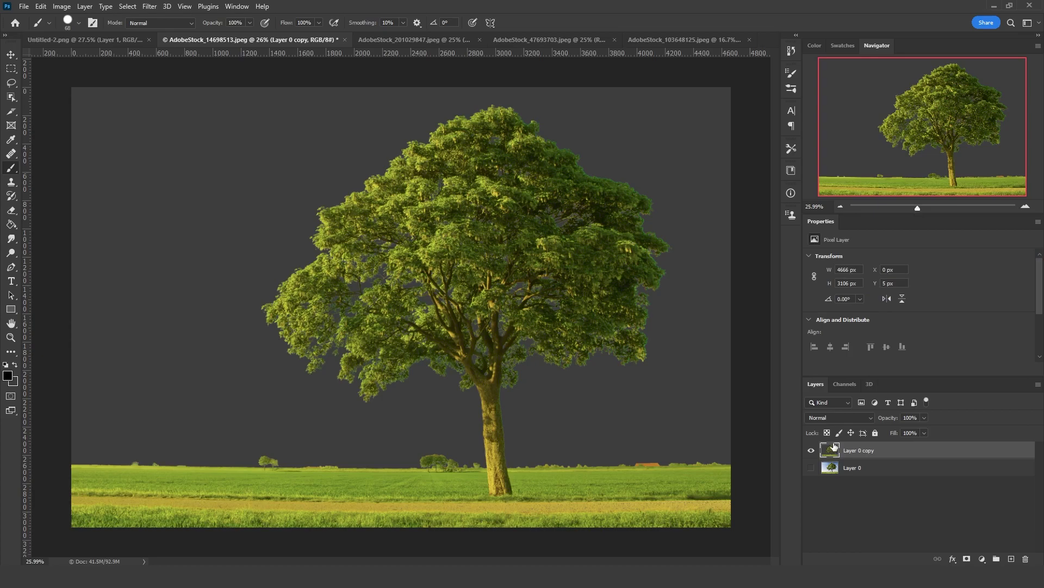
Step: Load Layer 0 copy's transparency as a selection, hide that layer, and show Layer 0 with the selection as its layer mask
ctrl+click(833, 455)
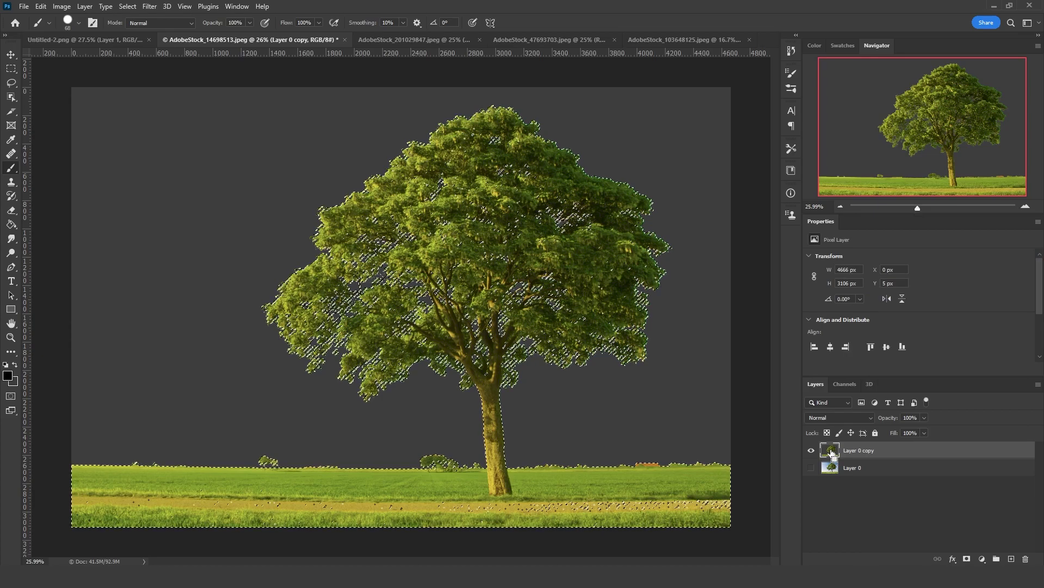
click(811, 450)
click(811, 467)
click(825, 471)
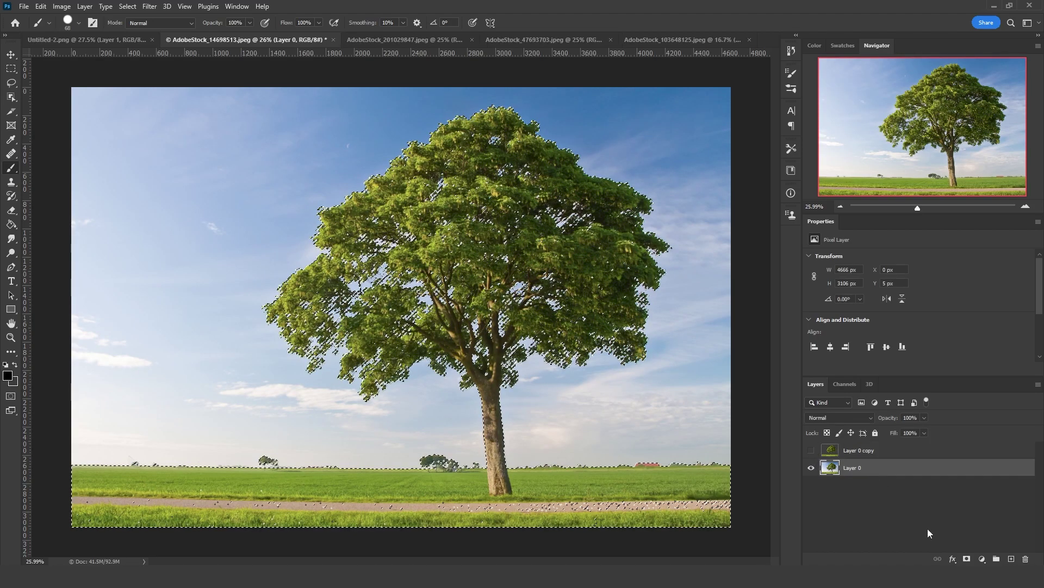
click(966, 559)
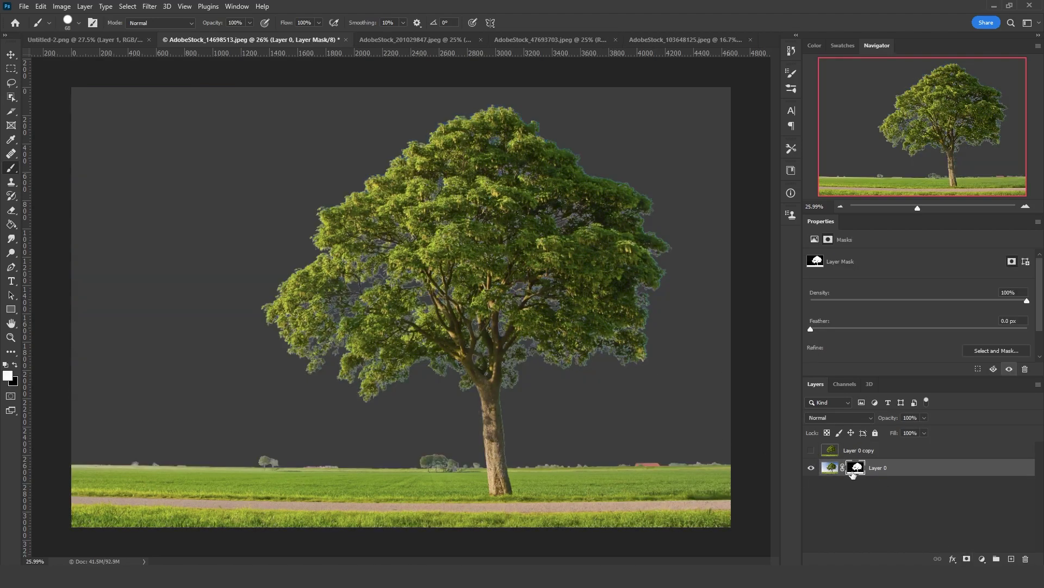
Step: Apply Layer 0's mask permanently to its pixels and switch to the Lasso tool
right_click(856, 471)
click(884, 397)
key(l)
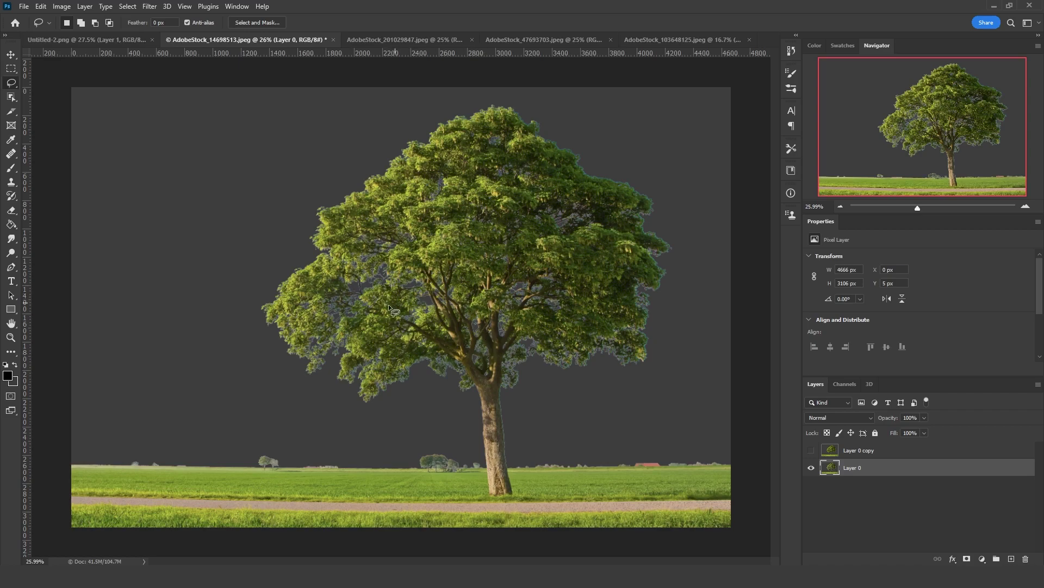
Step: Hide Layer 0, show and select Layer 0 copy, and examine its colours and channels
click(811, 468)
click(811, 449)
click(863, 452)
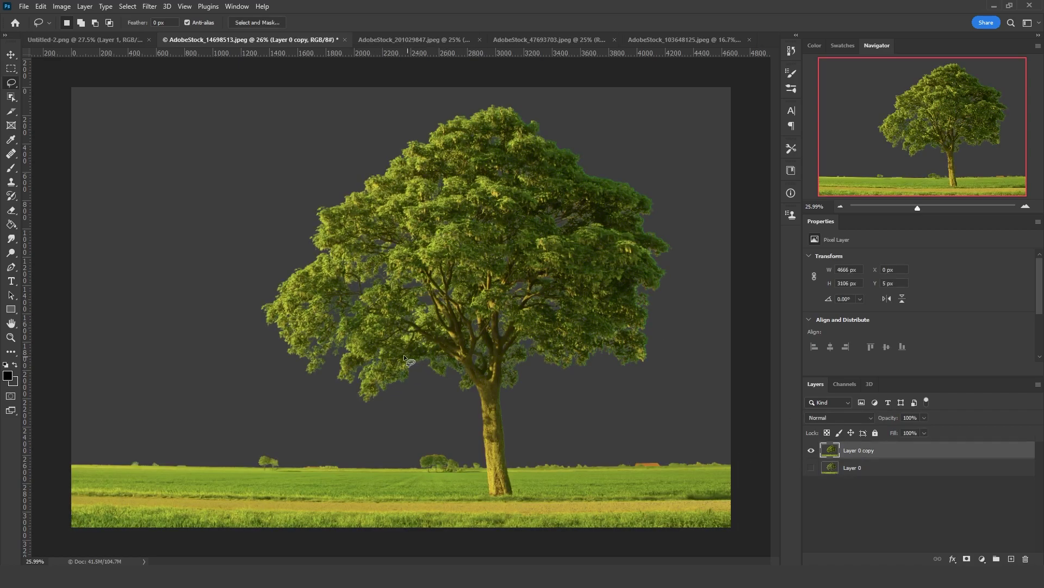
click(843, 384)
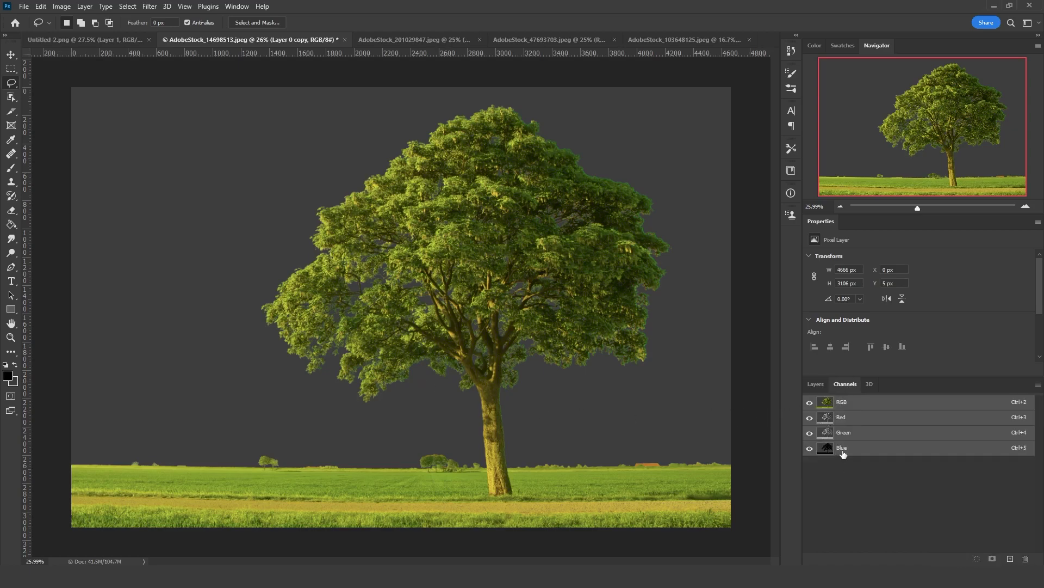
click(816, 384)
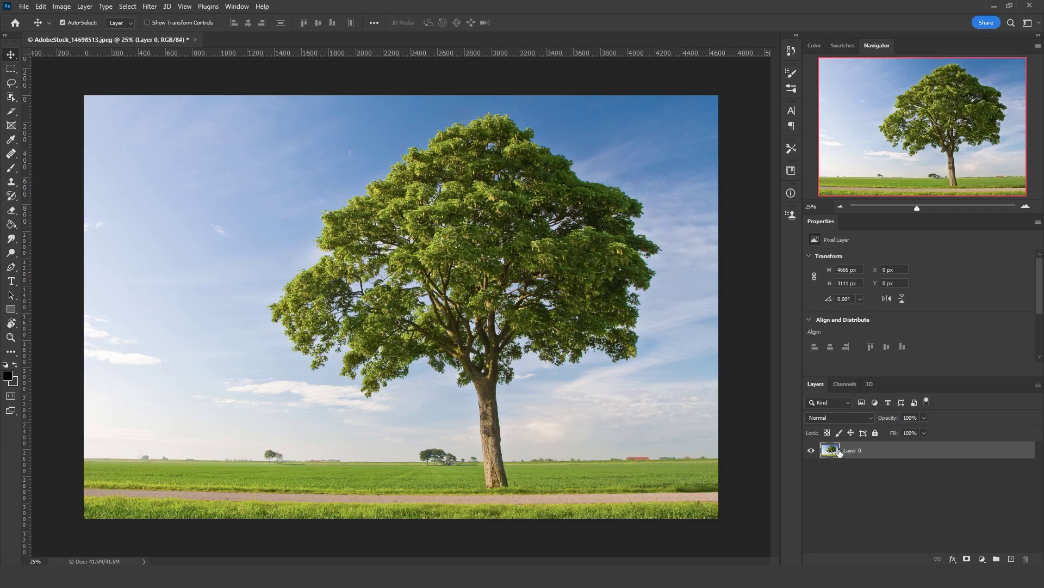
Step: Duplicate the unedited tree layer, hide the original, and split the copy's Blend If Blue bright limit for This Layer to 61 / 91
key(ctrl+j)
click(811, 467)
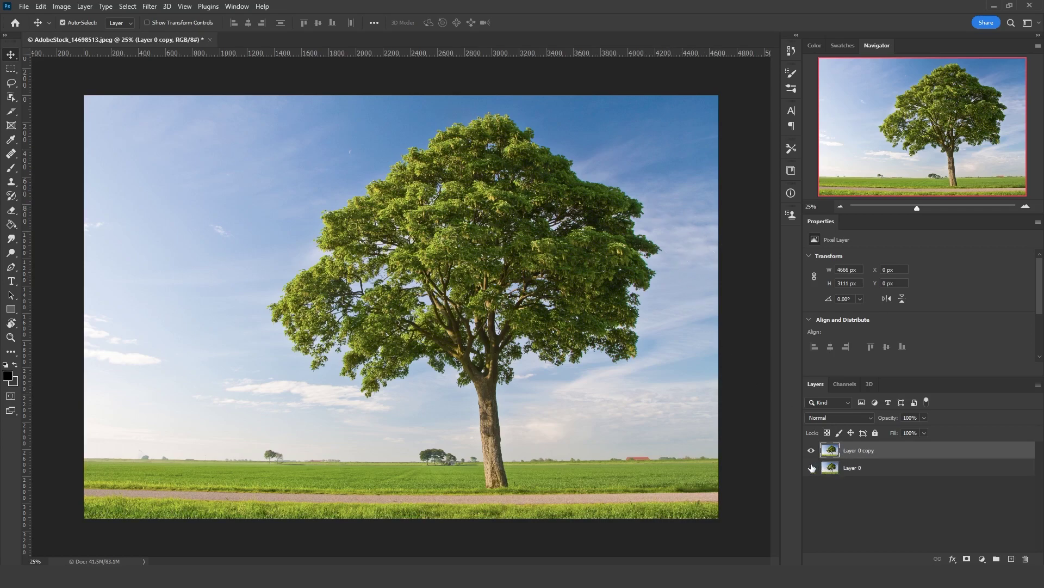
double_click(891, 454)
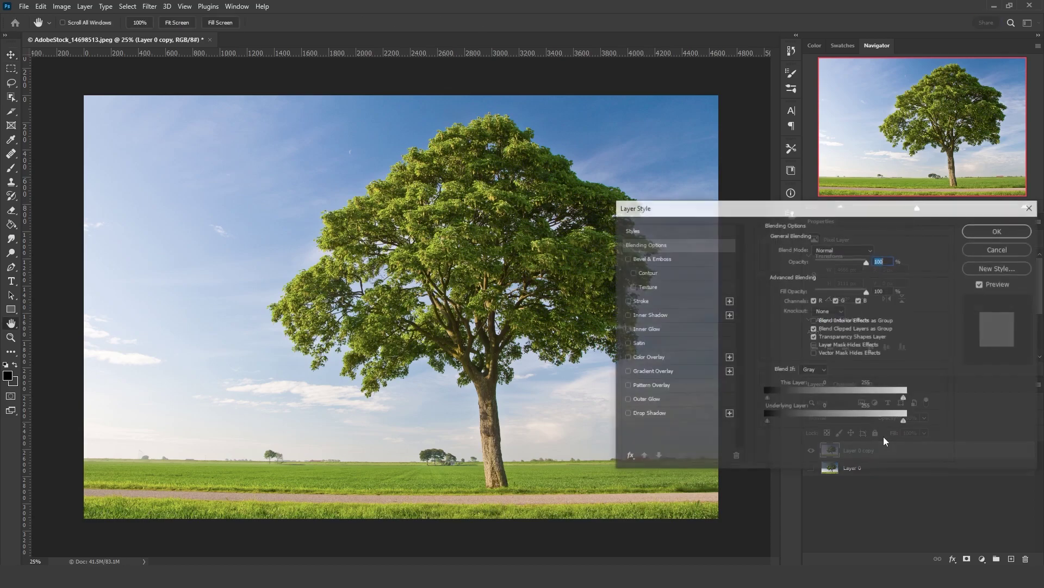
click(813, 369)
click(814, 403)
drag(905, 397, 801, 398)
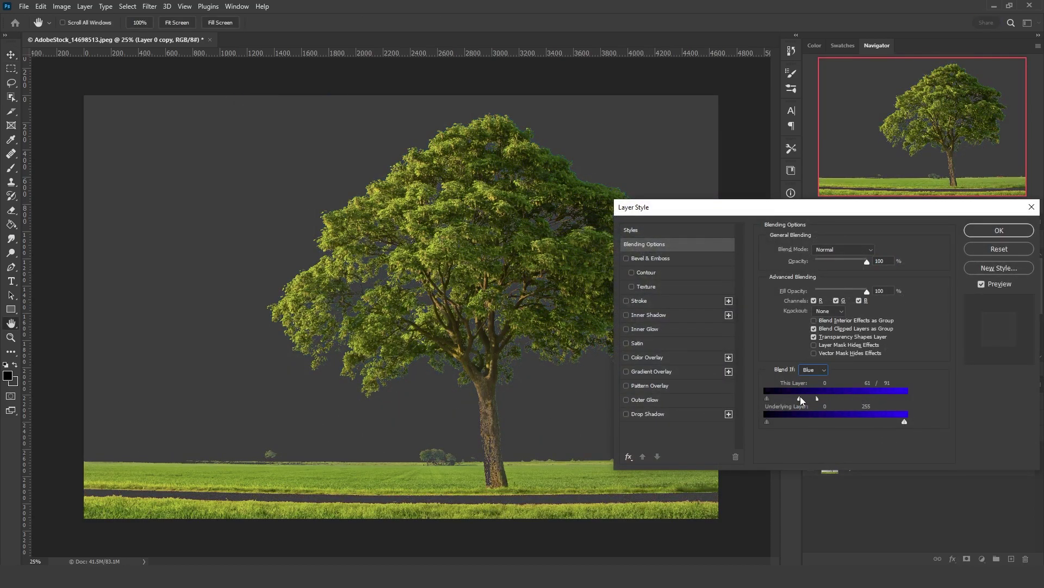
click(999, 230)
Step: Bake the new tree copy's transparency by converting it to a smart object and rasterizing it
right_click(888, 453)
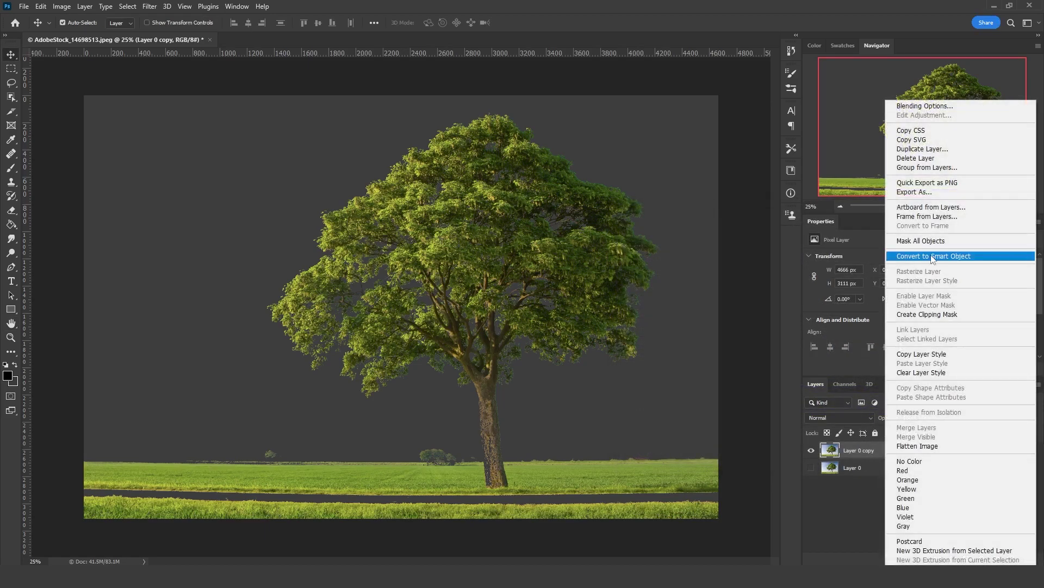
click(932, 255)
right_click(871, 456)
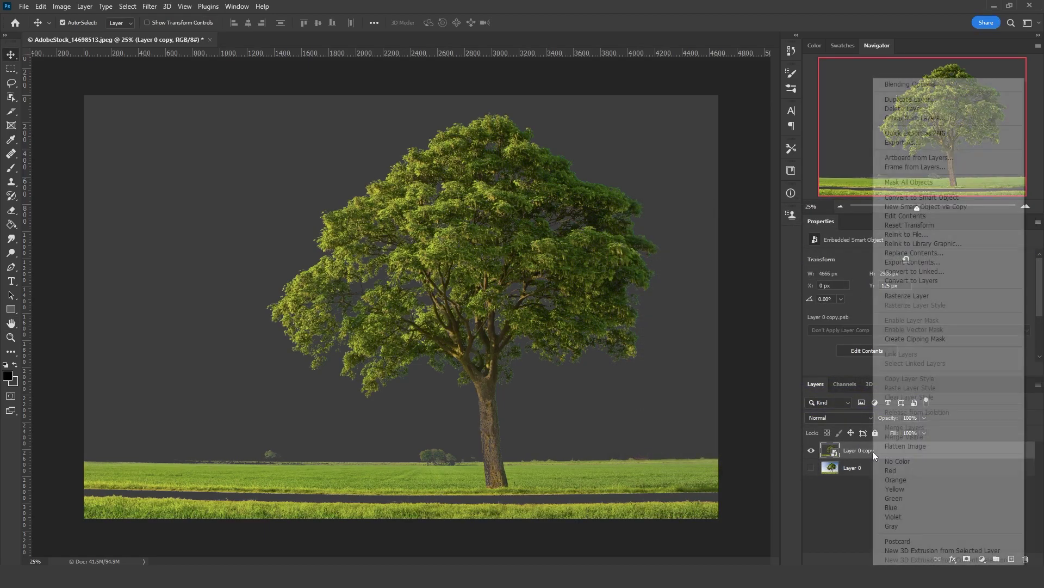
click(924, 294)
Step: Show Layer 0 and add a layer mask inverted to black
click(856, 475)
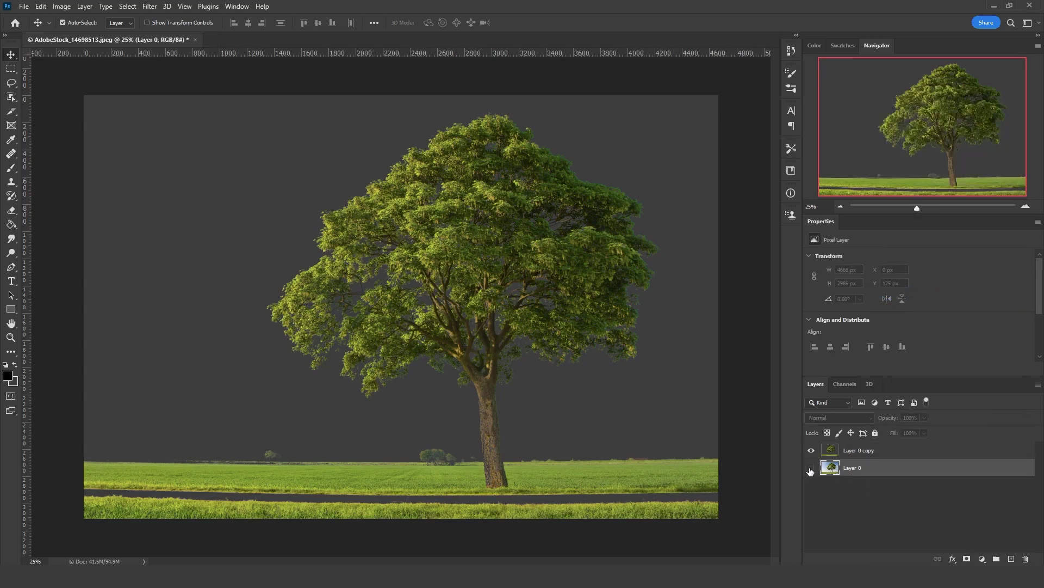
click(811, 467)
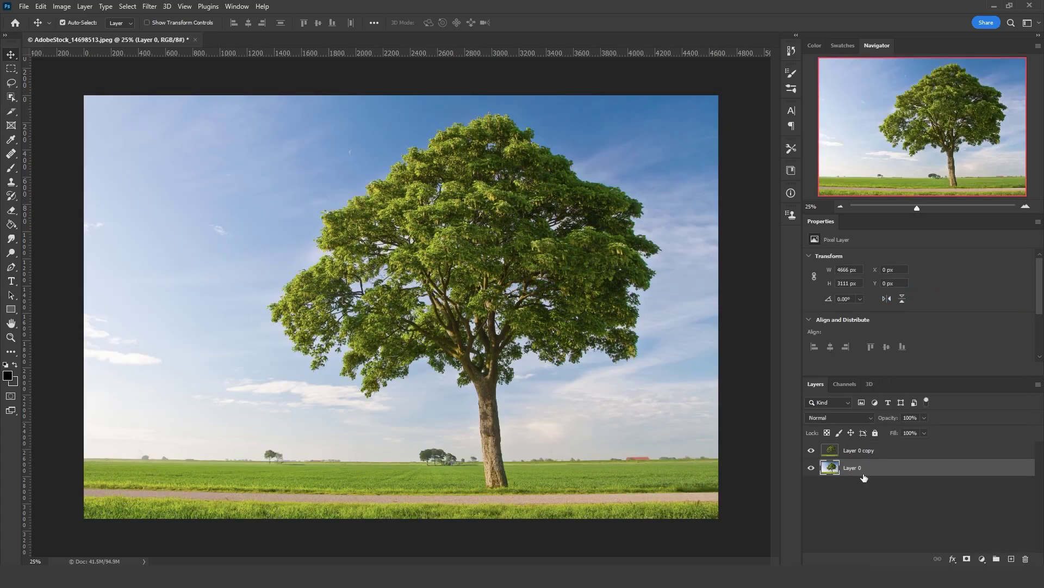
click(967, 559)
key(ctrl+i)
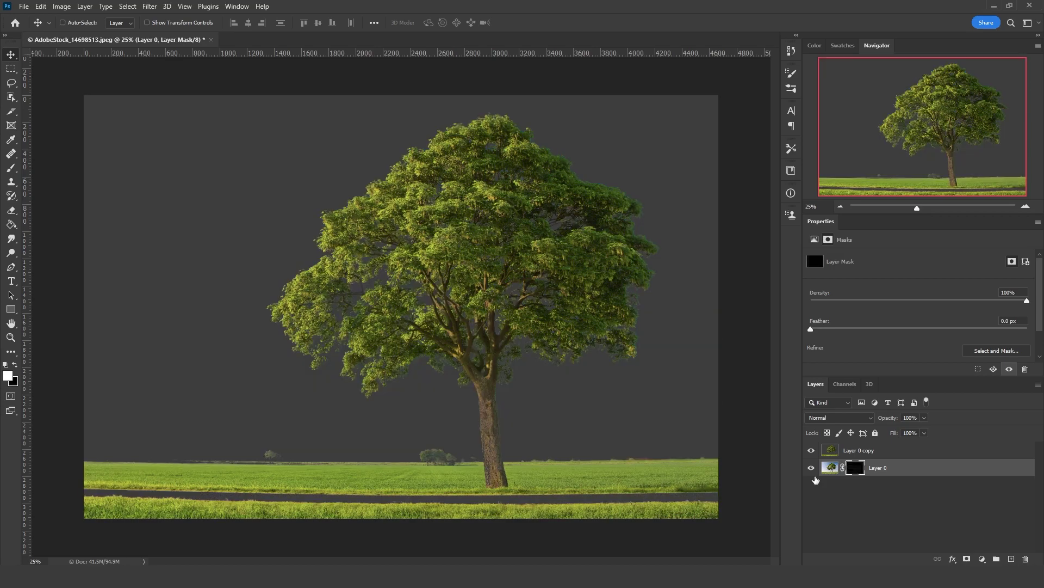
Step: Paint white on Layer 0's mask with the Brush tool to restore the tree trunk, switching to black for its edge
click(11, 169)
scroll(506, 457, up, 5)
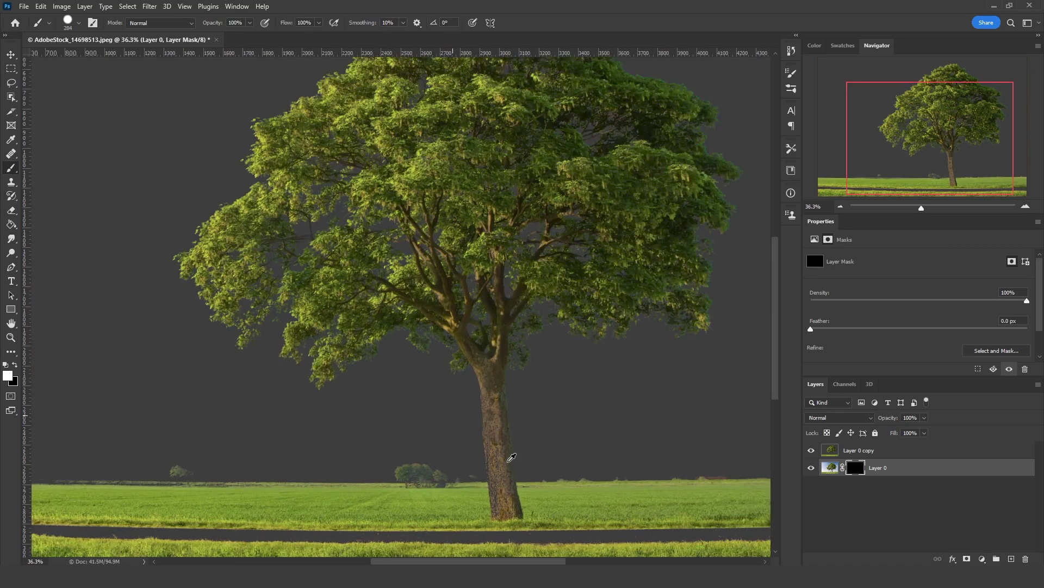
scroll(506, 468, up, 3)
mouse_move(508, 464)
mouse_down()
mouse_move(495, 499)
mouse_move(490, 474)
mouse_move(489, 536)
mouse_move(465, 277)
mouse_move(478, 291)
mouse_move(483, 439)
mouse_move(450, 225)
mouse_move(450, 133)
mouse_up()
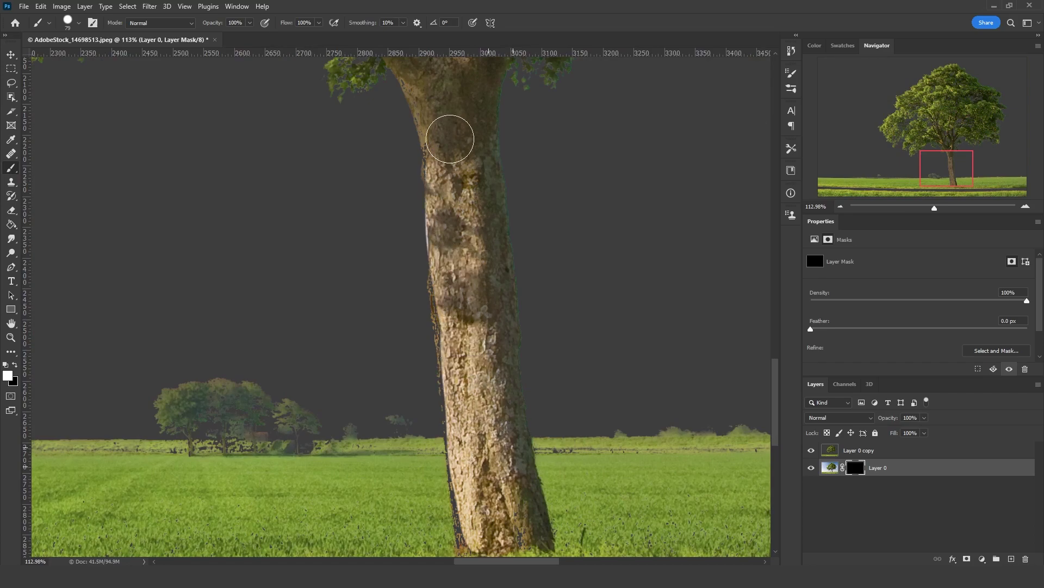
mouse_move(463, 180)
mouse_down()
mouse_move(454, 131)
mouse_move(457, 155)
mouse_move(422, 81)
mouse_up()
key(bracketleft)
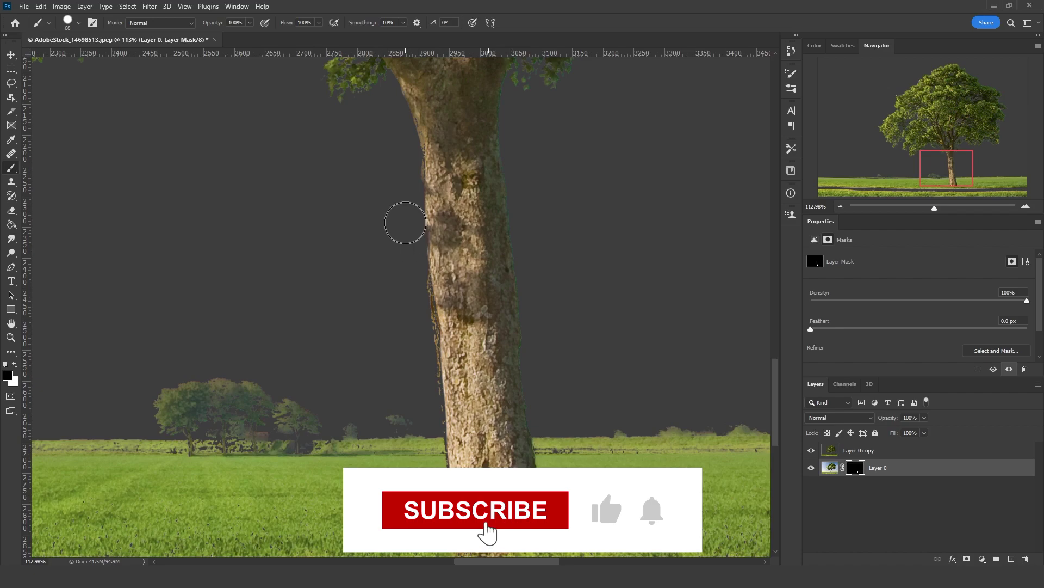
key(x)
scroll(443, 231, down, 3)
scroll(443, 231, down, 4)
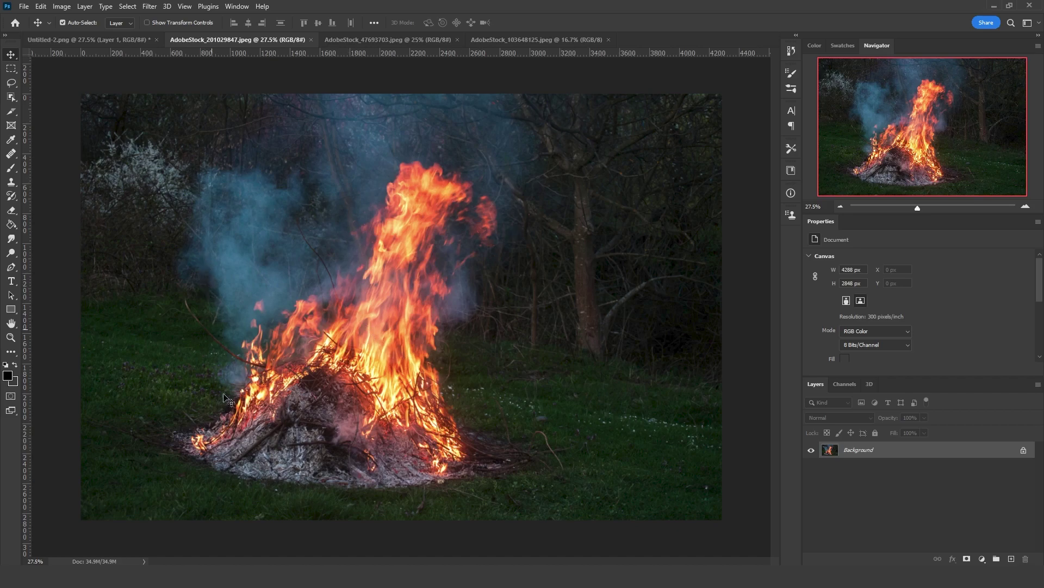
Step: Unlock the fire photo's Background layer, inspect its Red channel, and restore the RGB composite
click(1023, 450)
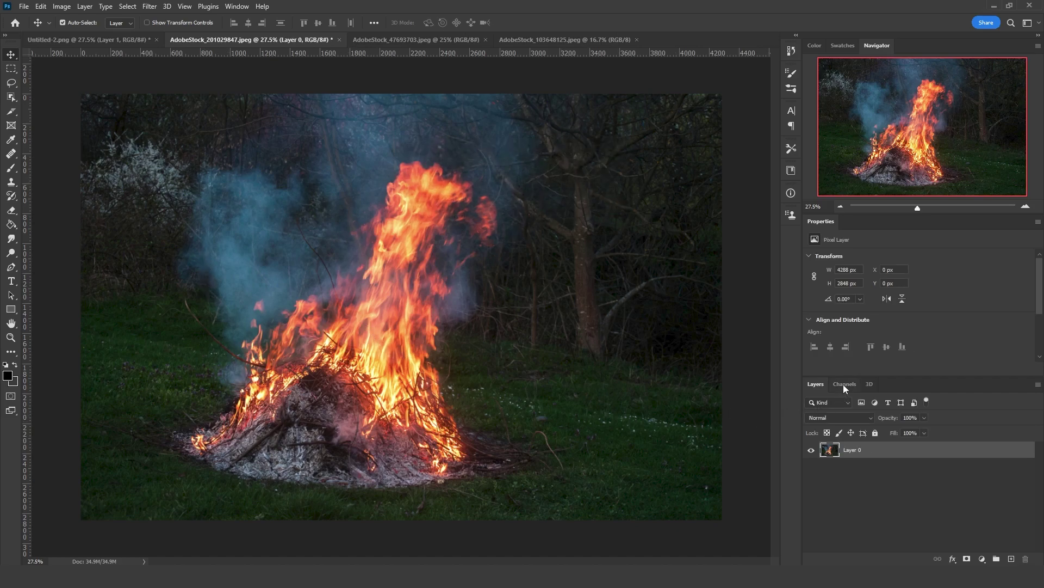
click(844, 384)
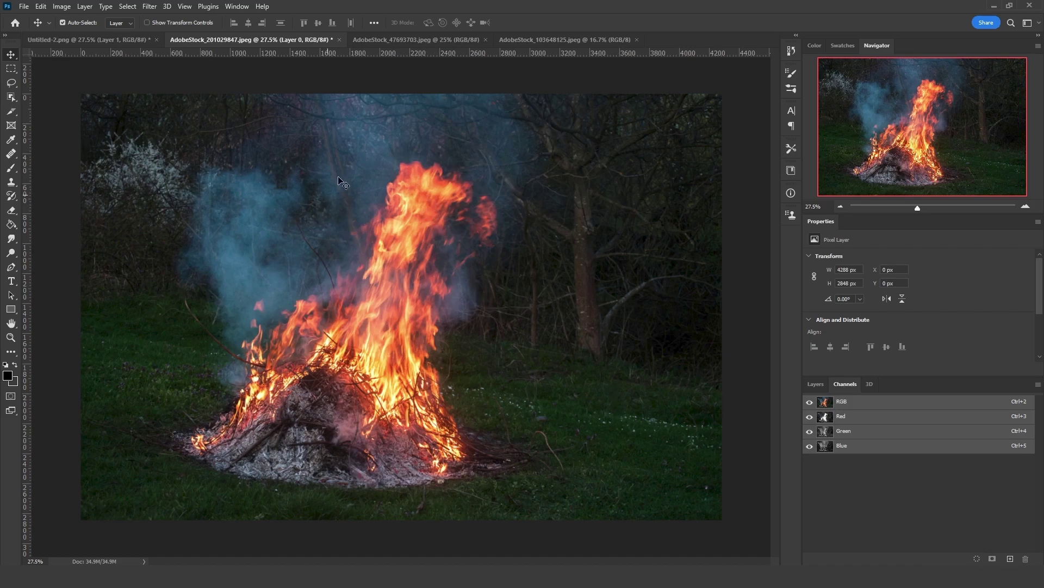
click(841, 417)
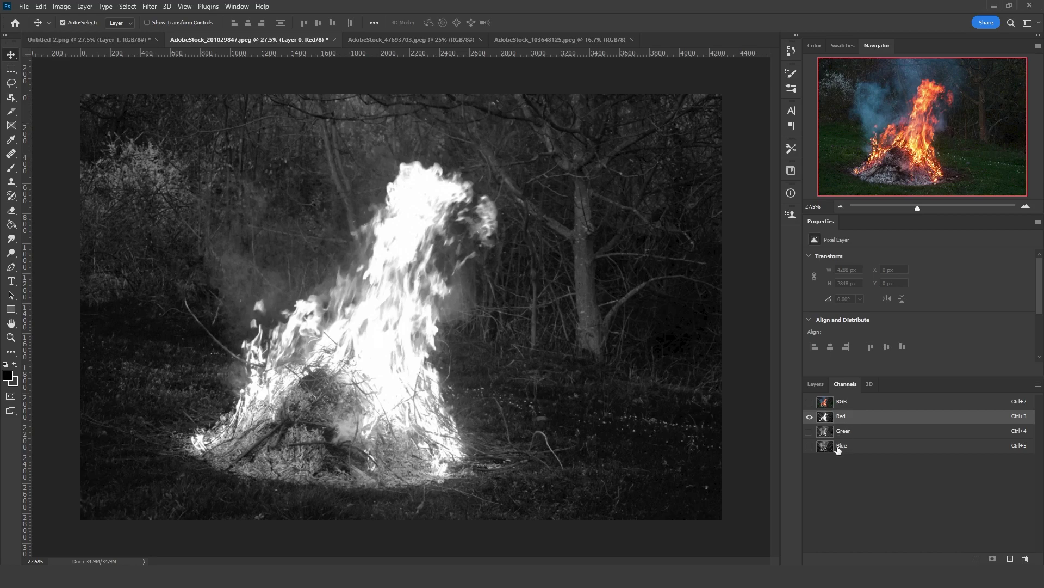
click(842, 406)
click(815, 384)
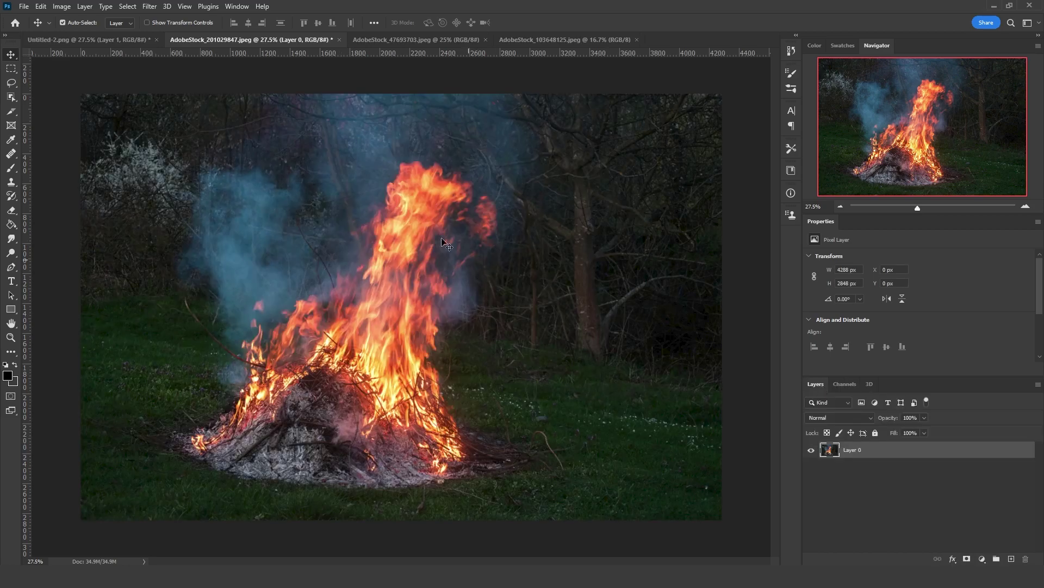
Step: Split the dark limit of This Layer in the fire layer's Blend If Red to 96 / 149 and apply the layer style
double_click(880, 454)
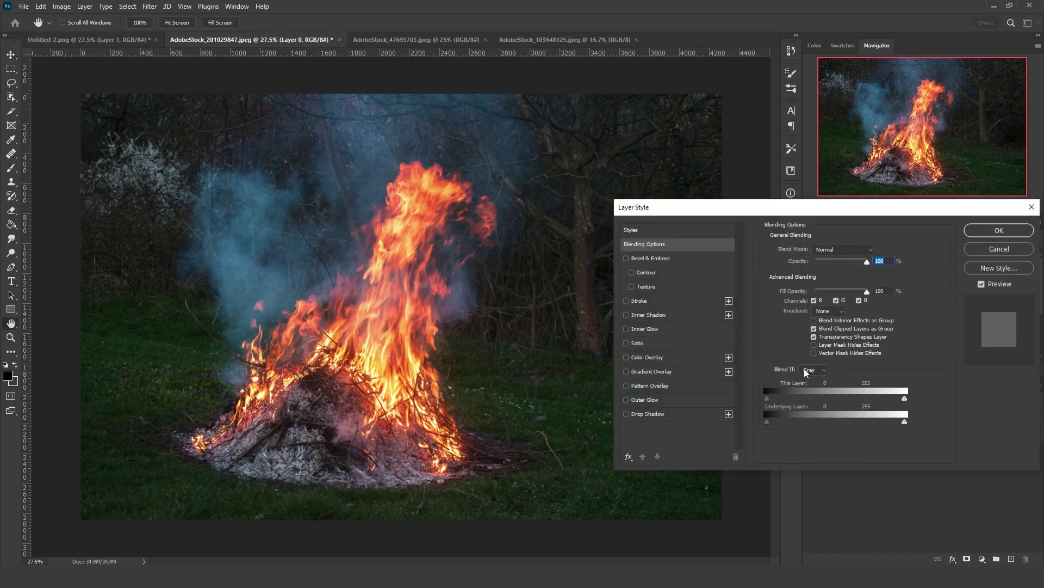
click(805, 382)
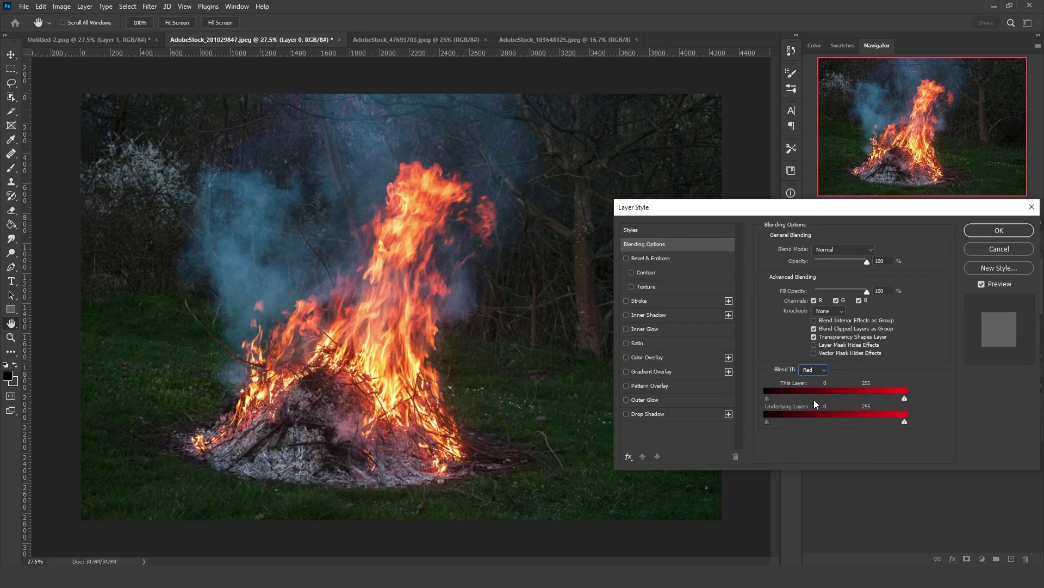
drag(773, 398, 805, 397)
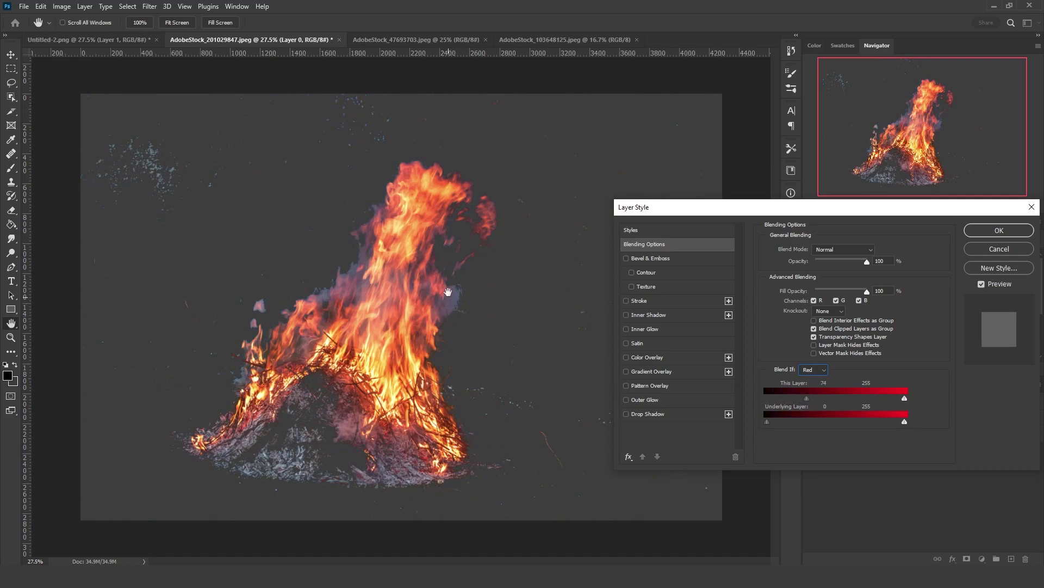
drag(807, 398, 819, 399)
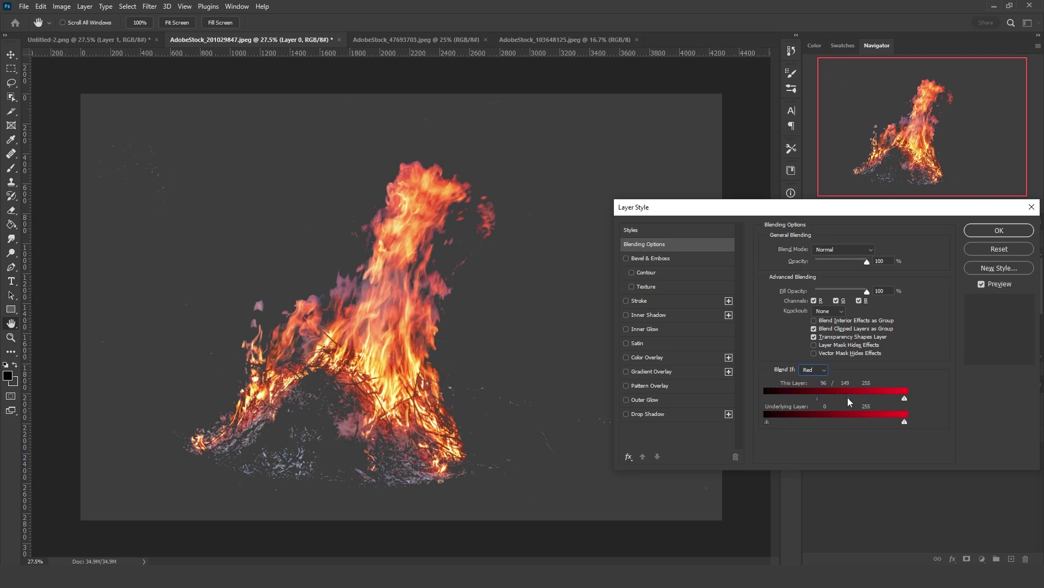
click(988, 234)
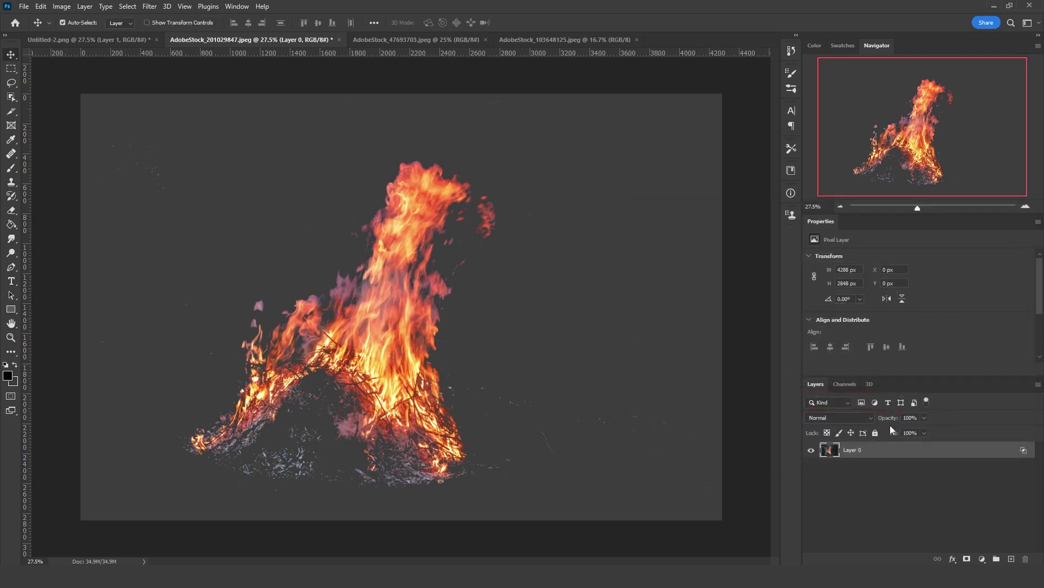
Step: Convert the fire layer to a smart object and rasterize it to make its transparency permanent
right_click(883, 453)
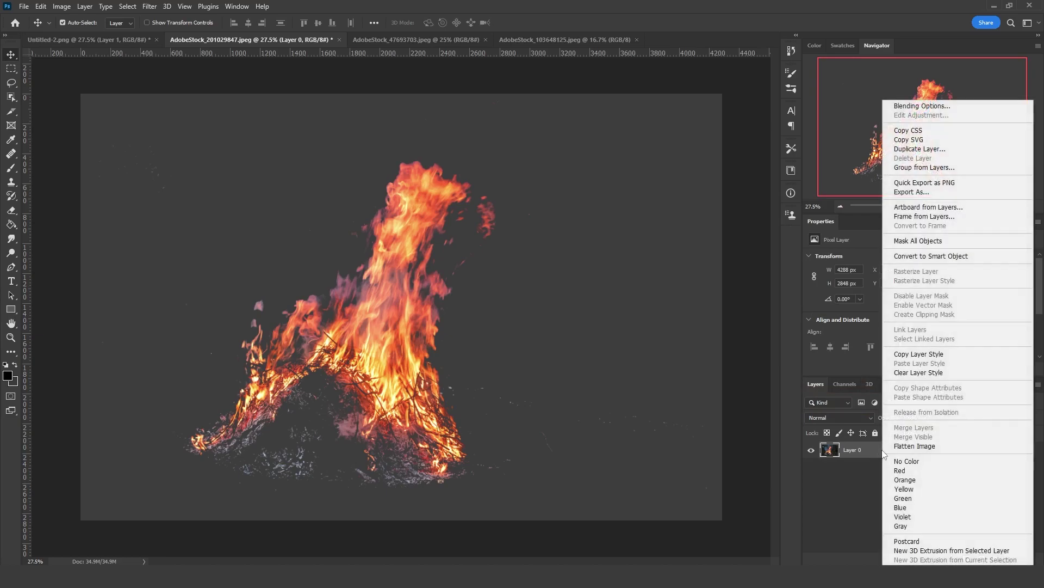
click(923, 256)
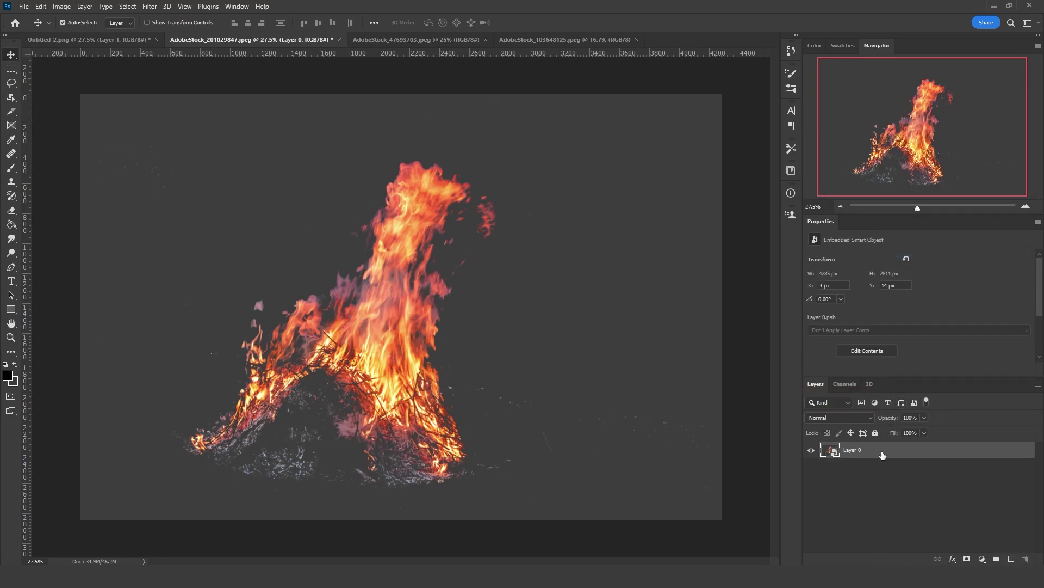
right_click(882, 455)
click(903, 298)
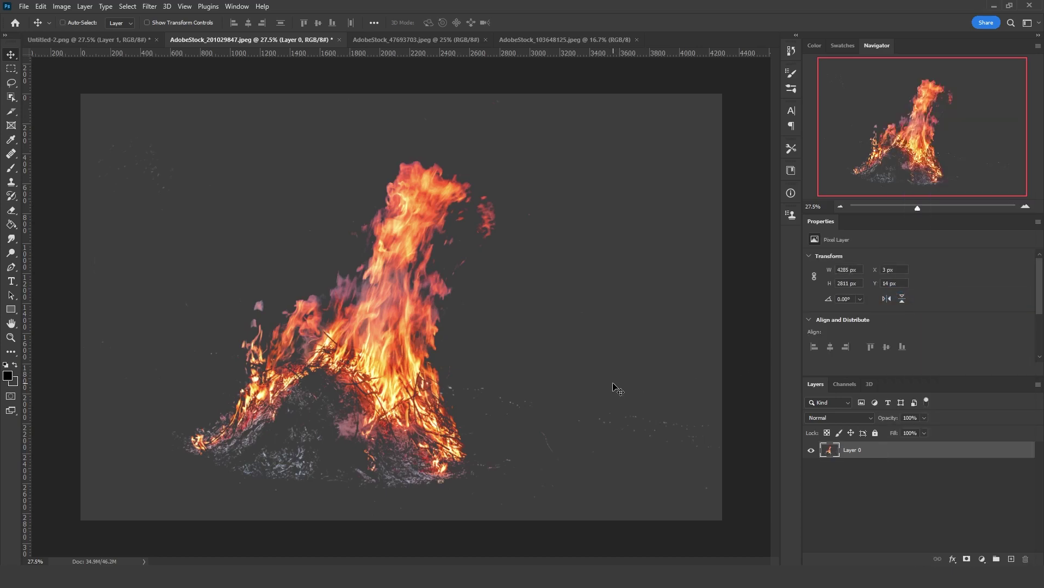
Step: Duplicate the extracted fire layer twice
key(ctrl+j)
key(ctrl+j)
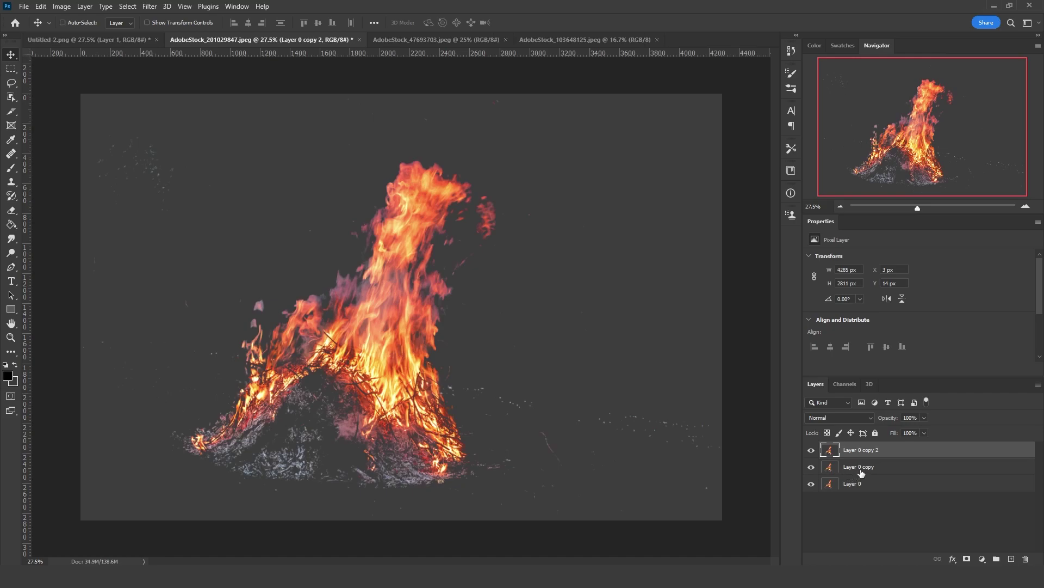
Step: Merge the three stacked fire layers into a single layer
click(861, 468)
shift+click(861, 483)
key(Delete)
Step: Erase the stray background specks around the extracted fire and shift the fire layer slightly
key(e)
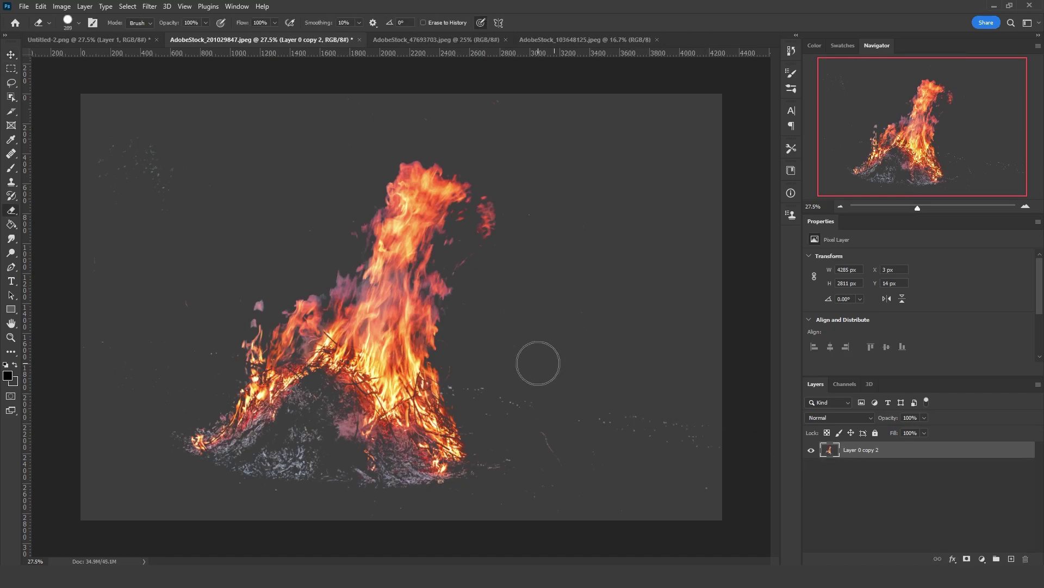
mouse_move(538, 363)
mouse_down()
mouse_move(491, 382)
mouse_move(496, 421)
mouse_move(476, 382)
mouse_move(537, 396)
mouse_move(578, 457)
mouse_move(691, 400)
mouse_move(599, 454)
mouse_move(595, 497)
mouse_up()
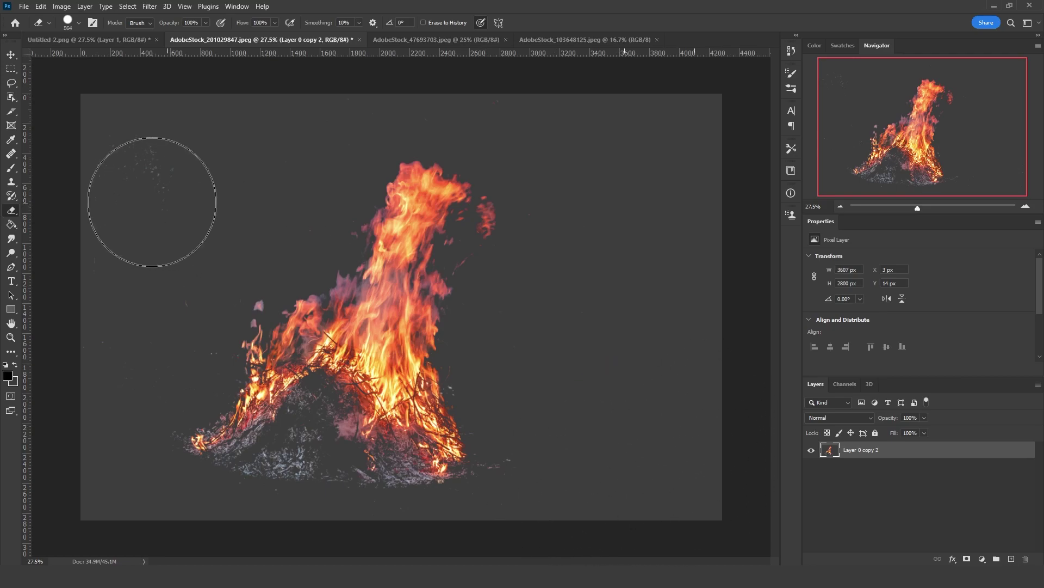
mouse_move(152, 198)
mouse_down()
mouse_move(202, 165)
mouse_move(151, 159)
mouse_up()
alt+right_click(486, 317)
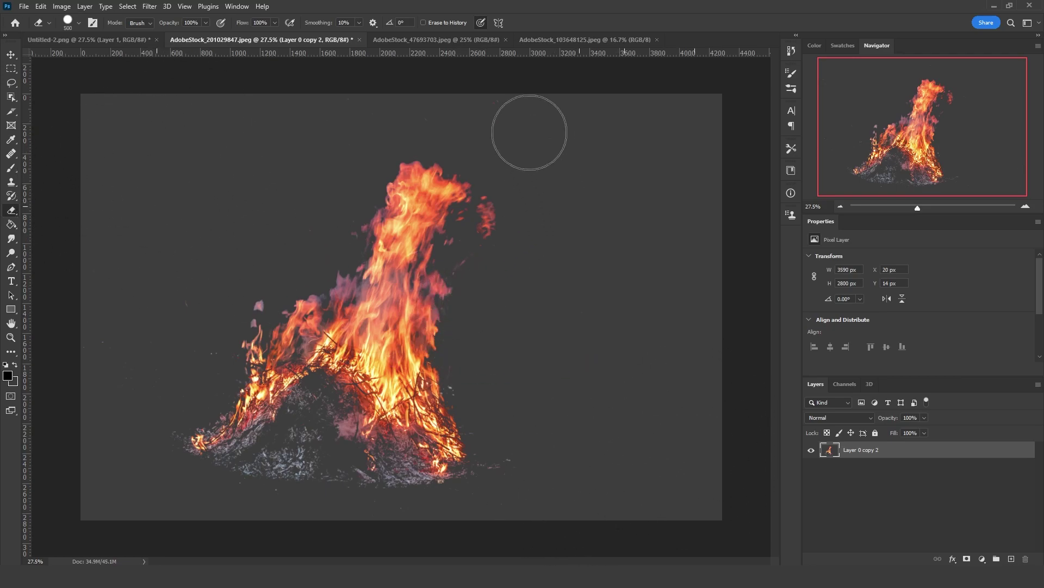
key(v)
mouse_move(393, 345)
mouse_down()
mouse_move(435, 329)
mouse_move(419, 334)
mouse_move(97, 71)
mouse_move(279, 171)
mouse_move(469, 333)
mouse_up()
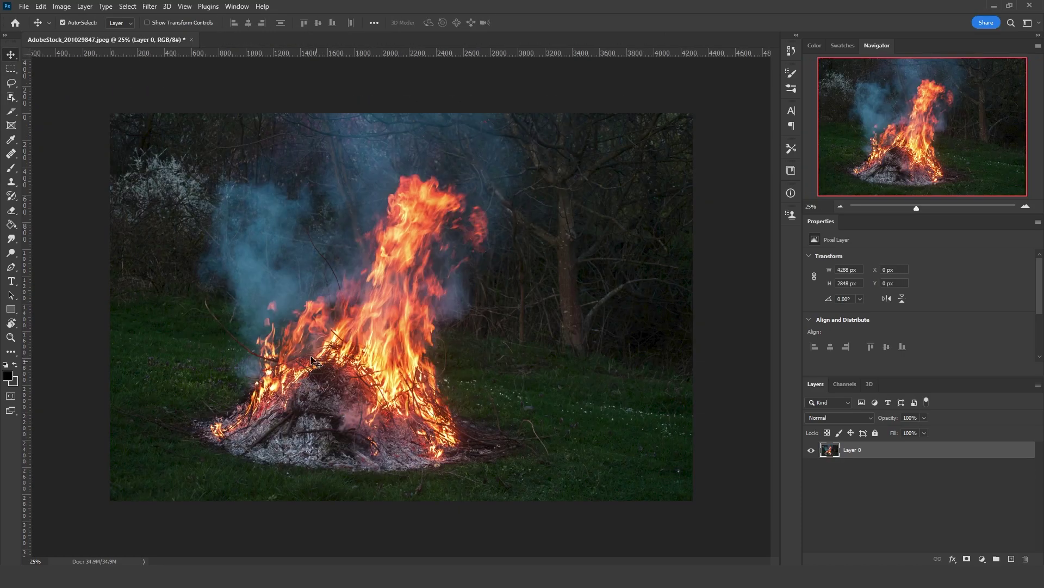
Step: Inspect the Blue channel of the original fire photo for the smoke and restore the RGB composite
click(845, 384)
click(842, 446)
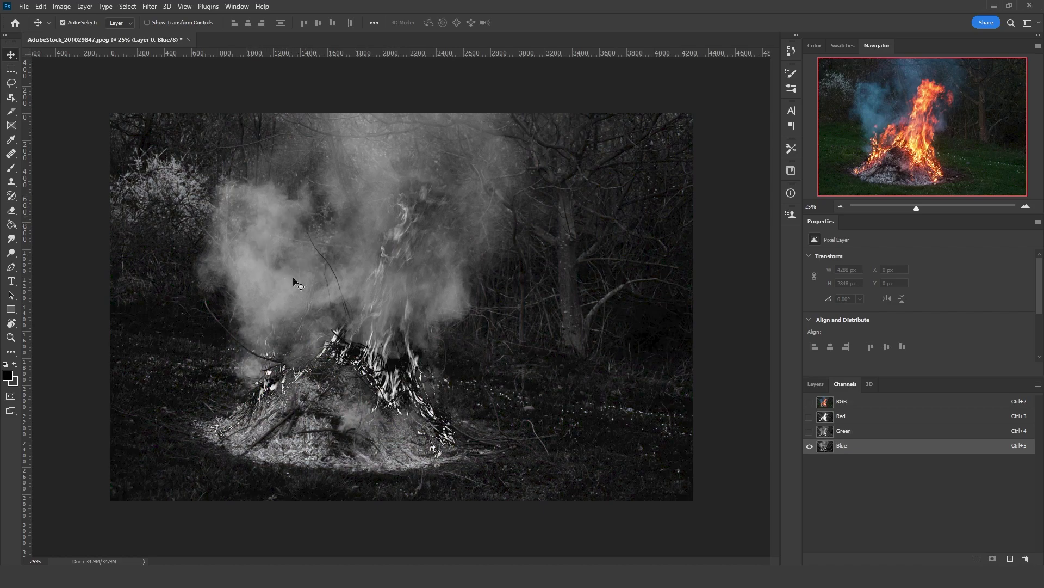
click(857, 406)
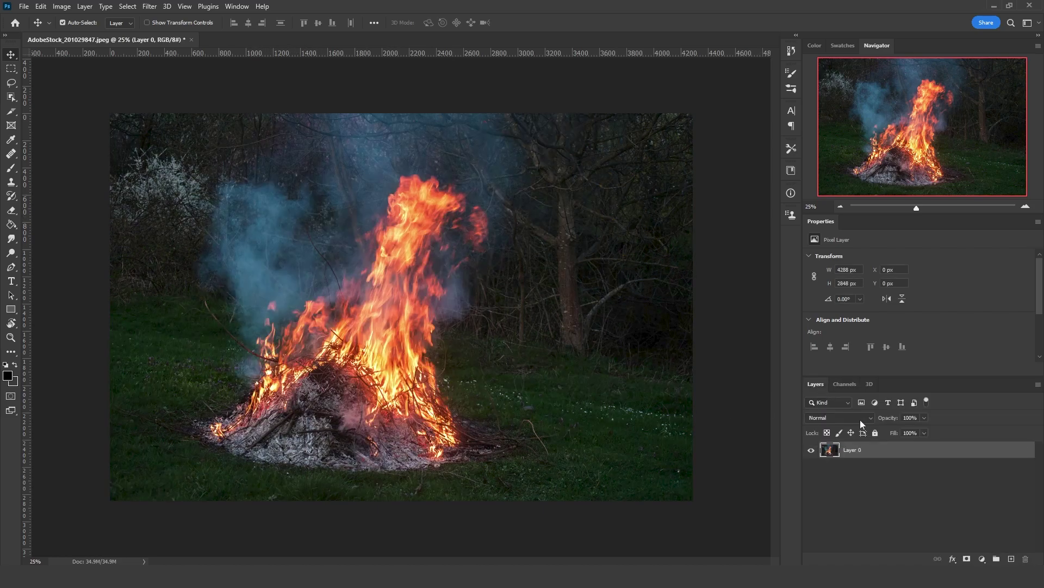
Step: Split the dark limit of This Layer in the fire photo's Blend If Blue to 65 / 164 to isolate the smoke
double_click(893, 447)
click(822, 369)
click(827, 403)
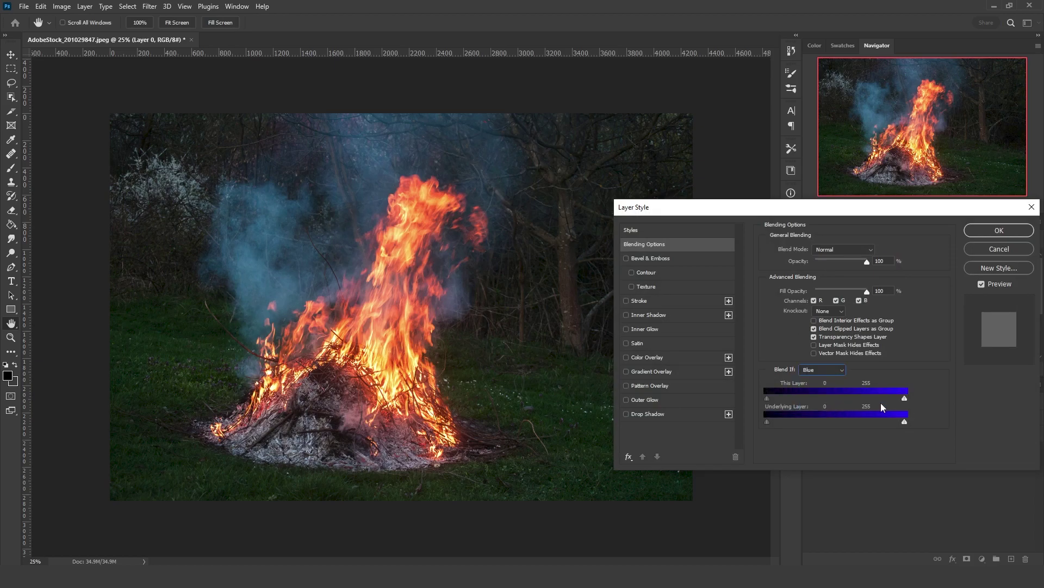
drag(767, 397, 856, 401)
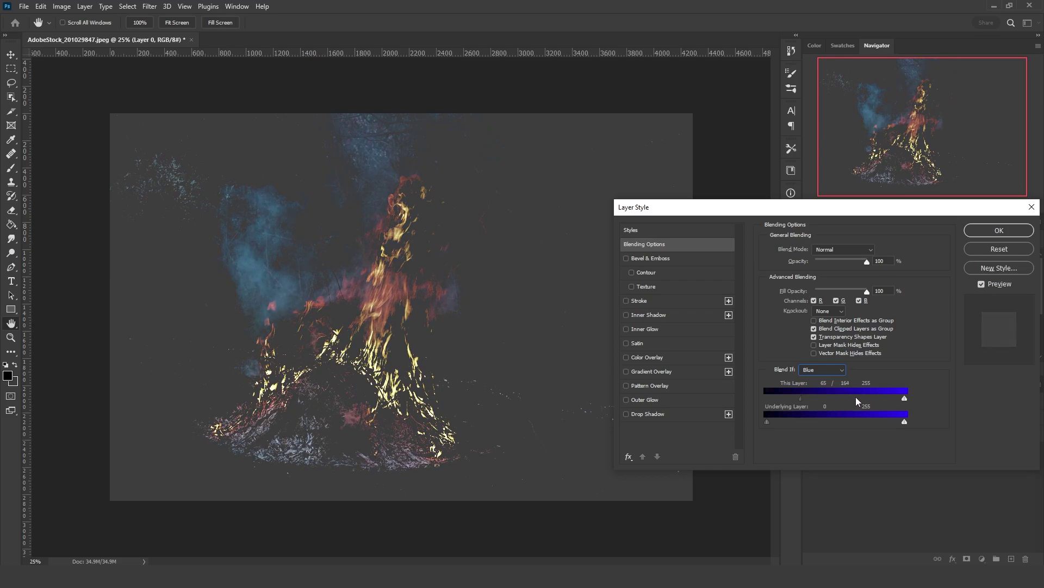
Step: Split the light limit of This Layer in Blend If Red to 118 / 137 to remove the flames, and apply the layer style
click(821, 370)
click(815, 388)
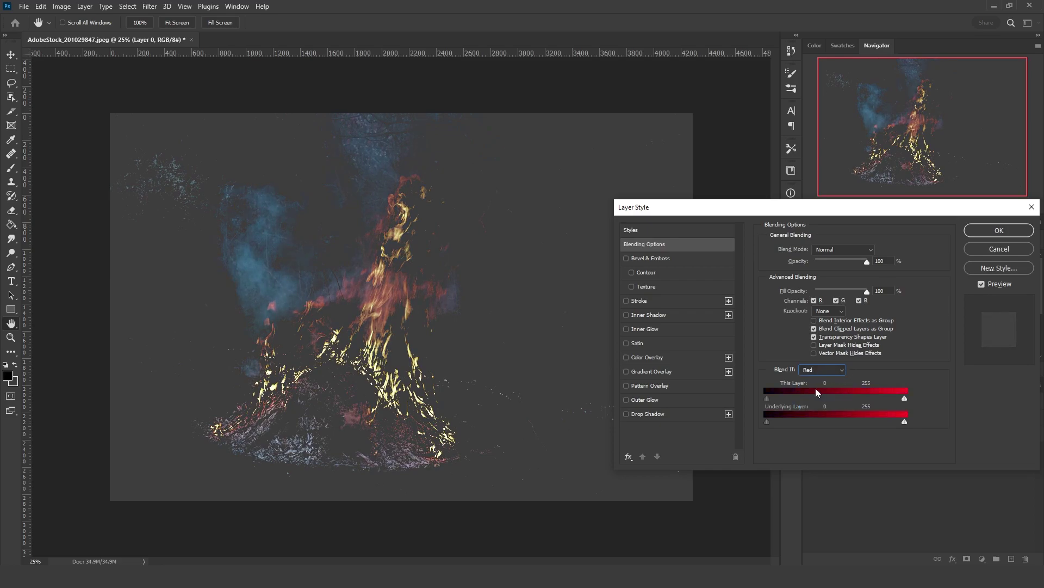
drag(905, 398, 849, 401)
drag(841, 399, 830, 399)
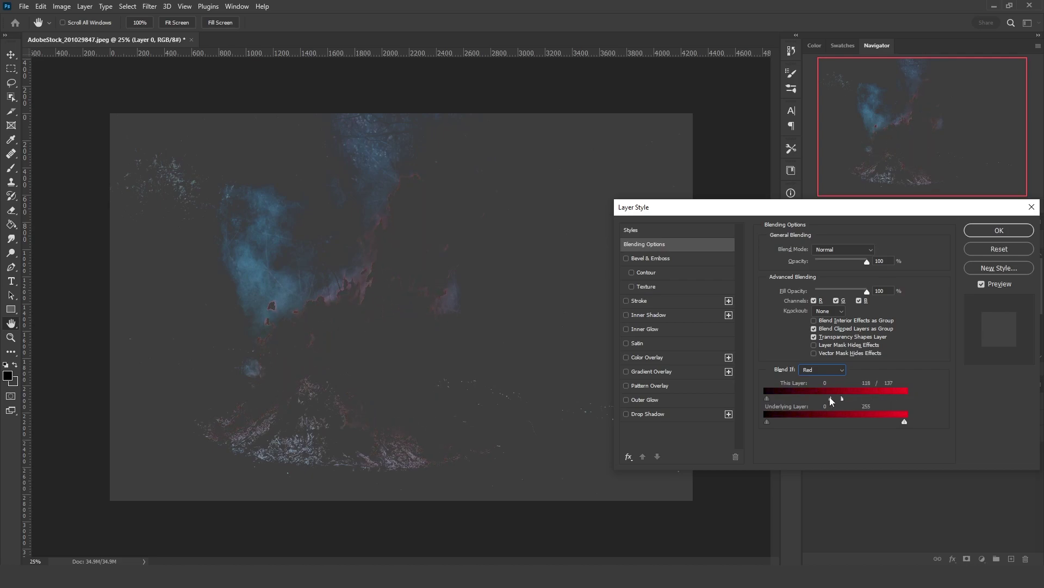
click(1013, 230)
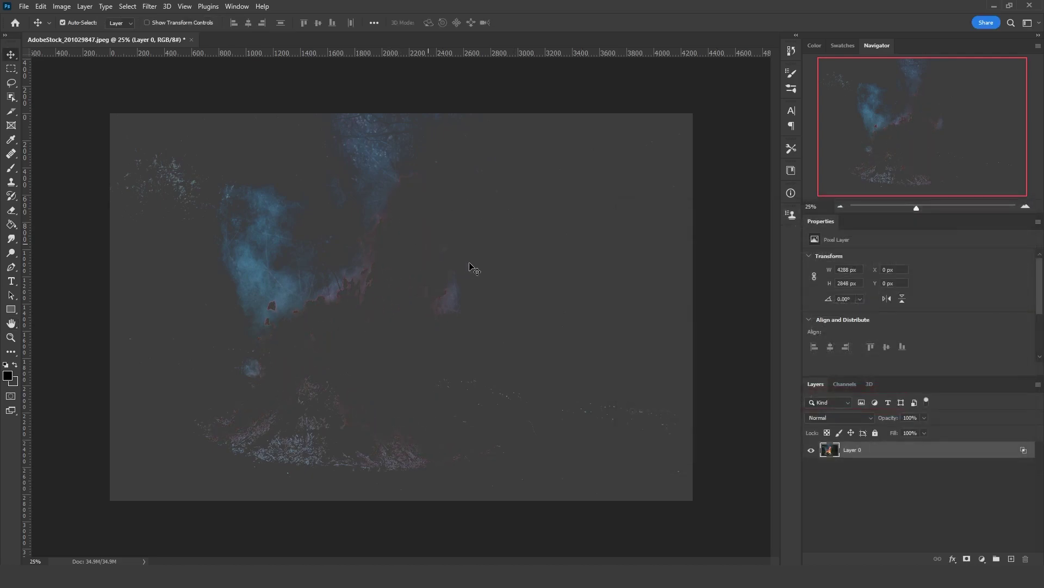
Step: Convert the smoke layer to a smart object, rasterize it, and move the extracted smoke across the canvas
right_click(860, 453)
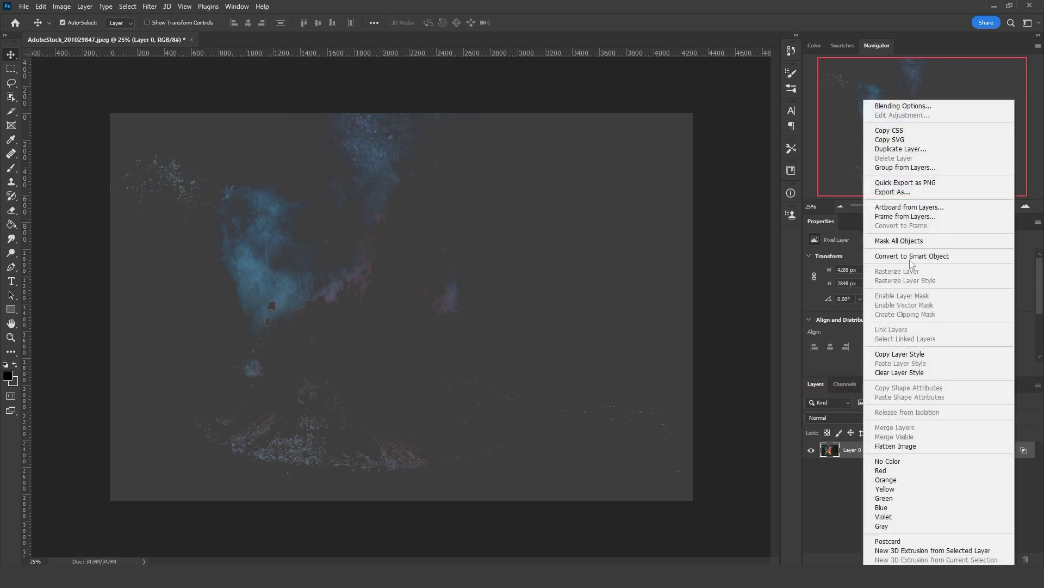
click(911, 260)
right_click(878, 449)
click(912, 295)
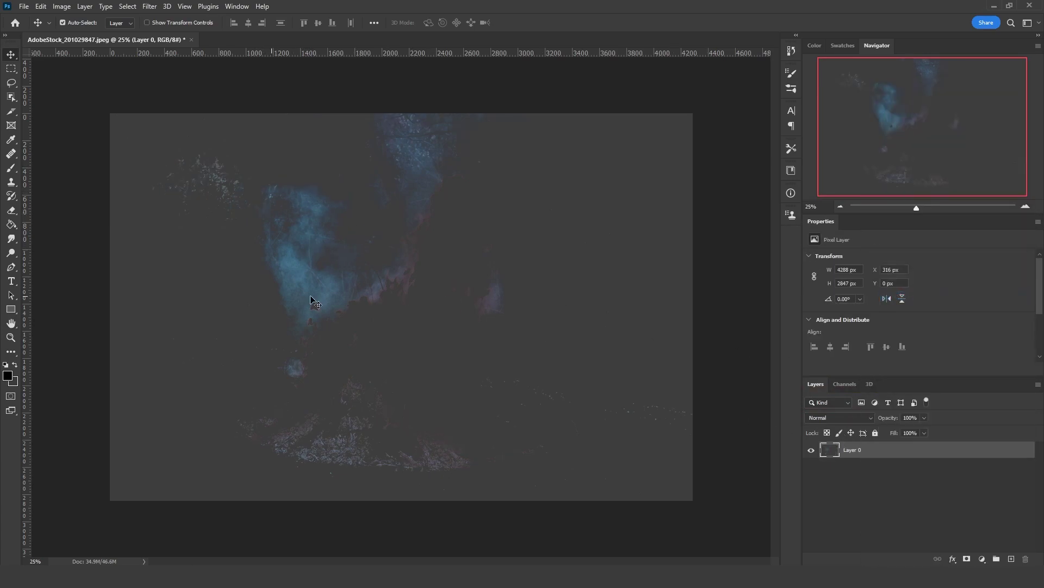
drag(313, 293, 336, 293)
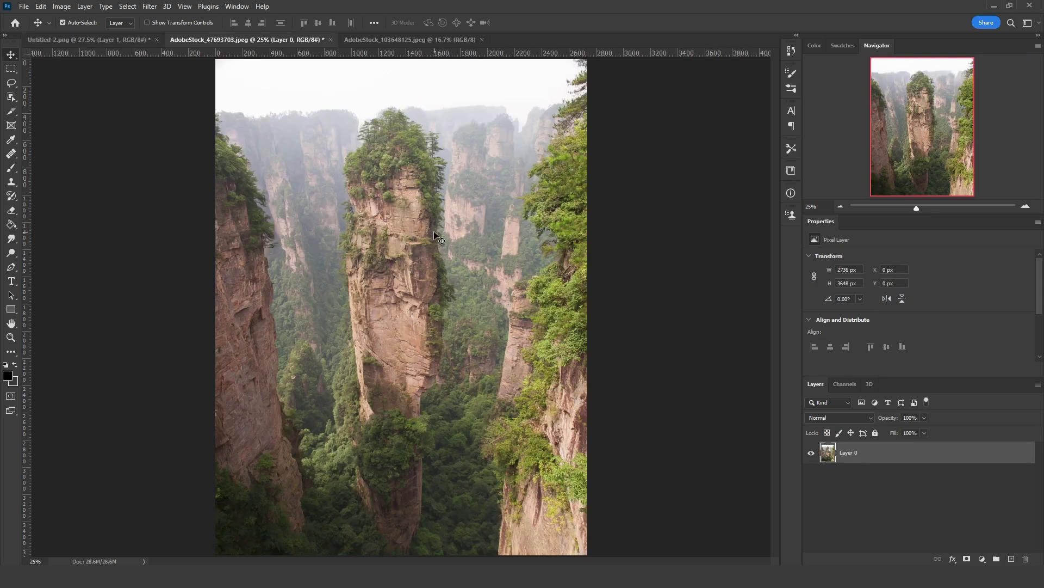
Step: Review the helicopter composite, return to the cliff photo, duplicate its layer and hide the original
click(112, 42)
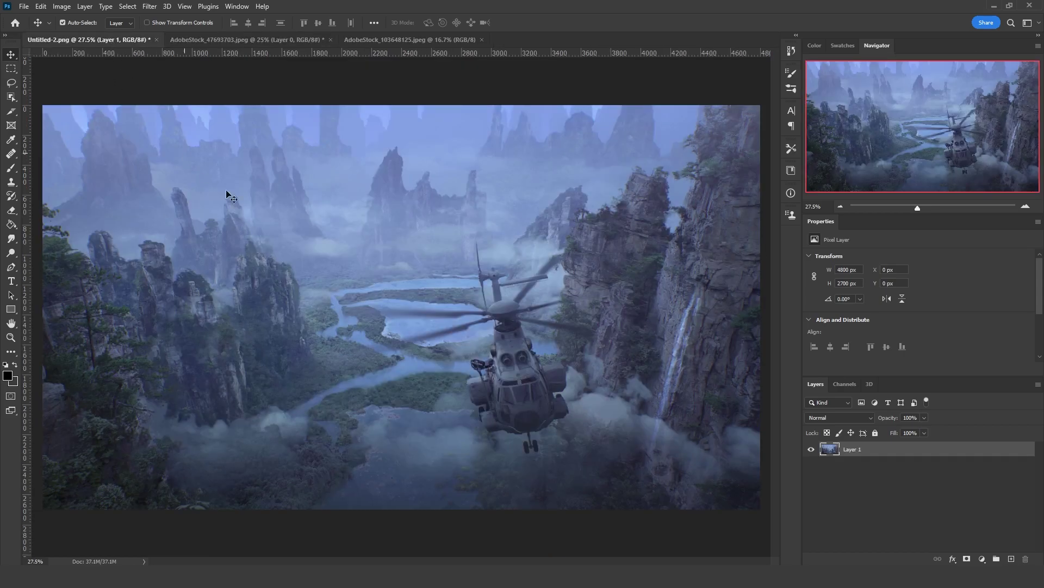
click(256, 40)
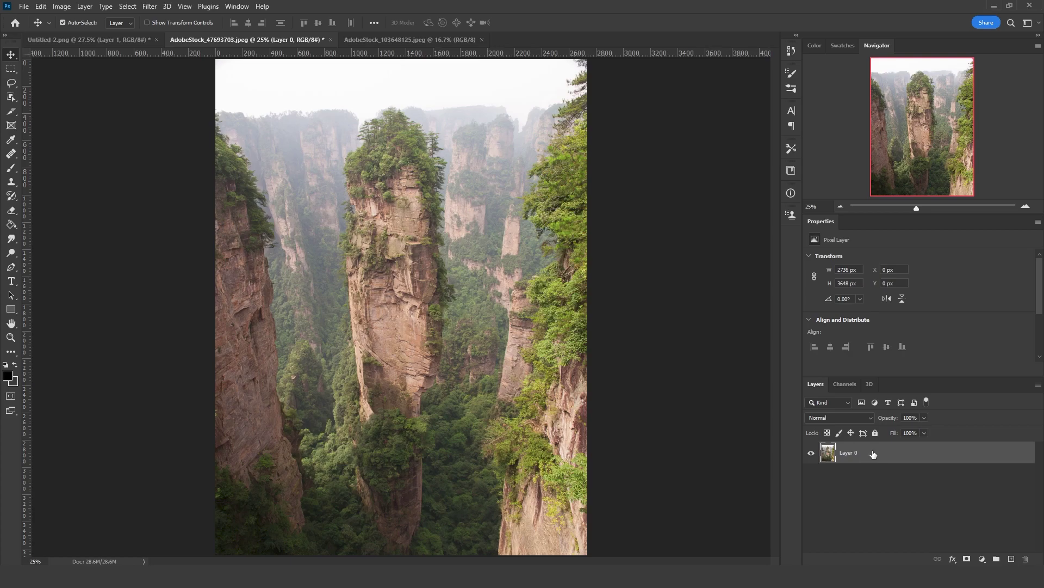
key(ctrl+j)
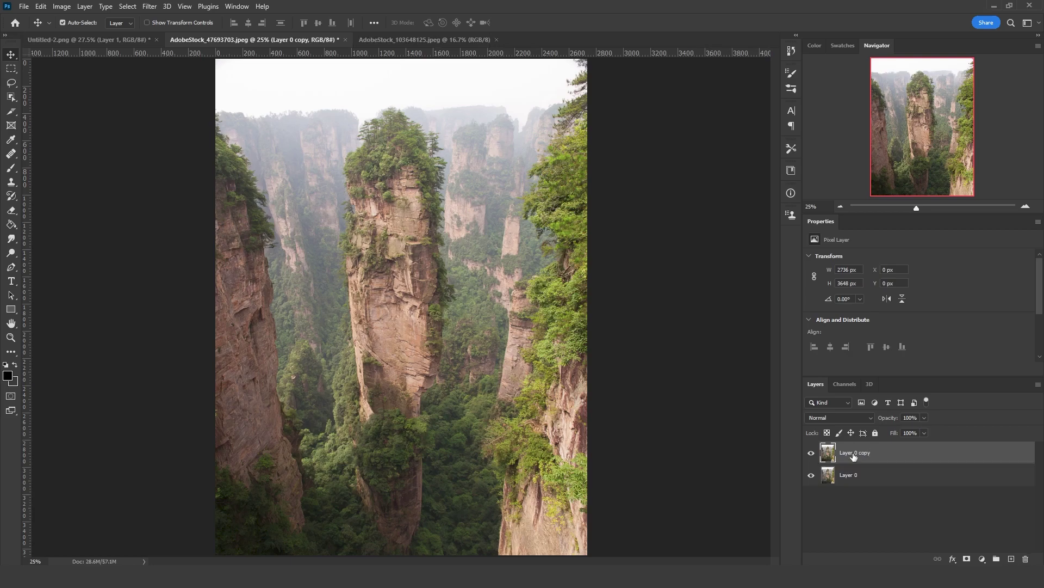
click(812, 475)
Step: Inspect the cliff photo's Blue channel, restore the RGB composite and return to the layers
click(843, 385)
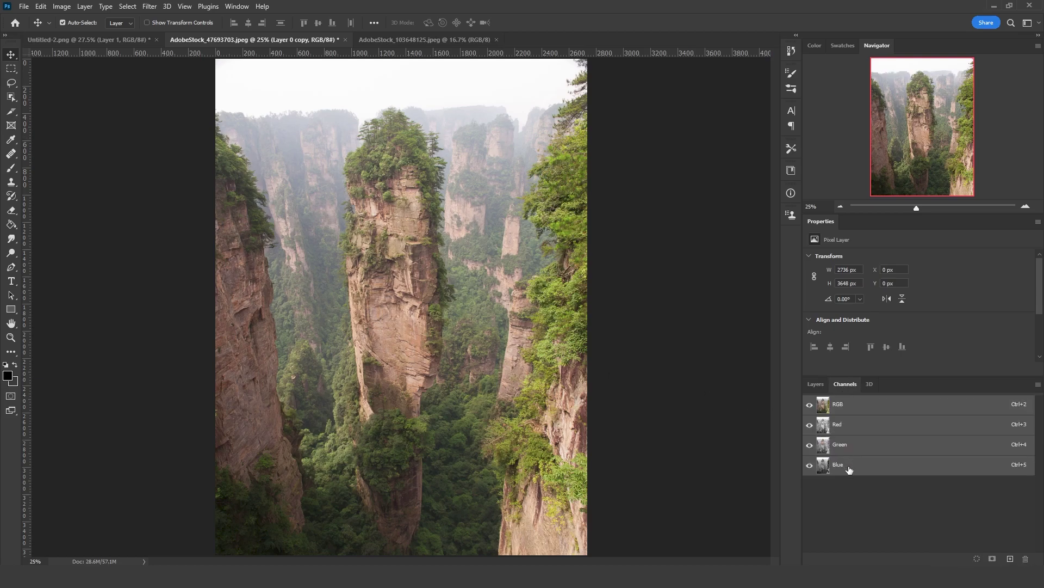
click(847, 466)
click(846, 405)
click(815, 384)
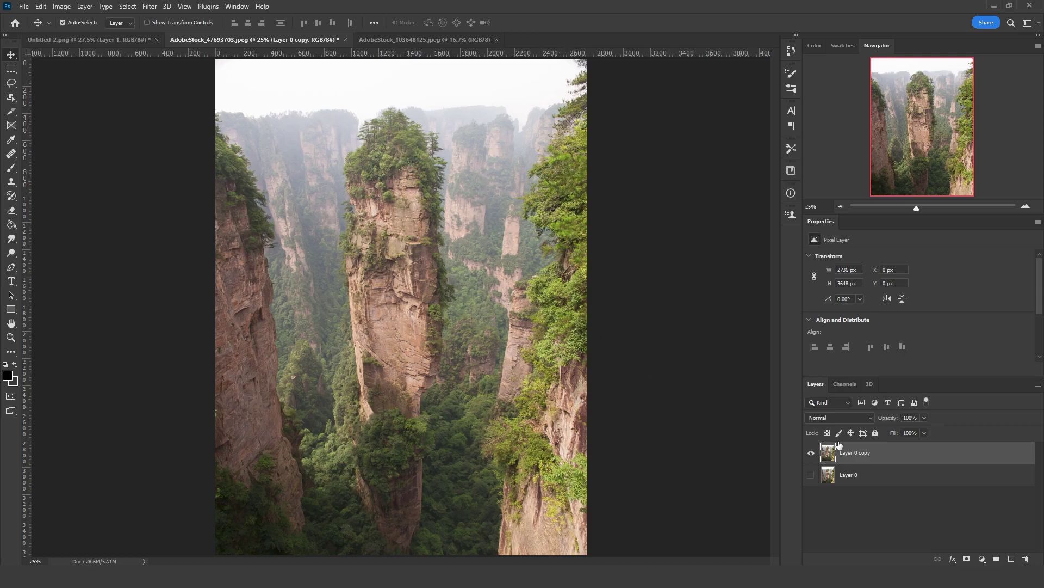
Step: Split the light limit of This Layer in the cliff copy's Blend If Blue to 87 / 142 and apply the layer style
double_click(893, 456)
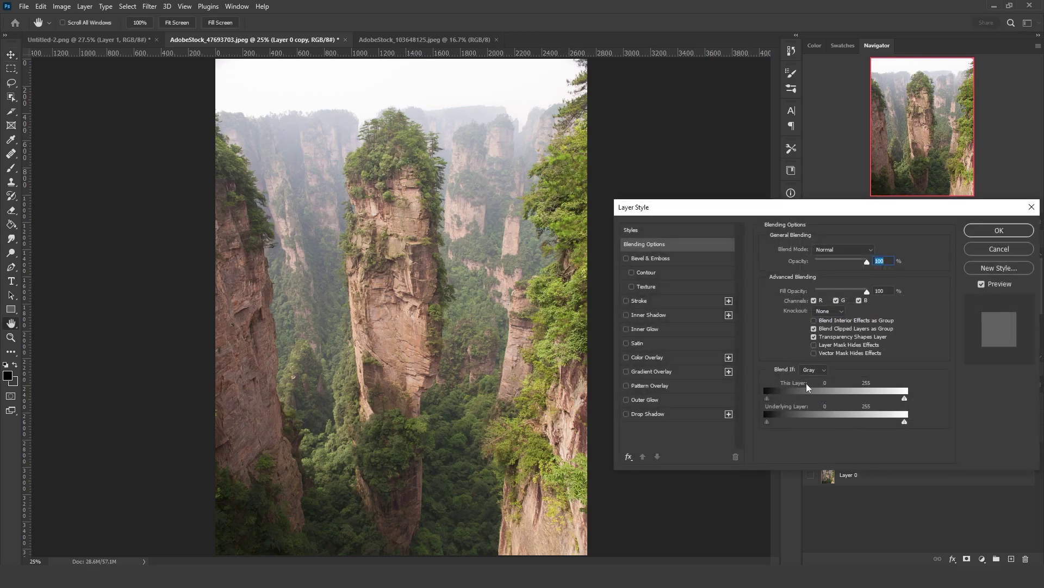
click(815, 369)
click(816, 403)
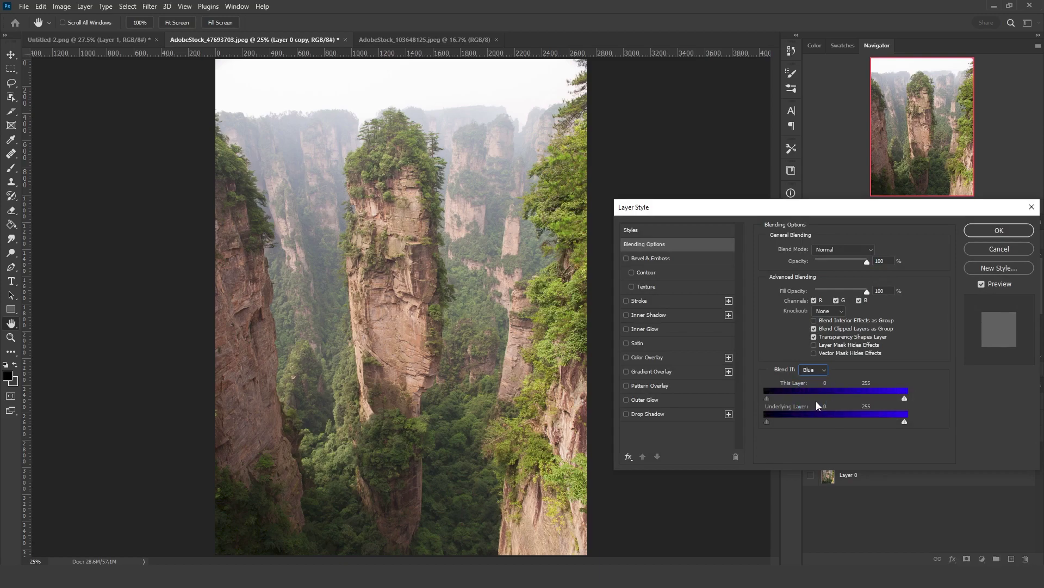
drag(904, 398, 839, 399)
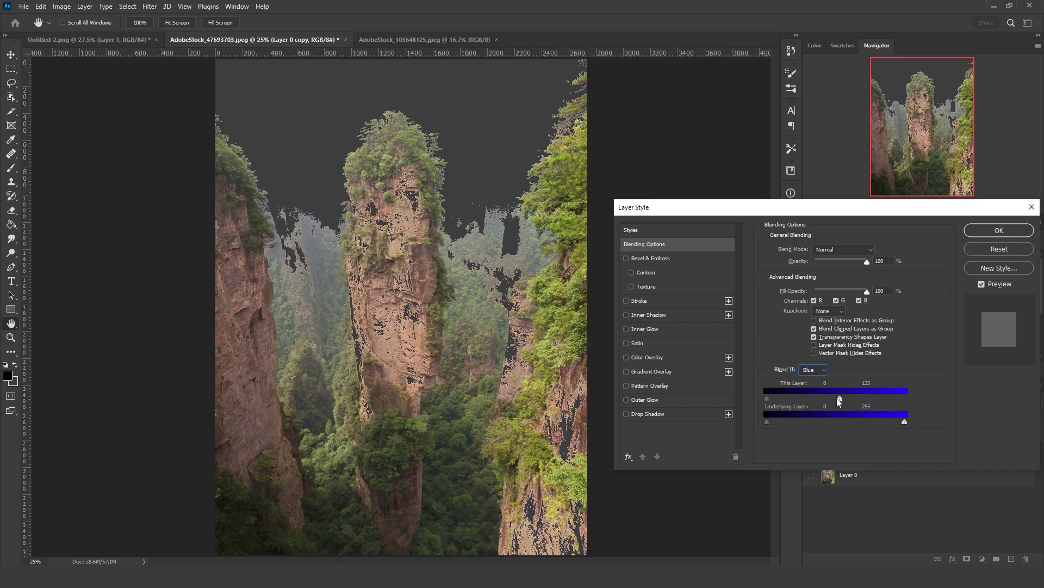
drag(837, 397, 821, 396)
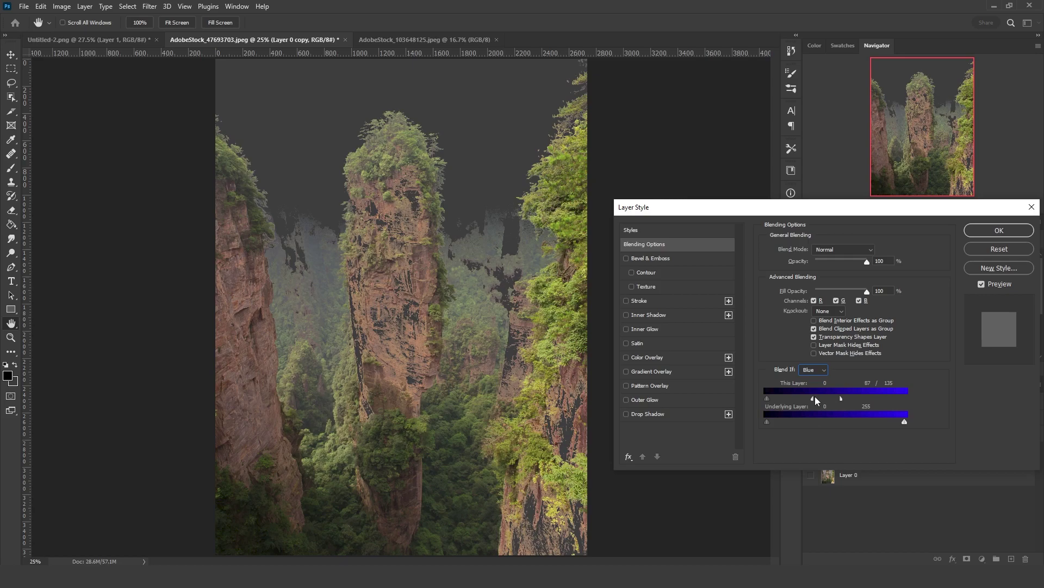
drag(842, 396, 843, 401)
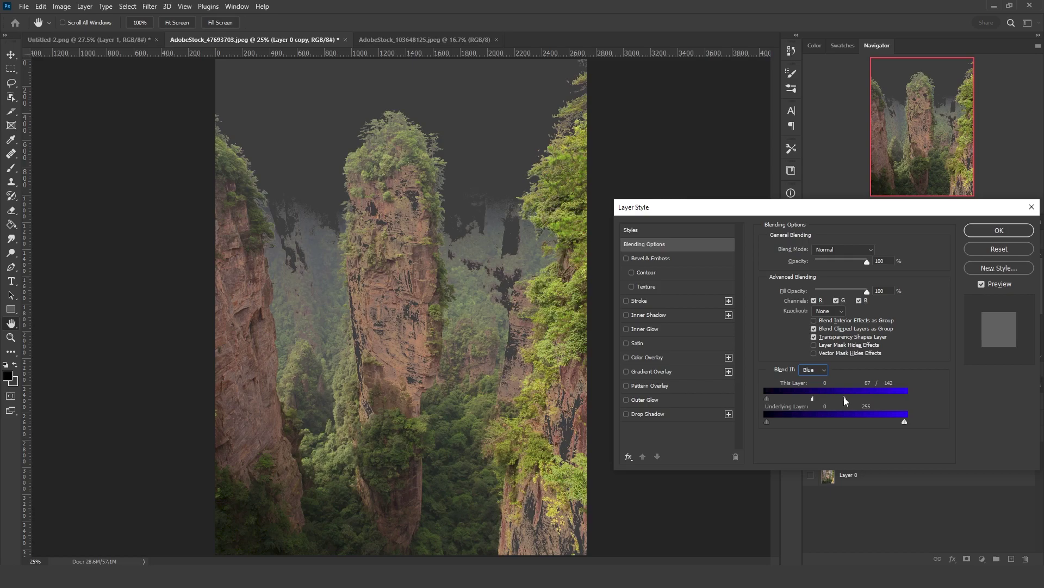
key(Return)
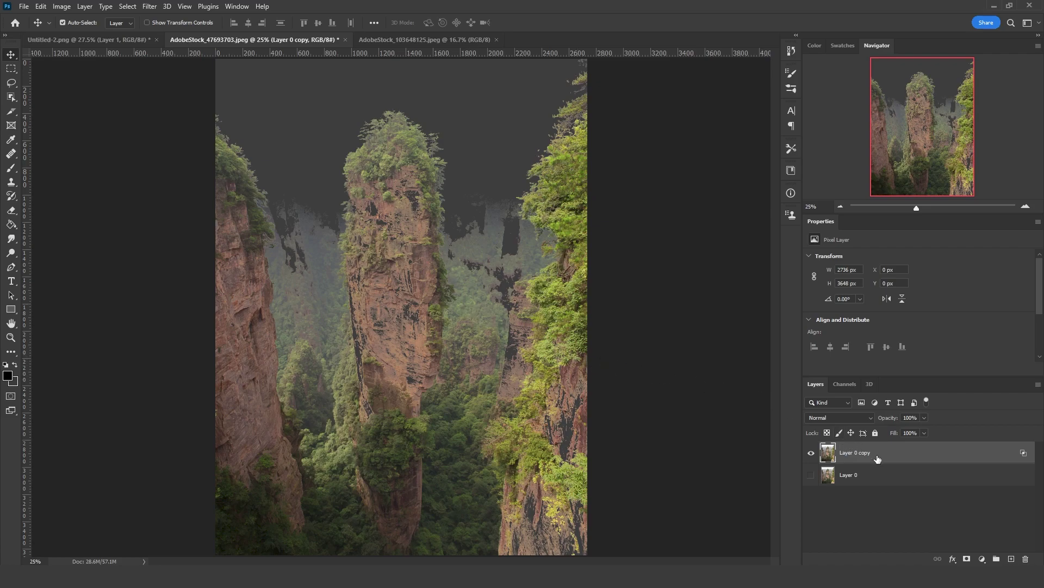
Step: Duplicate the blended cliff layer and split the duplicate's Blend If Blue light limit for This Layer to 61 / 80
key(ctrl+j)
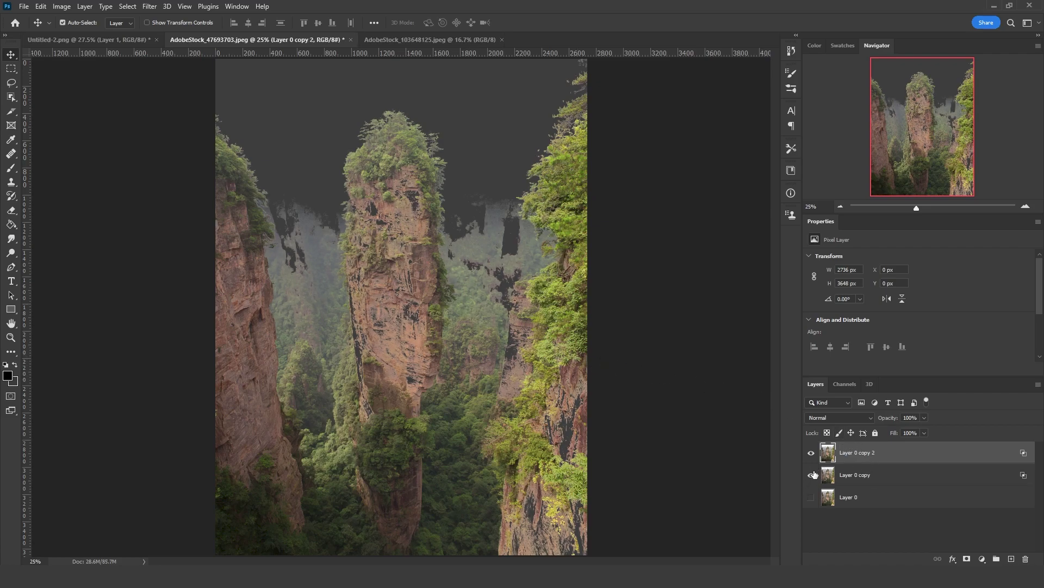
double_click(902, 455)
drag(834, 398, 811, 398)
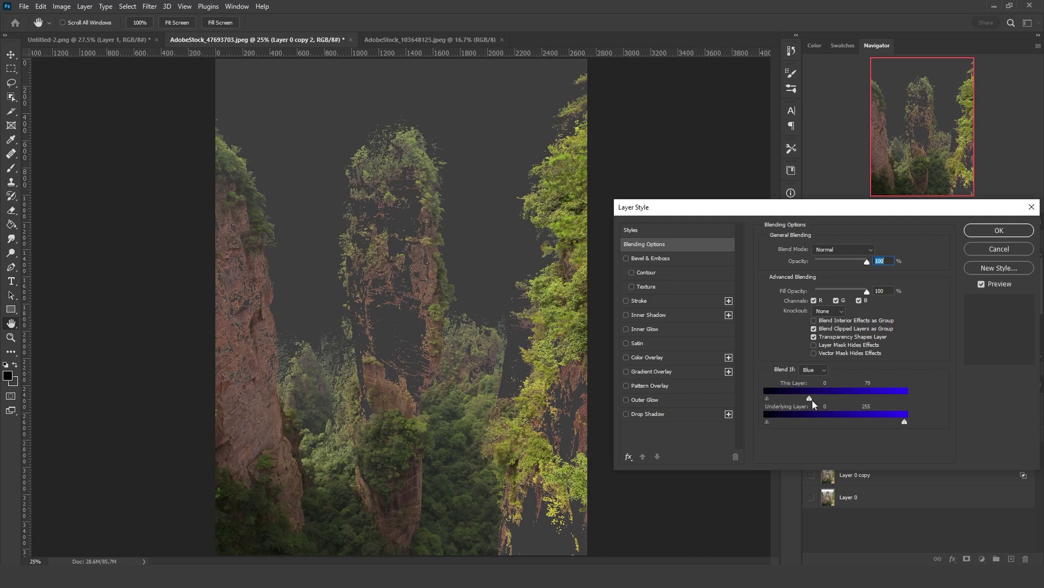
alt+drag(807, 398, 802, 399)
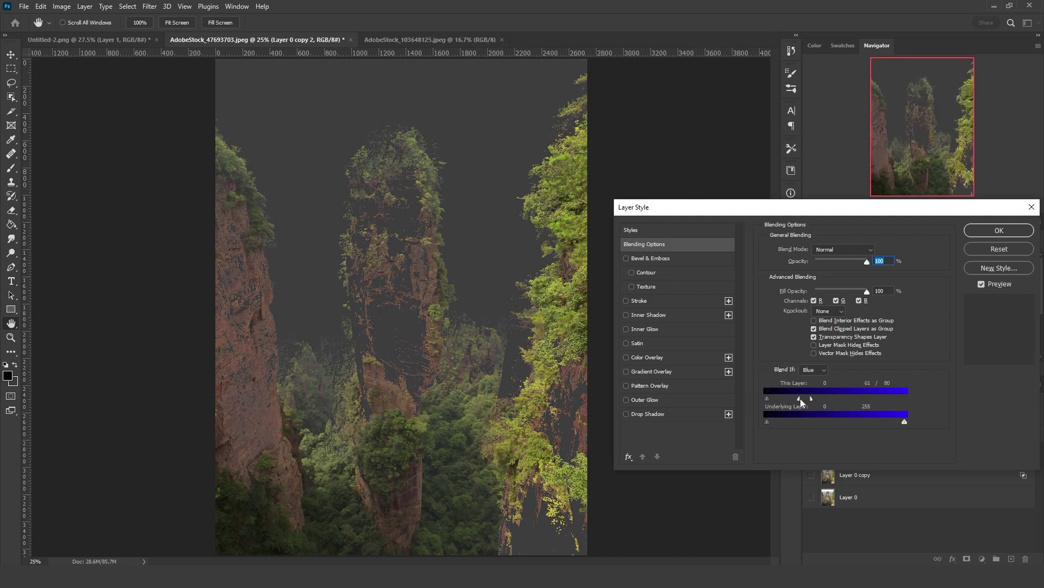
click(971, 233)
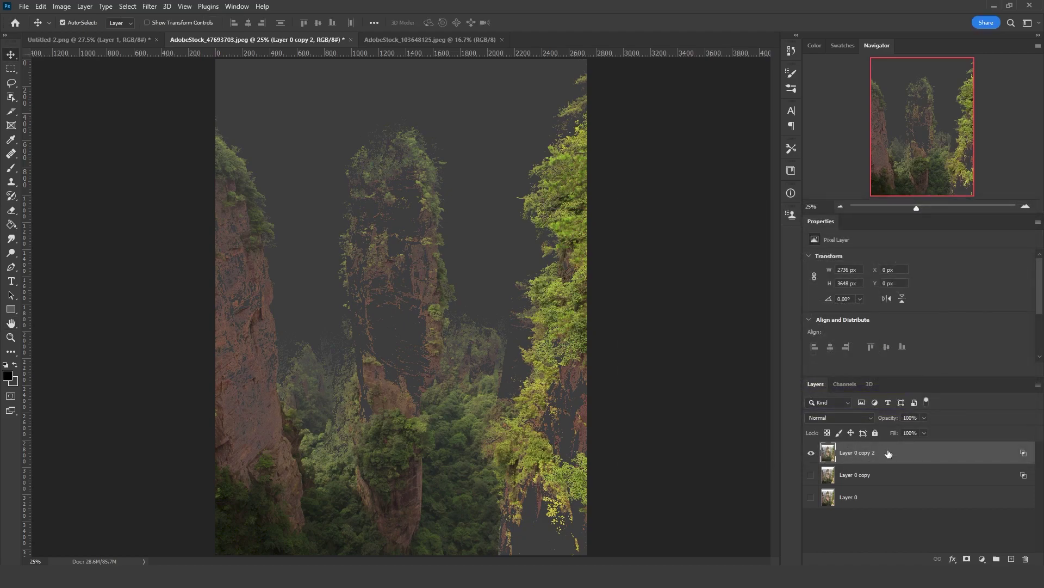
Step: Convert Layer 0 copy 2 to a smart object and rasterize it to make its transparency permanent
right_click(889, 453)
click(928, 255)
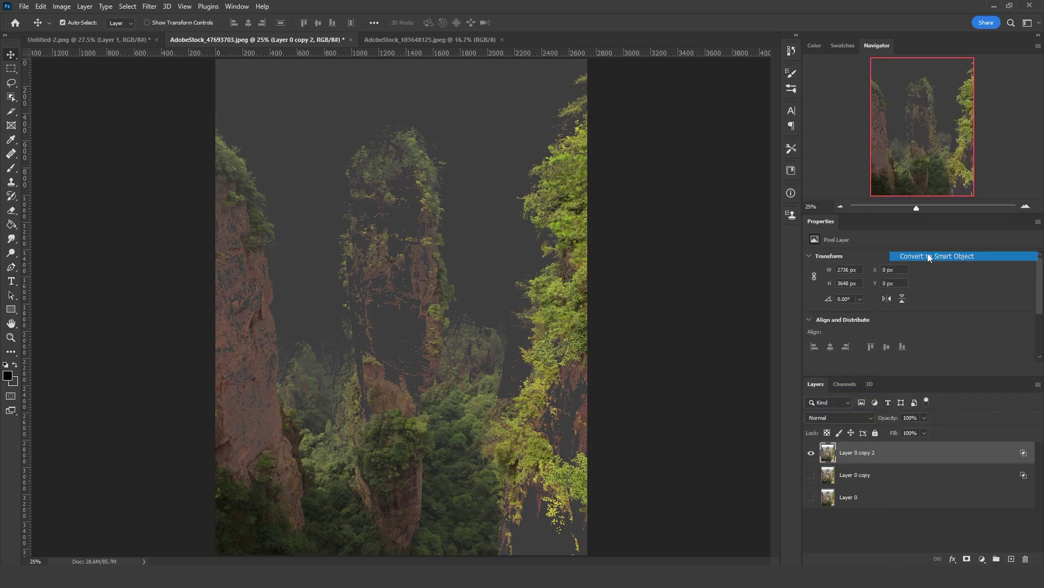
right_click(886, 454)
click(924, 296)
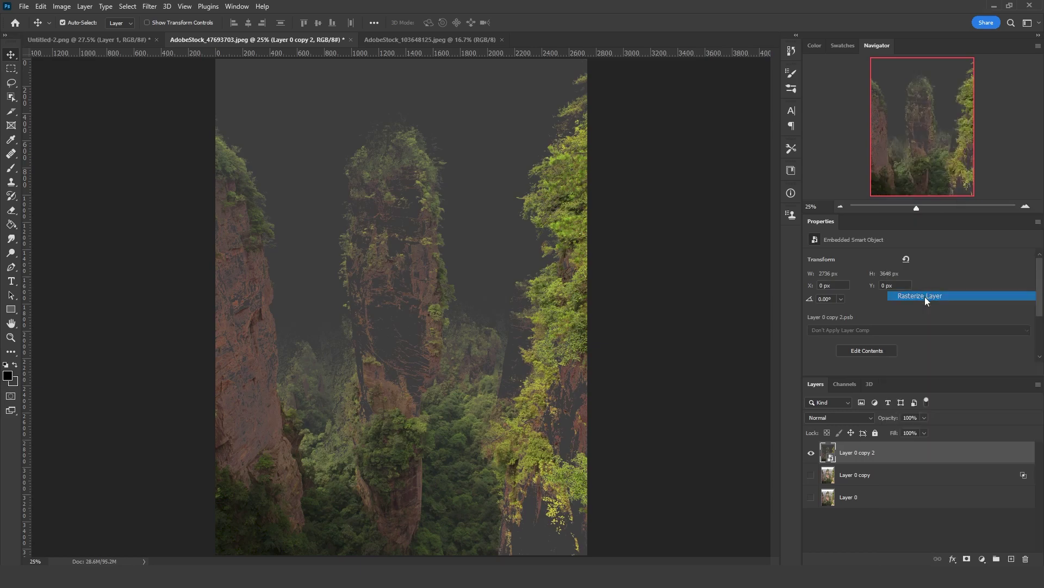
Step: Show only Layer 0 copy, convert it to a smart object and rasterize it
click(865, 475)
alt+click(811, 475)
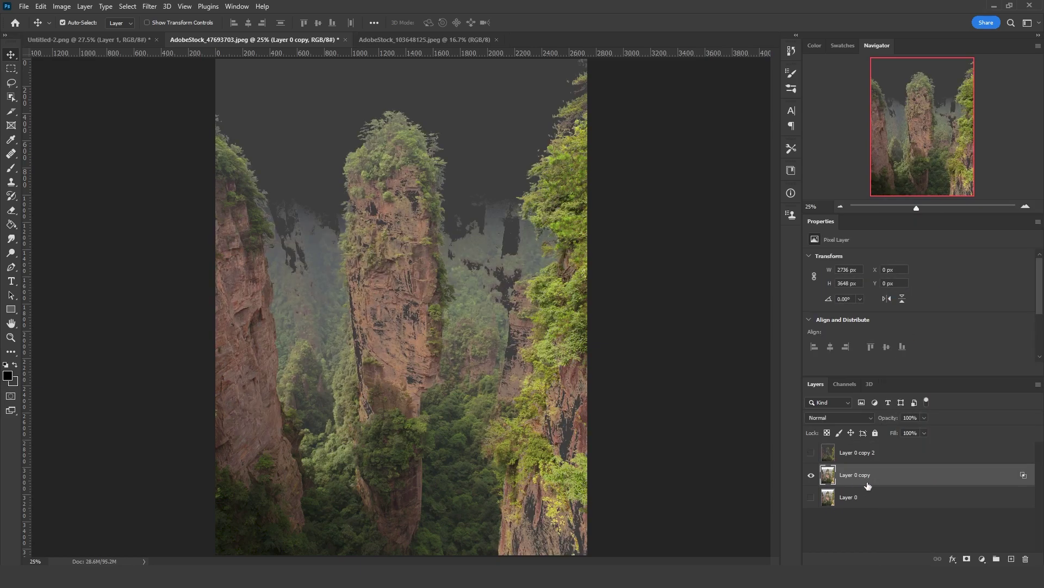
right_click(881, 475)
click(925, 167)
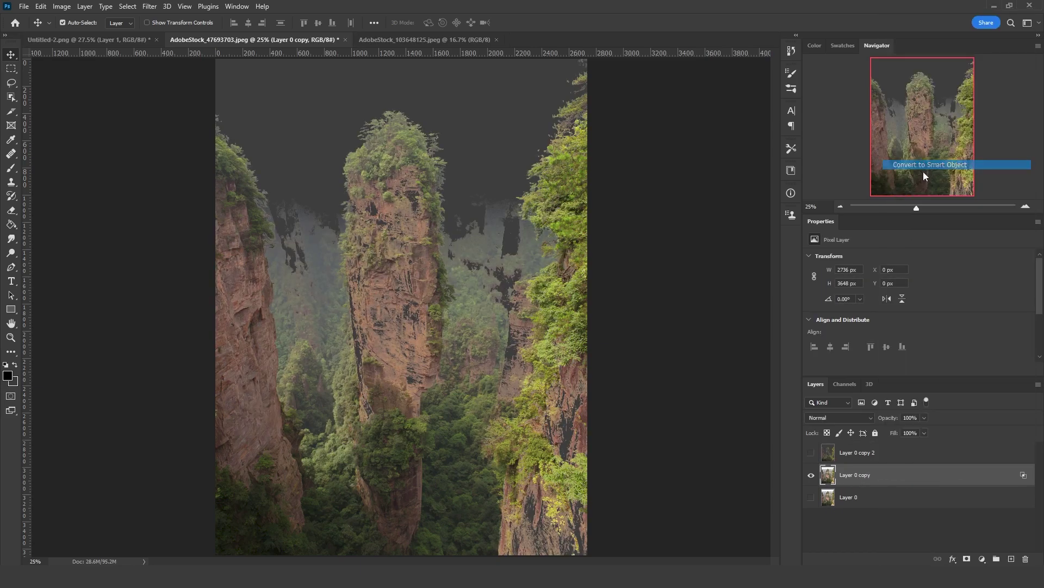
right_click(858, 476)
Step: Duplicate Layer 0 copy and merge it with its duplicate, and make Layer 0 copy 2 visible and active
click(858, 477)
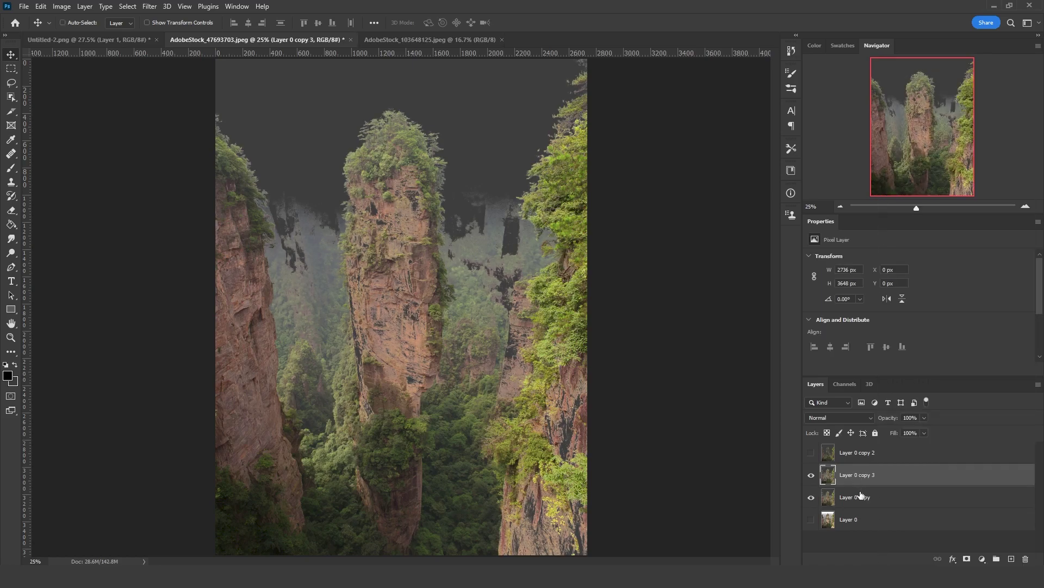
ctrl+click(859, 501)
key(ctrl+e)
click(811, 452)
click(860, 456)
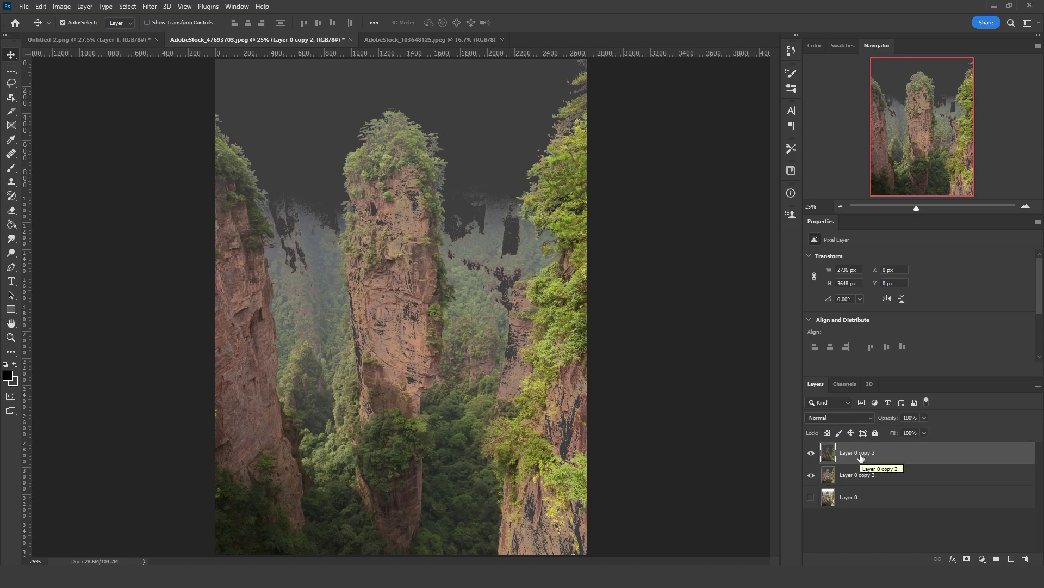
Step: Duplicate Layer 0 copy 2 and merge it with its duplicate
key(ctrl+j)
ctrl+click(864, 476)
key(ctrl+e)
Step: Hide both extracted cliff copies and make the original Layer 0 visible and active
click(811, 453)
click(811, 475)
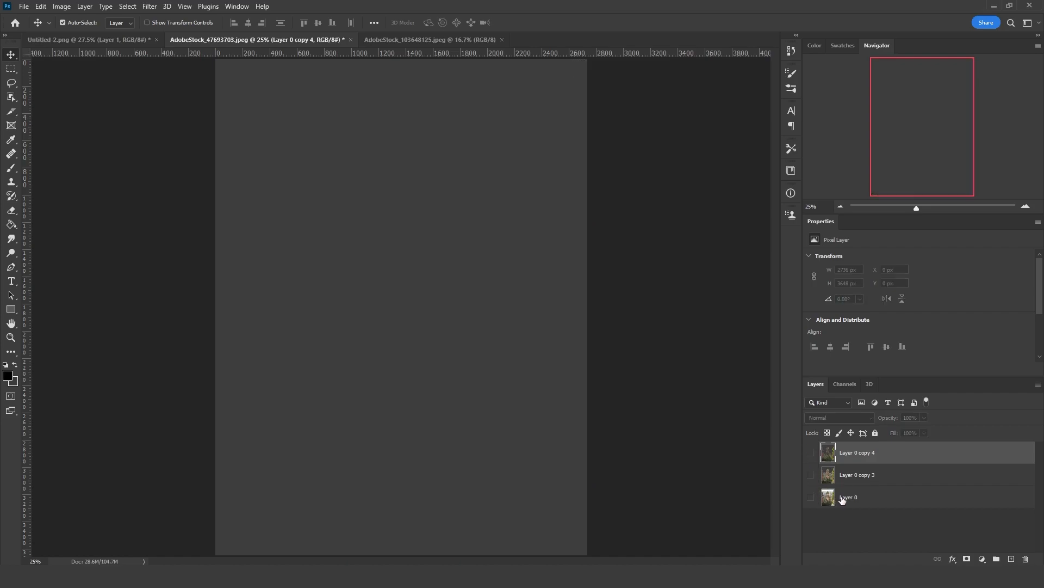
click(813, 501)
click(811, 497)
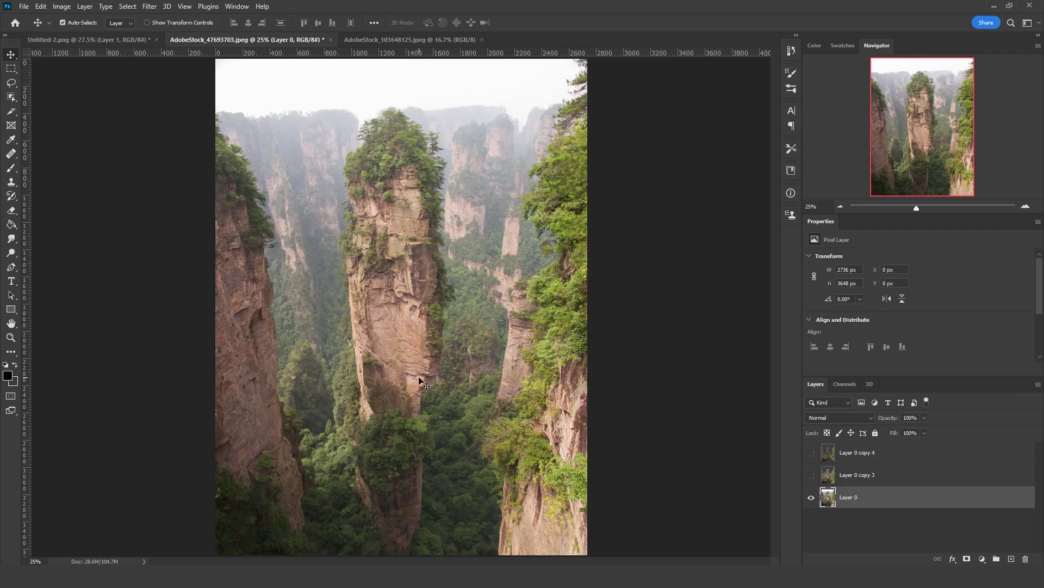
Step: Select the central rock pillar on Layer 0 with the Object Selection tool
key(l)
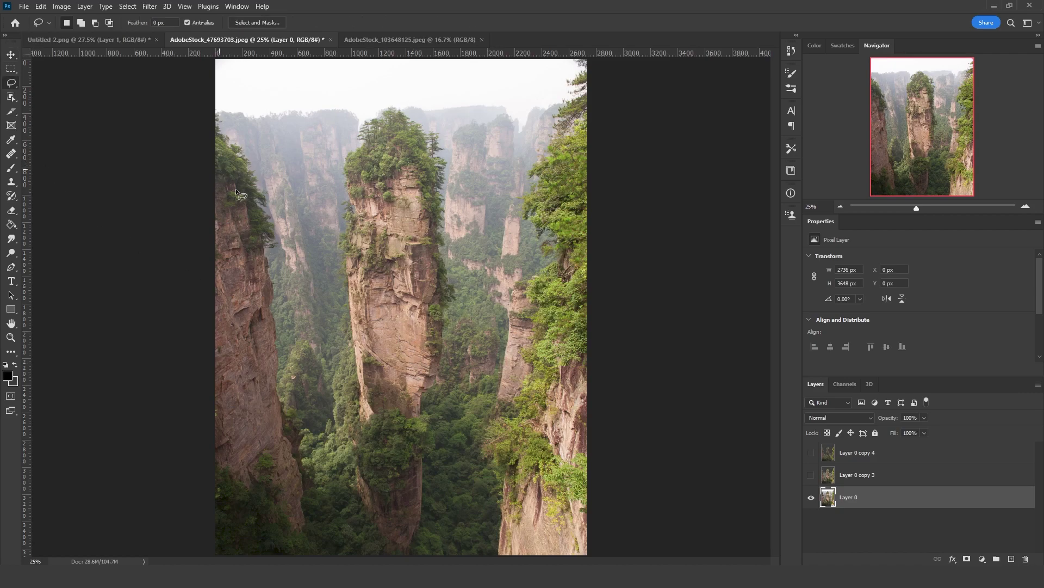
click(10, 98)
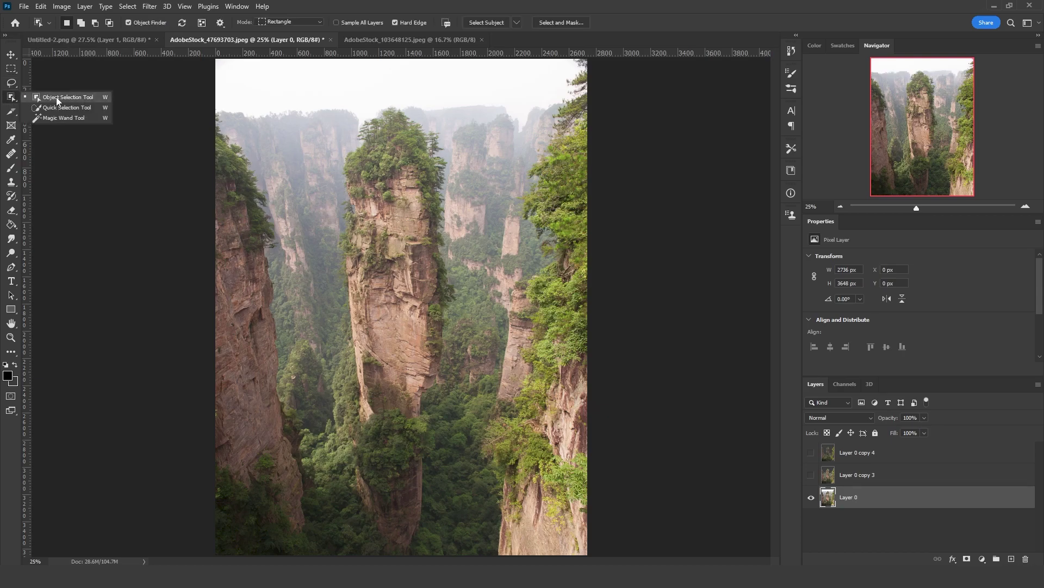
click(60, 99)
drag(321, 102, 473, 426)
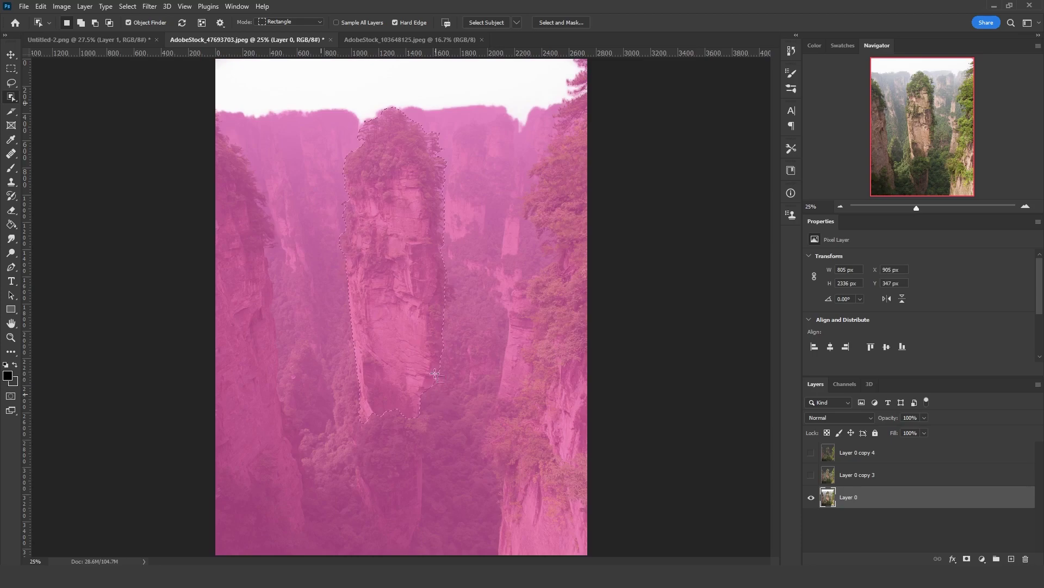
Step: Outline the central rock pillar freehand with the Lasso tool, keeping just inside its foliage edges and ending above the lower bushes
click(11, 82)
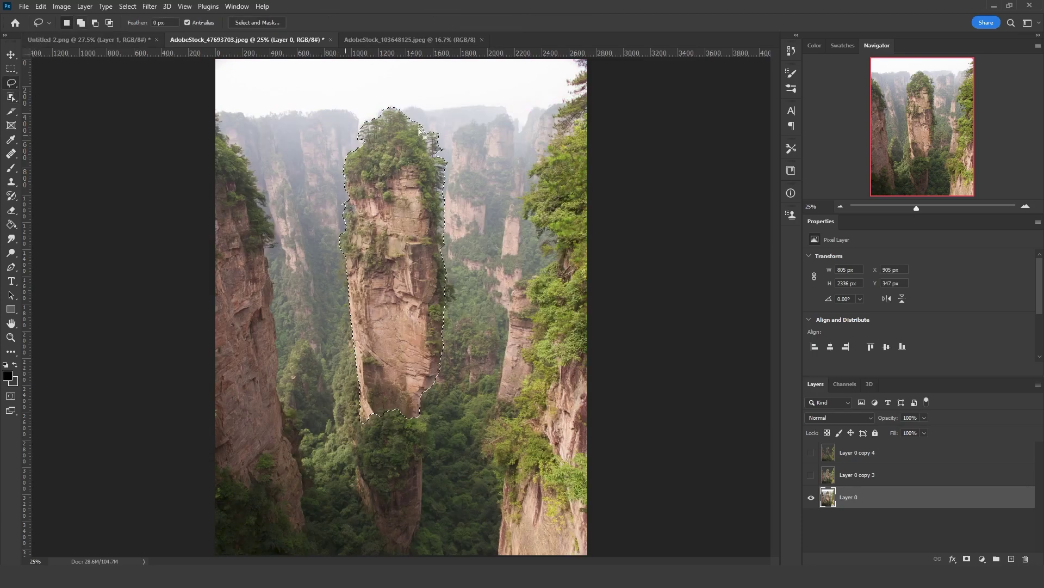
click(280, 138)
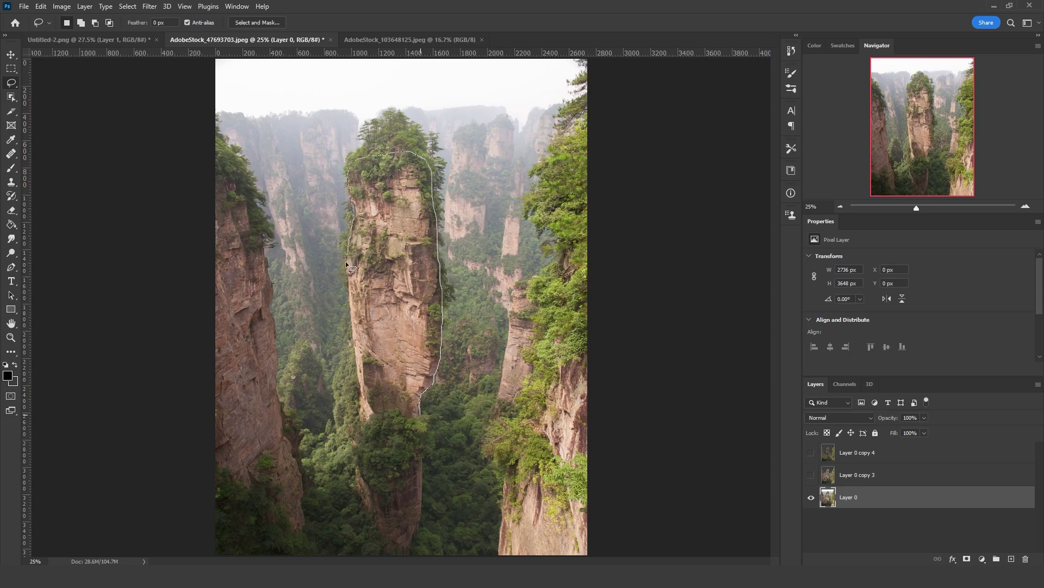
mouse_move(355, 355)
mouse_down()
mouse_move(362, 393)
mouse_move(382, 411)
mouse_up()
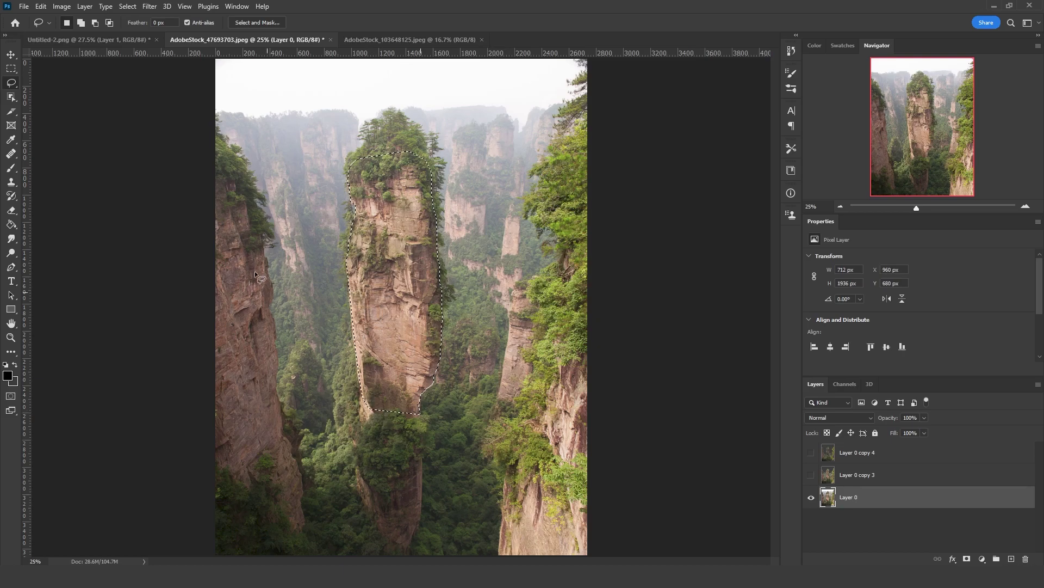
Step: Refine the pillar selection with a 7 px radius, 2.7 px feather and 30% contrast, and apply it as Layer 0's mask
click(256, 23)
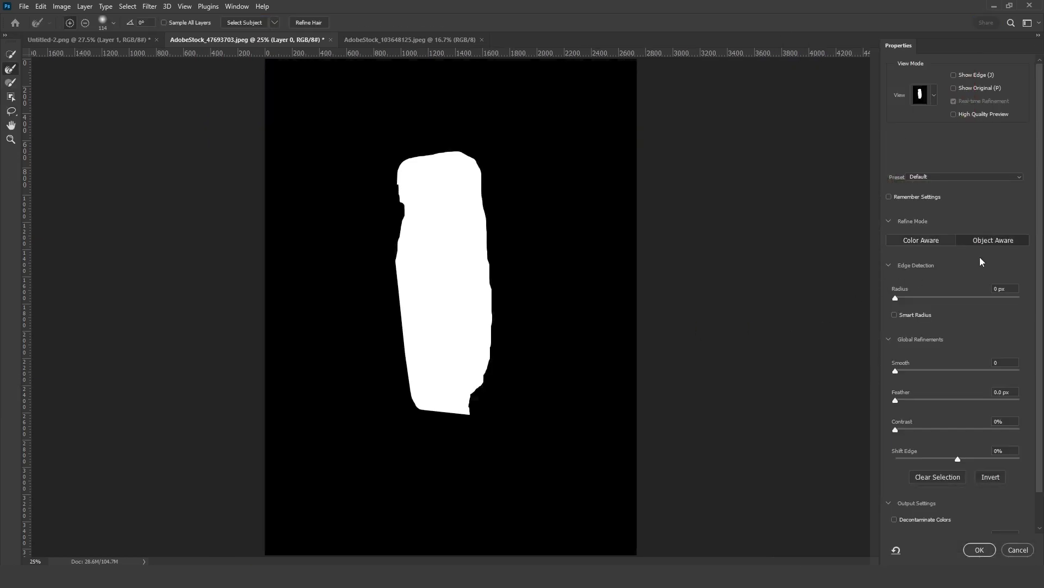
drag(896, 298, 919, 298)
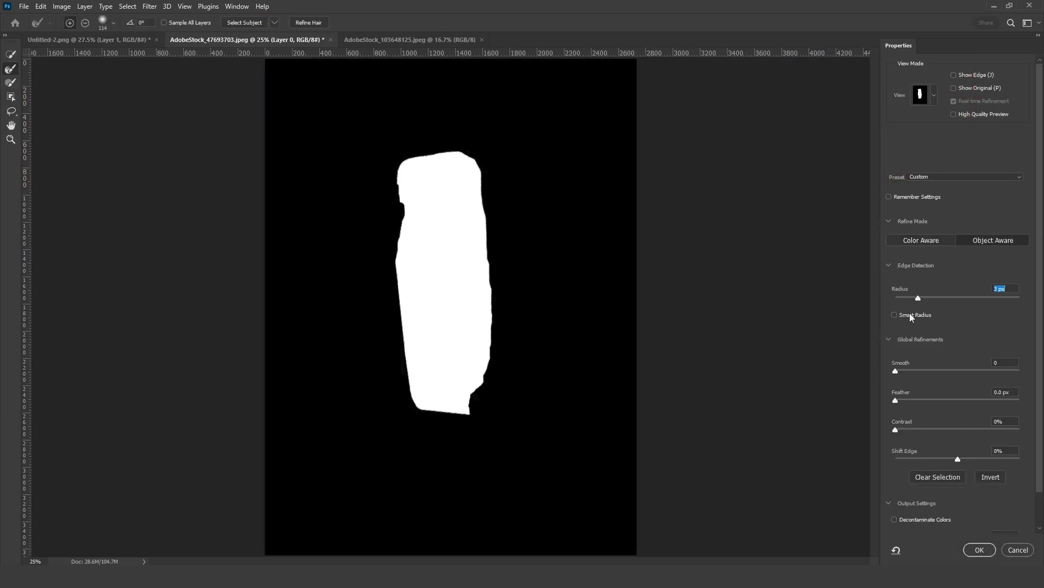
click(935, 298)
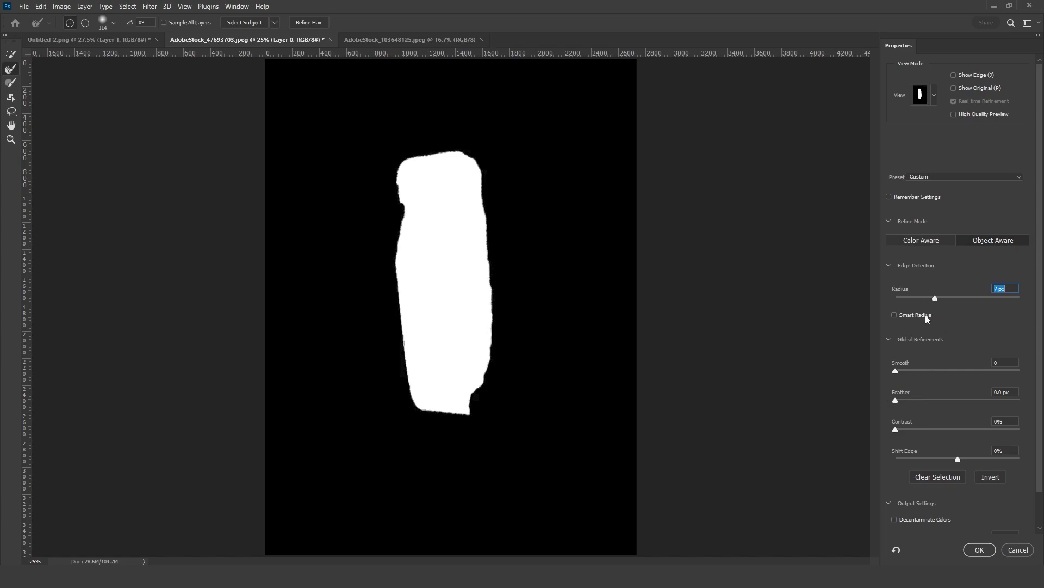
click(906, 400)
click(932, 428)
click(914, 400)
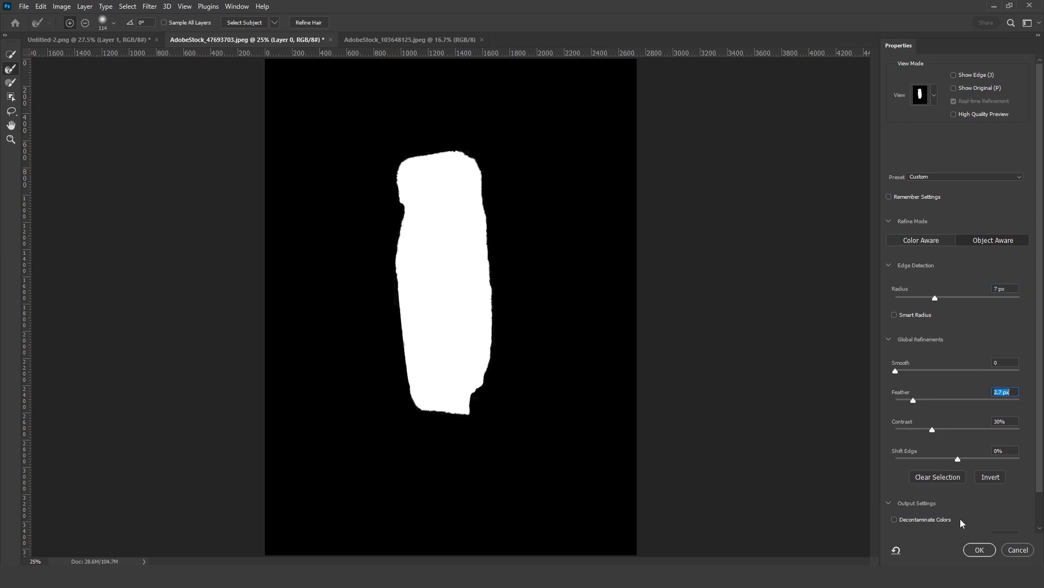
click(979, 549)
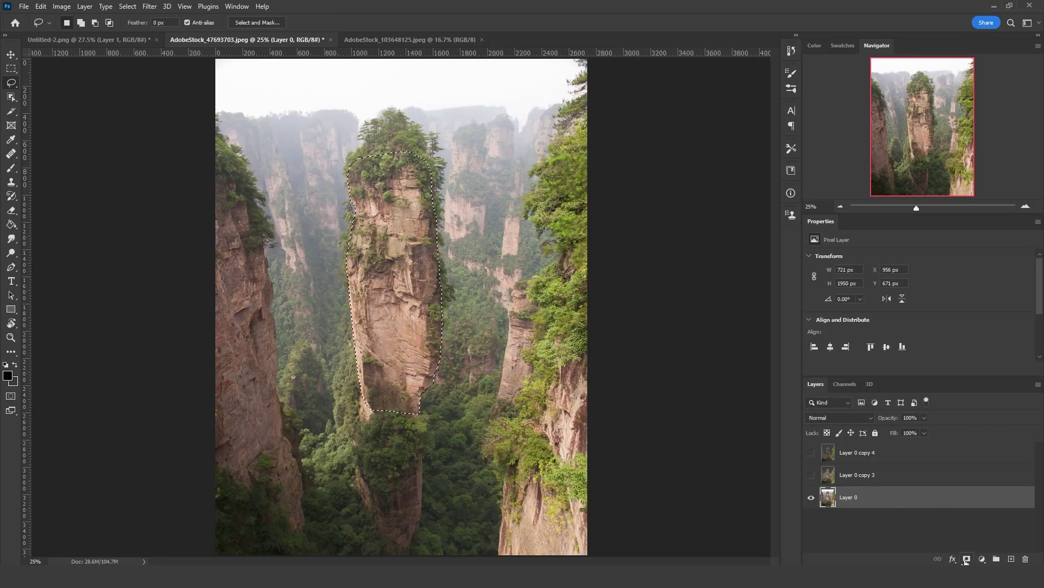
click(966, 560)
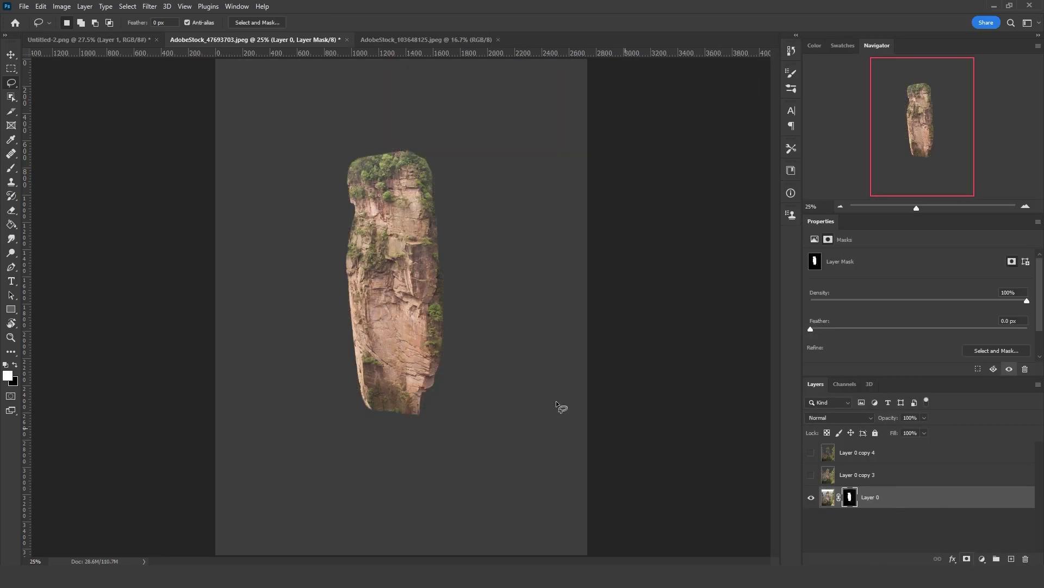
Step: Show Layer 0 copy 3 and give it a layer mask inverted to black
click(853, 479)
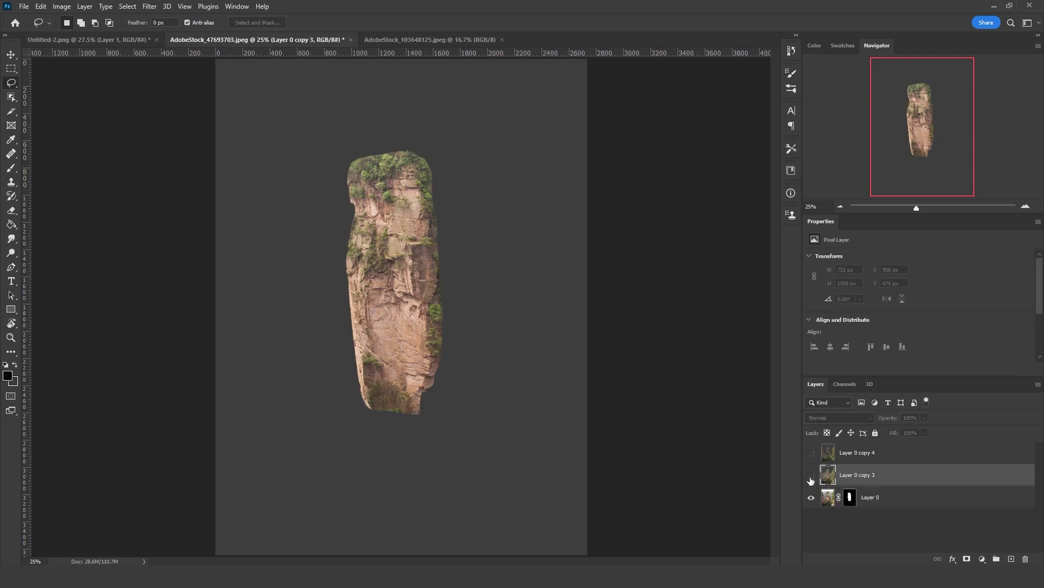
click(811, 475)
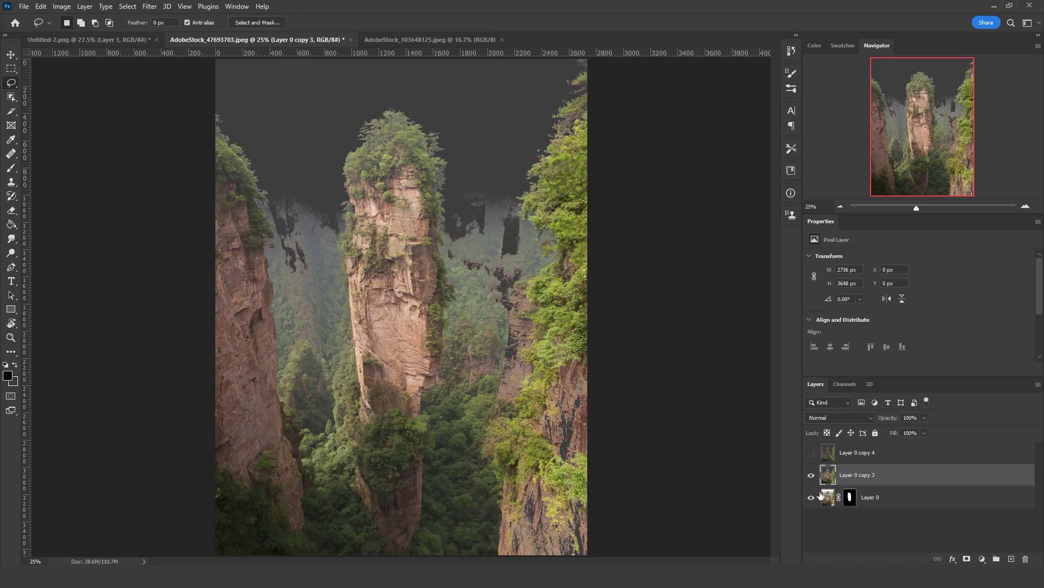
click(968, 559)
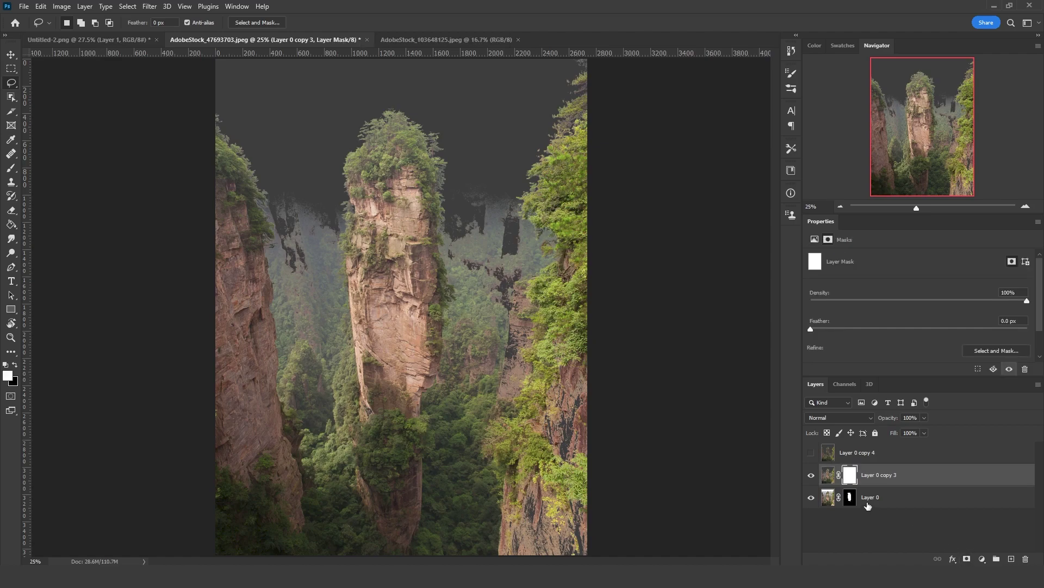
key(ctrl+i)
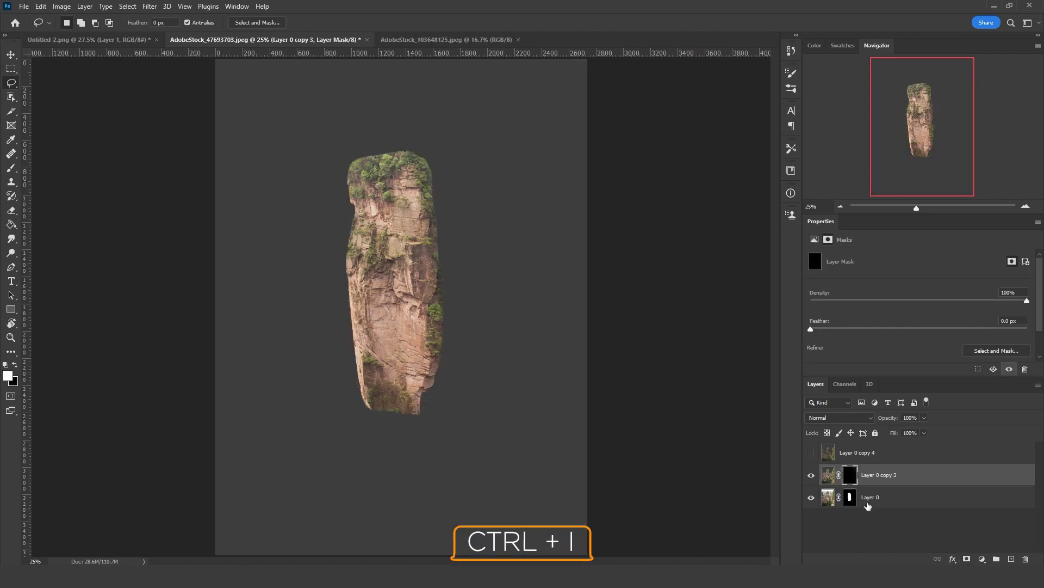
Step: Brush white on Layer 0 copy 3's mask to reveal the trees on the pillar's summit and upper sides, keeping the background hidden
click(11, 169)
mouse_move(337, 241)
mouse_down()
mouse_move(348, 240)
mouse_move(362, 145)
mouse_move(349, 105)
mouse_up()
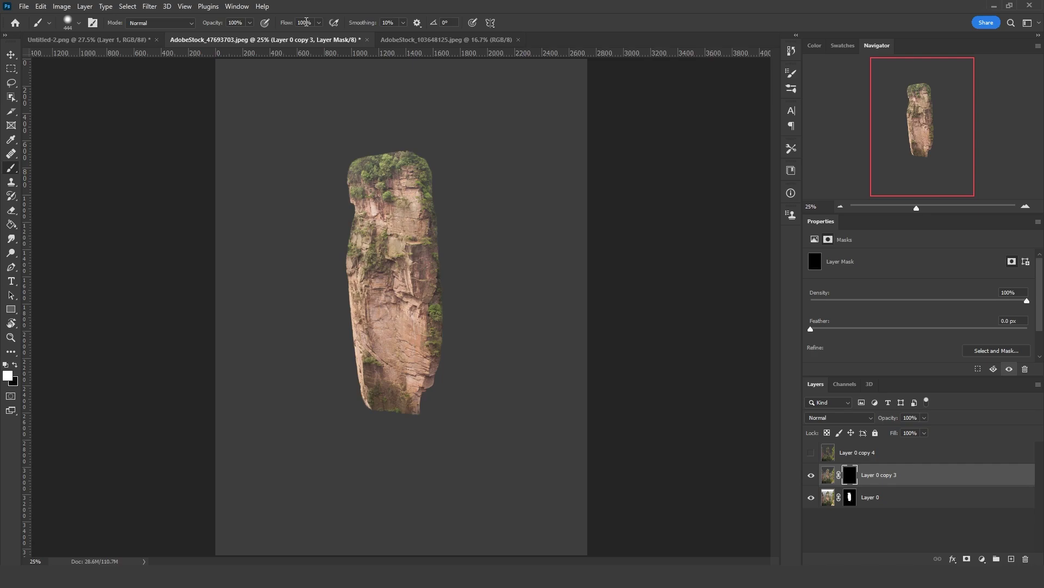
mouse_move(397, 191)
mouse_down()
mouse_move(387, 191)
mouse_move(385, 132)
mouse_move(343, 146)
mouse_move(415, 110)
mouse_up()
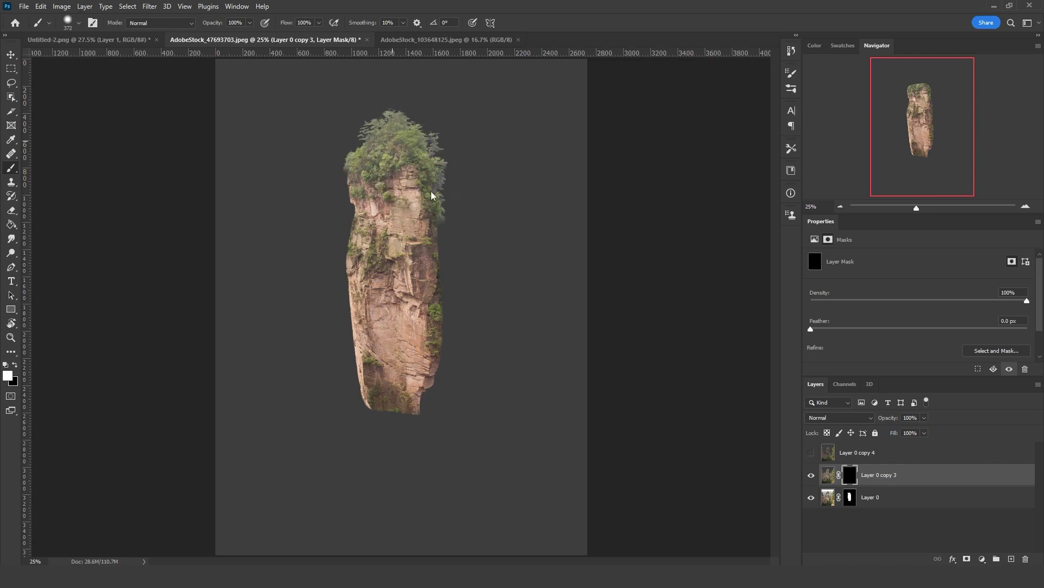
drag(423, 195, 423, 195)
mouse_move(359, 164)
mouse_down()
mouse_move(361, 203)
mouse_move(342, 202)
mouse_move(336, 245)
mouse_move(349, 216)
mouse_move(336, 232)
mouse_move(344, 213)
mouse_move(321, 228)
mouse_up()
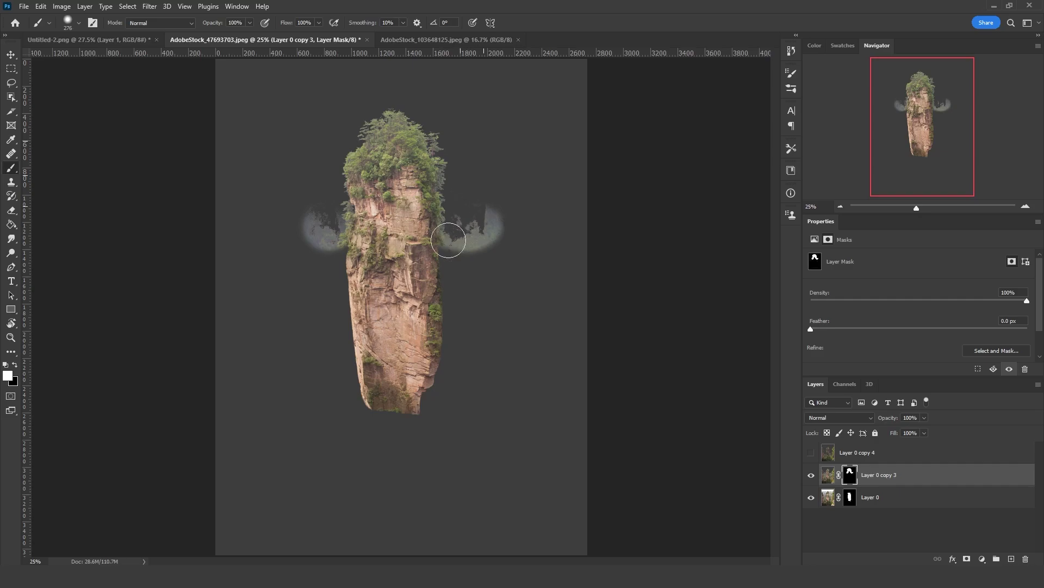
mouse_move(457, 239)
mouse_down()
mouse_move(365, 239)
mouse_move(343, 229)
mouse_up()
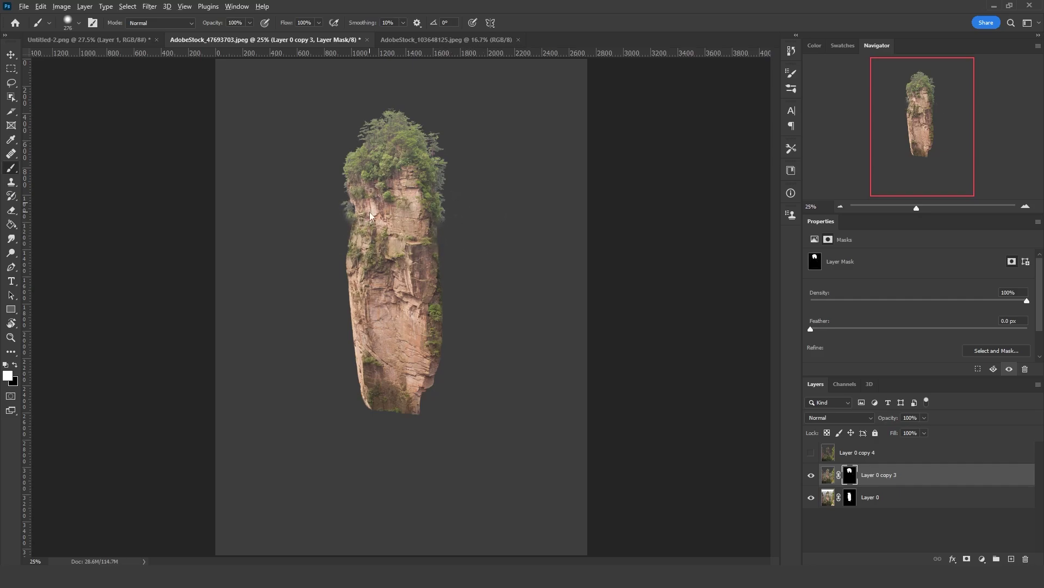
key(bracketleft)
key(bracketleft)
key(bracketleft)
key(bracketleft)
key(bracketleft)
key(bracketleft)
key(bracketright)
key(bracketright)
key(bracketright)
key(bracketright)
Step: Show Layer 0 copy 4, add a mask inverted to black and paint white to reveal foliage along the pillar's sides
click(846, 459)
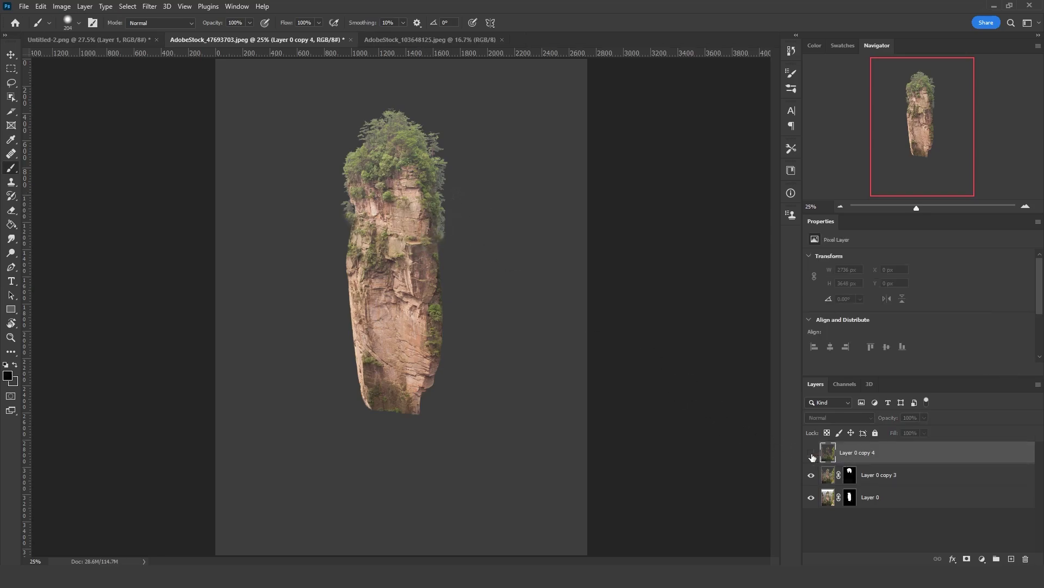
click(812, 454)
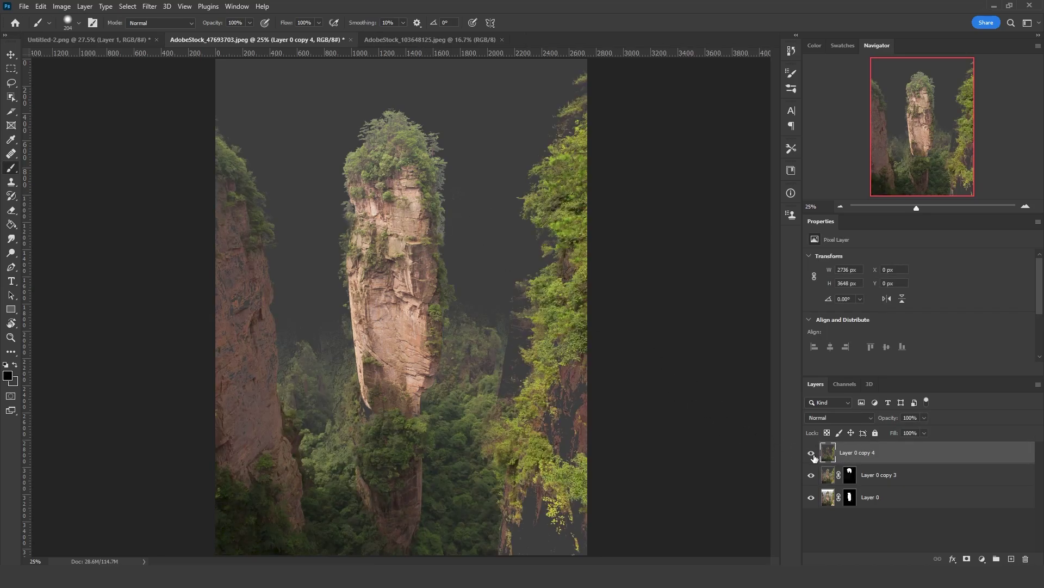
click(967, 559)
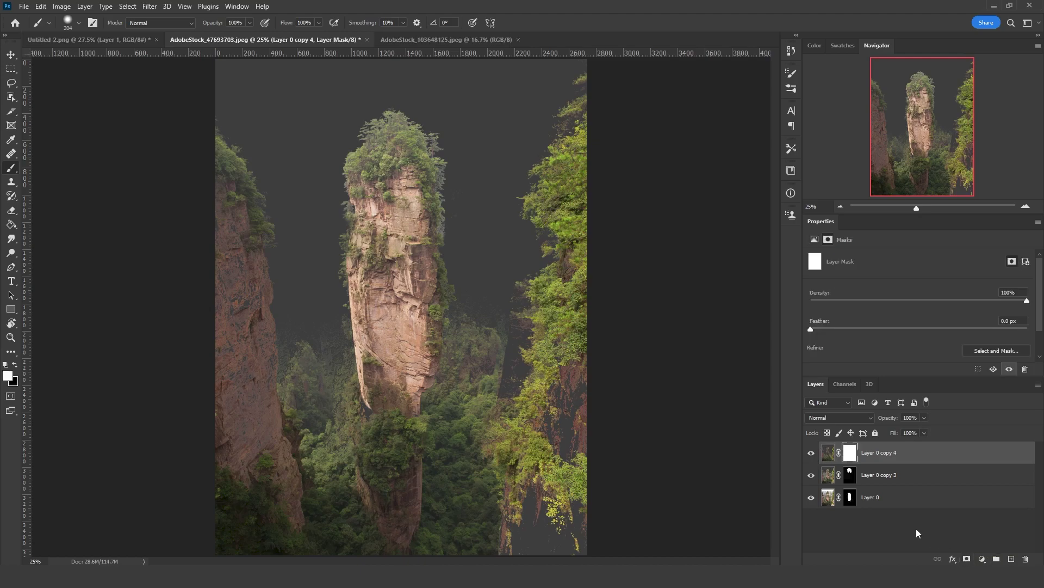
key(ctrl+i)
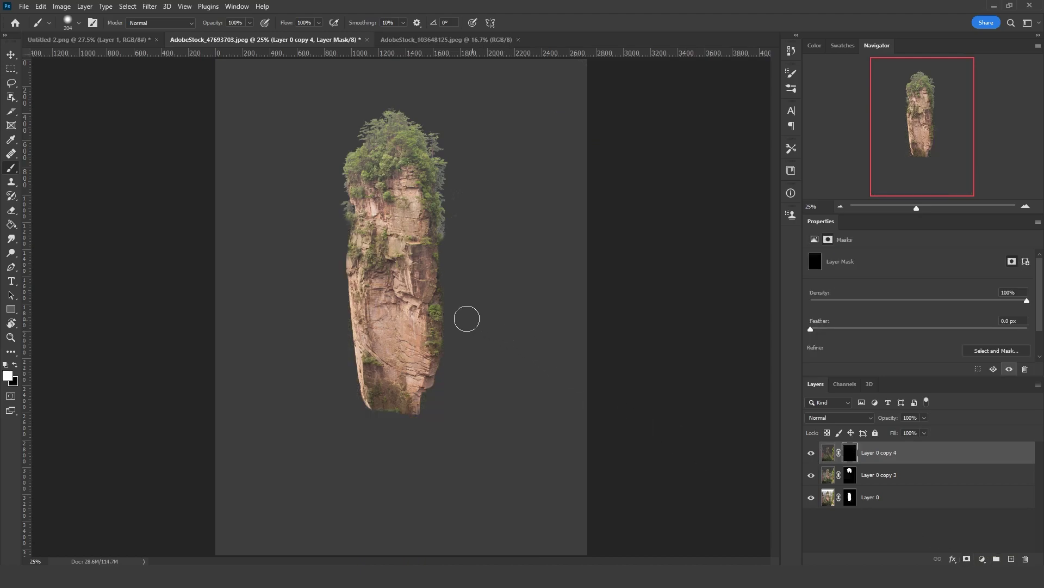
mouse_move(455, 287)
mouse_down()
mouse_move(431, 255)
mouse_move(435, 243)
mouse_move(432, 275)
mouse_move(445, 297)
mouse_move(421, 338)
mouse_up()
mouse_move(361, 286)
mouse_down()
mouse_move(353, 261)
mouse_move(355, 296)
mouse_up()
Step: Merge the three masked cliff layers into one, and merge the result with a duplicate of itself
click(827, 452)
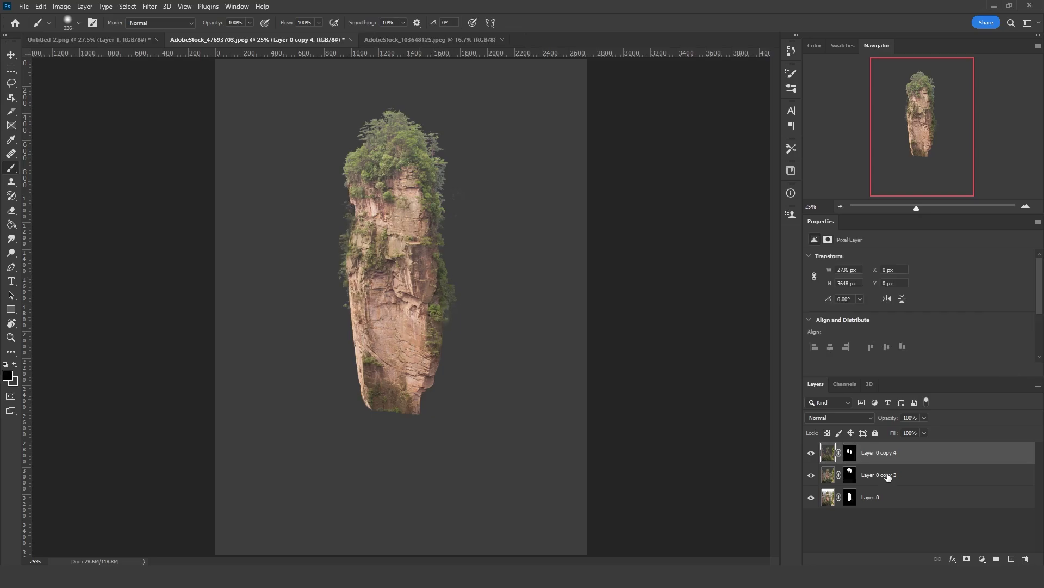
shift+click(888, 477)
shift+click(884, 495)
key(ctrl+e)
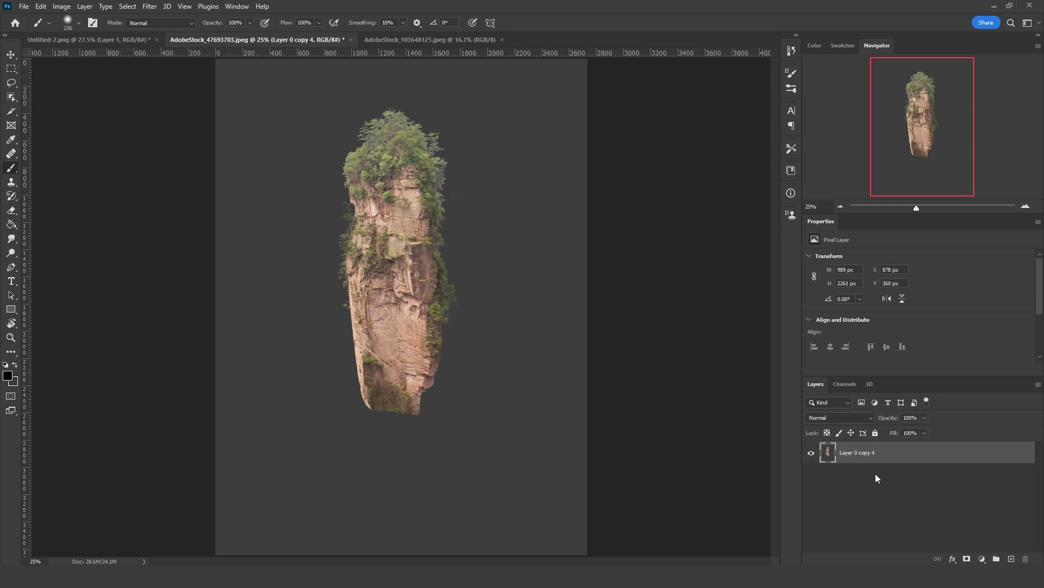
key(ctrl+j)
shift+click(876, 474)
key(ctrl+e)
Step: Move the extracted pillar into Untitled-2.png at the left of the helicopter scene, flip it horizontally and tilt it slightly
click(9, 56)
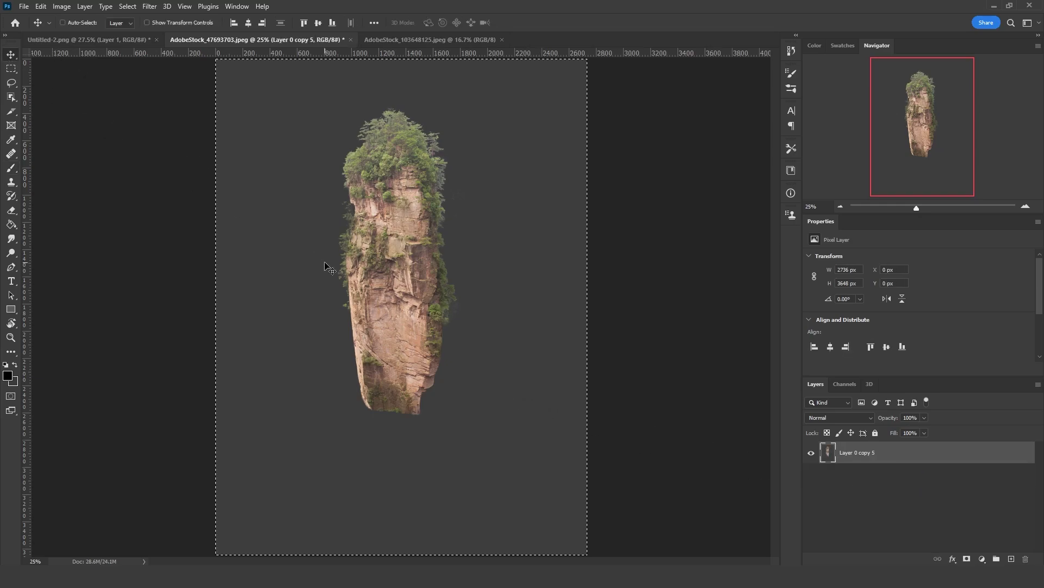
drag(328, 267, 255, 356)
key(ctrl+t)
right_click(316, 345)
click(351, 330)
key(Return)
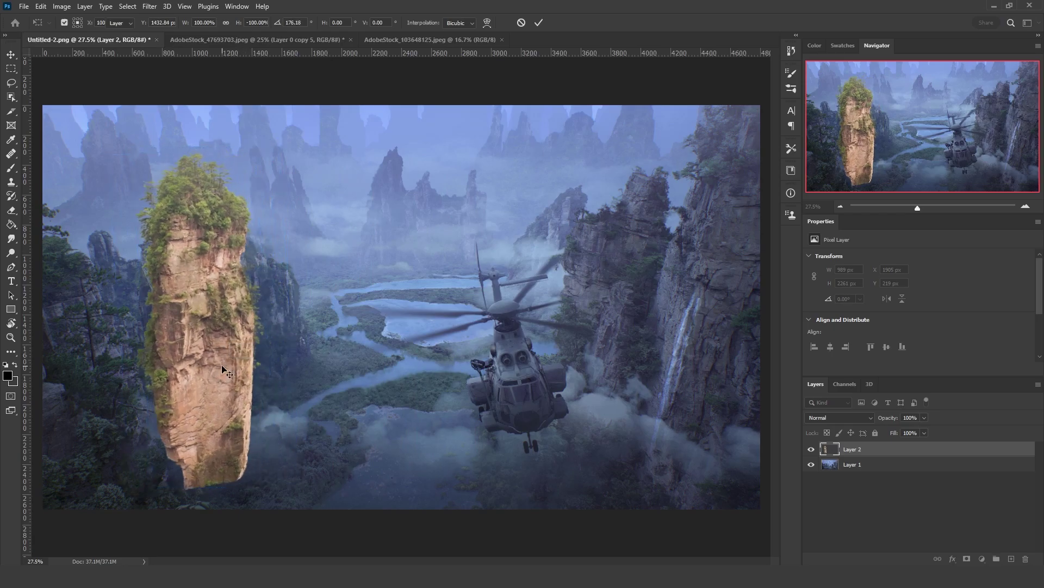